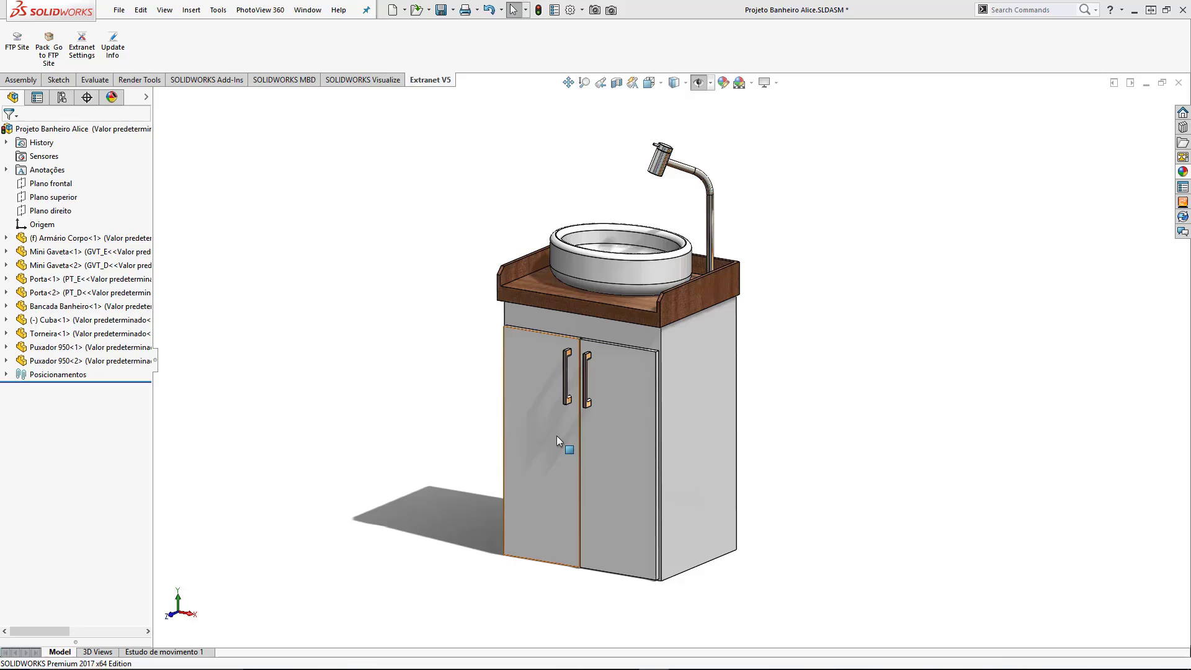
- Swing the cabinet doors and left mini drawer open, then close them again
{"action": "left_click_drag", "start_coordinate": [557, 435], "coordinate": [442, 404]}
{"action": "left_click_drag", "start_coordinate": [609, 426], "coordinate": [668, 492]}
{"action": "left_click_drag", "start_coordinate": [558, 378], "coordinate": [604, 387]}
{"action": "left_click_drag", "start_coordinate": [473, 386], "coordinate": [561, 434]}
{"action": "left_click_drag", "start_coordinate": [650, 475], "coordinate": [601, 438]}
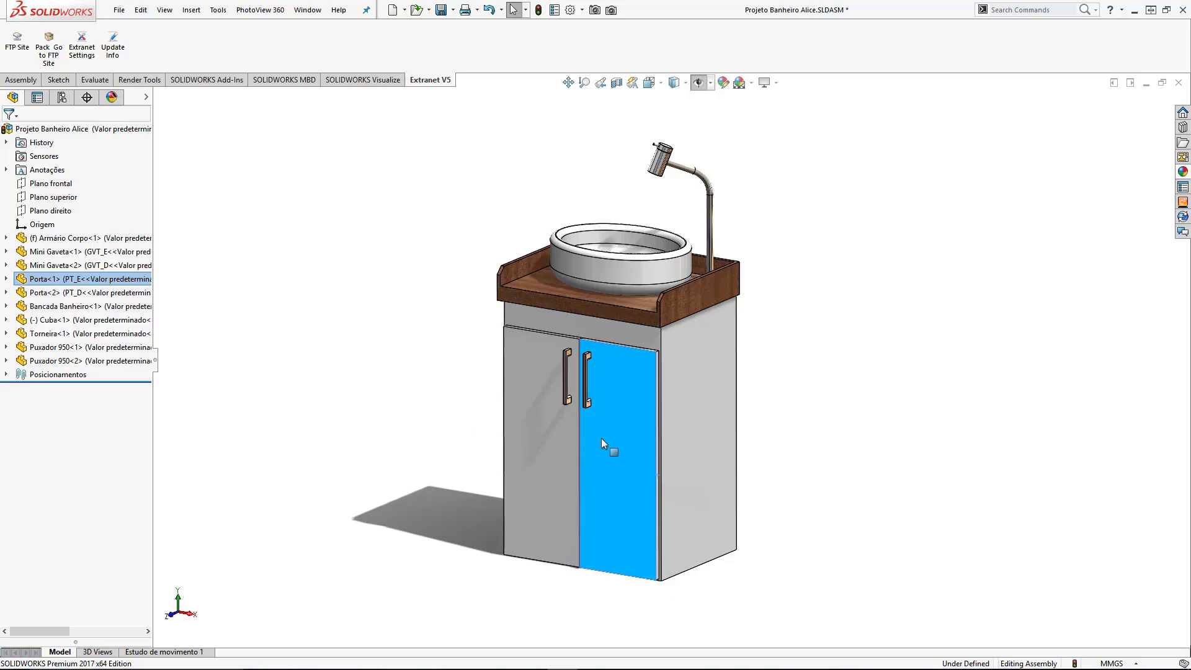
{"action": "left_click", "coordinate": [439, 265]}
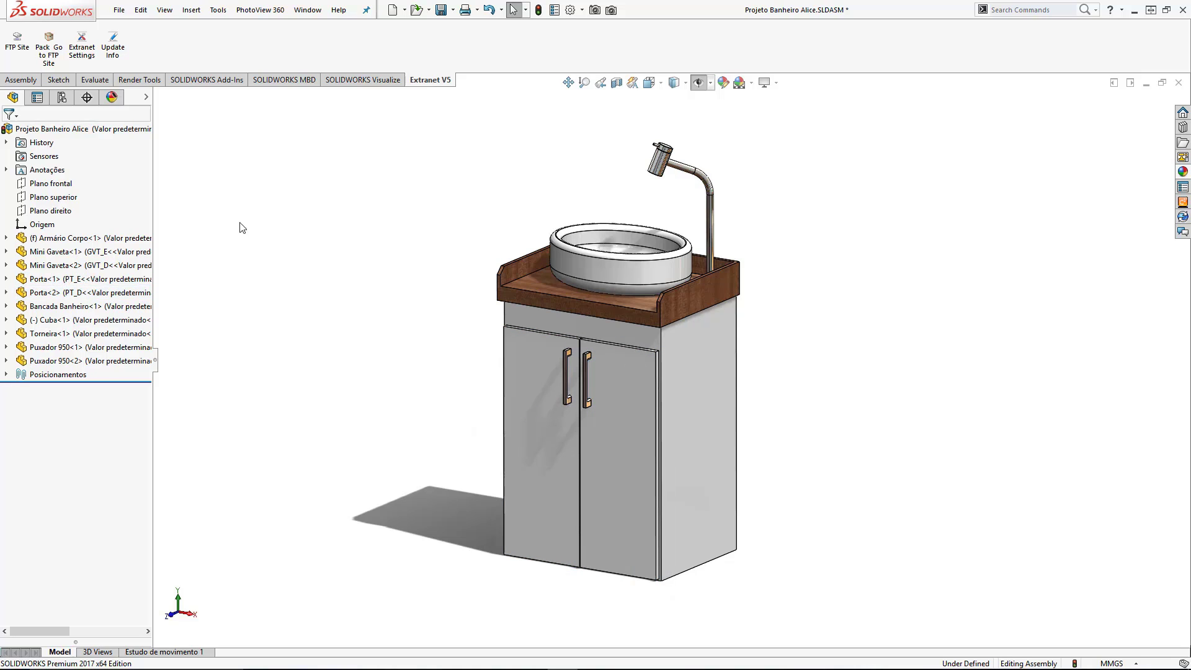
- Start Save As for the assembly with IFC 2x3 as the file type
{"action": "left_click", "coordinate": [116, 10]}
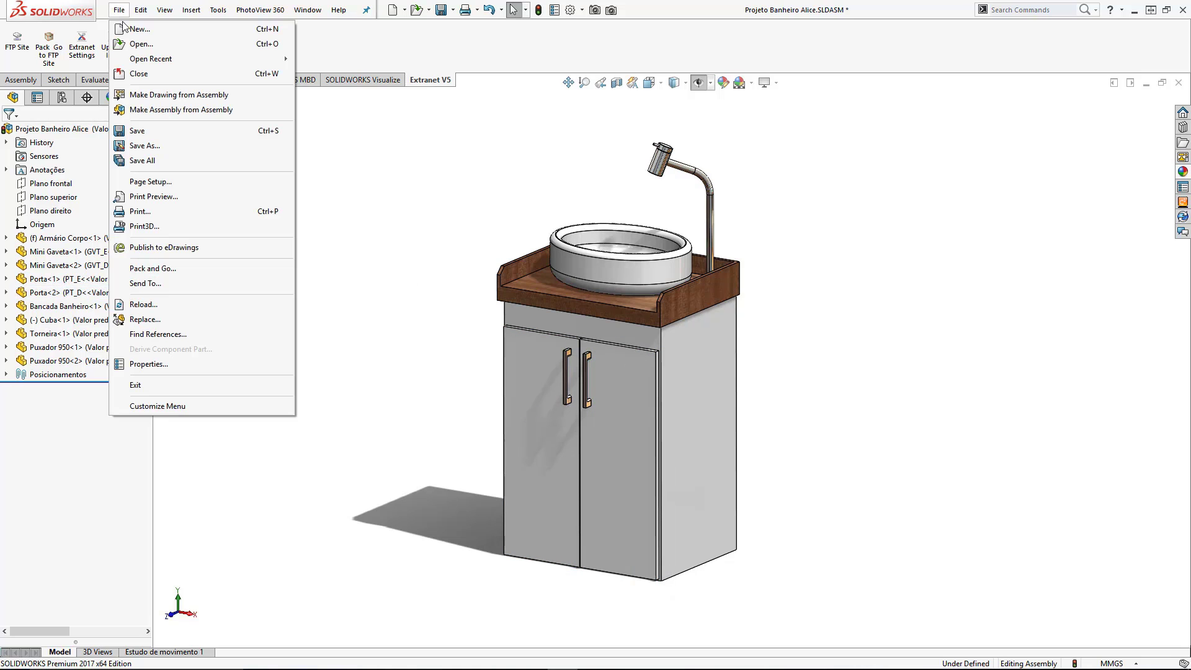
{"action": "left_click", "coordinate": [145, 145]}
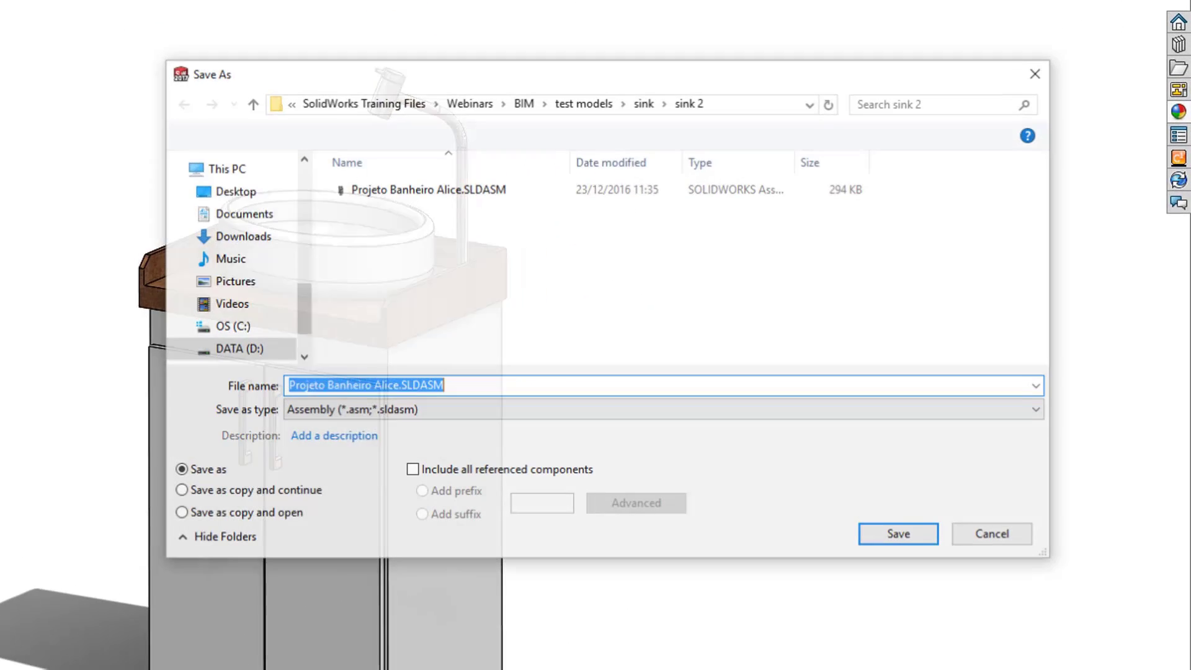
{"action": "left_click", "coordinate": [332, 408]}
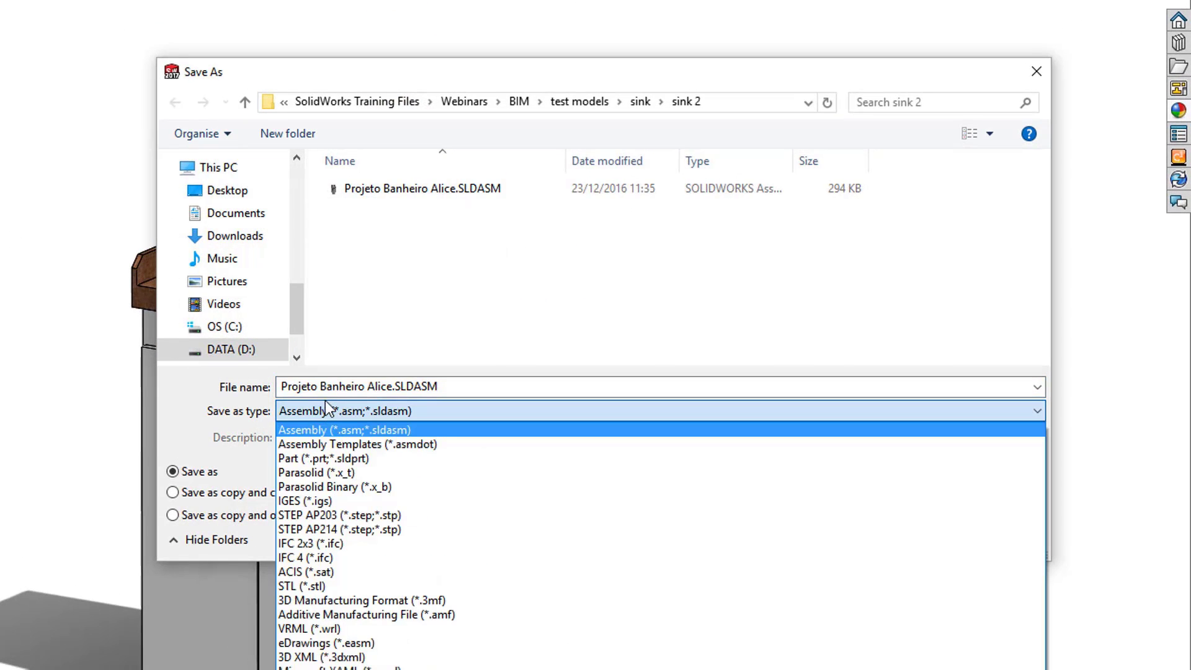
{"action": "left_click", "coordinate": [346, 544]}
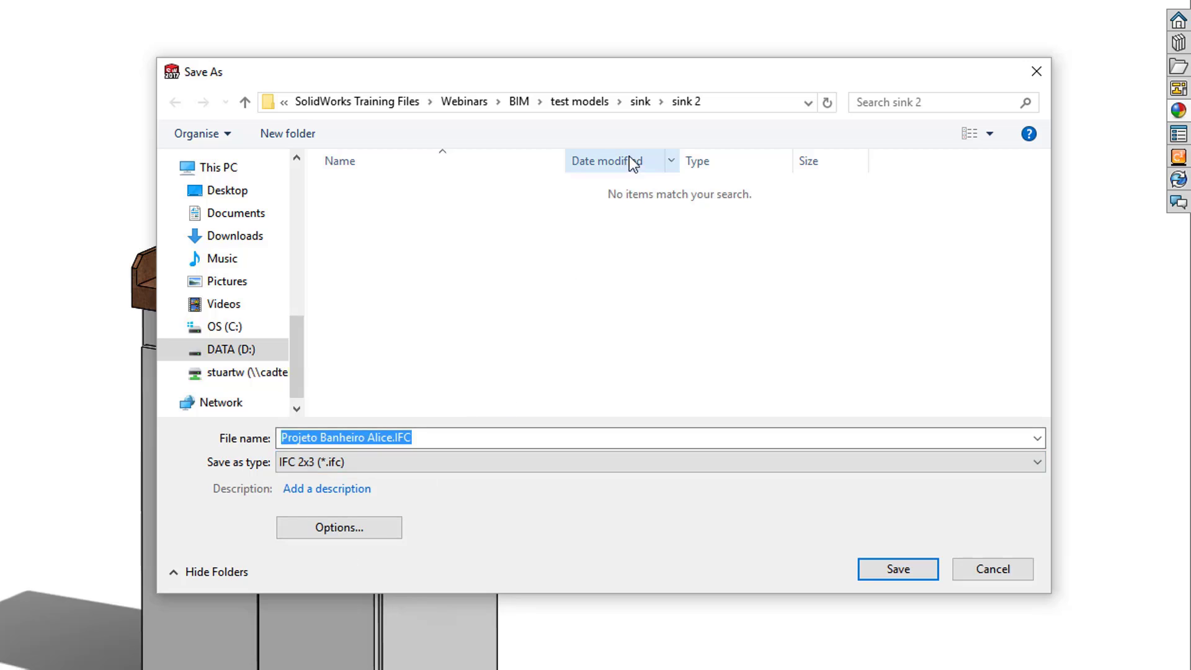
- Create an 'ifc test' folder and save the file there as 'sink unit 1'
{"action": "left_click", "coordinate": [288, 134]}
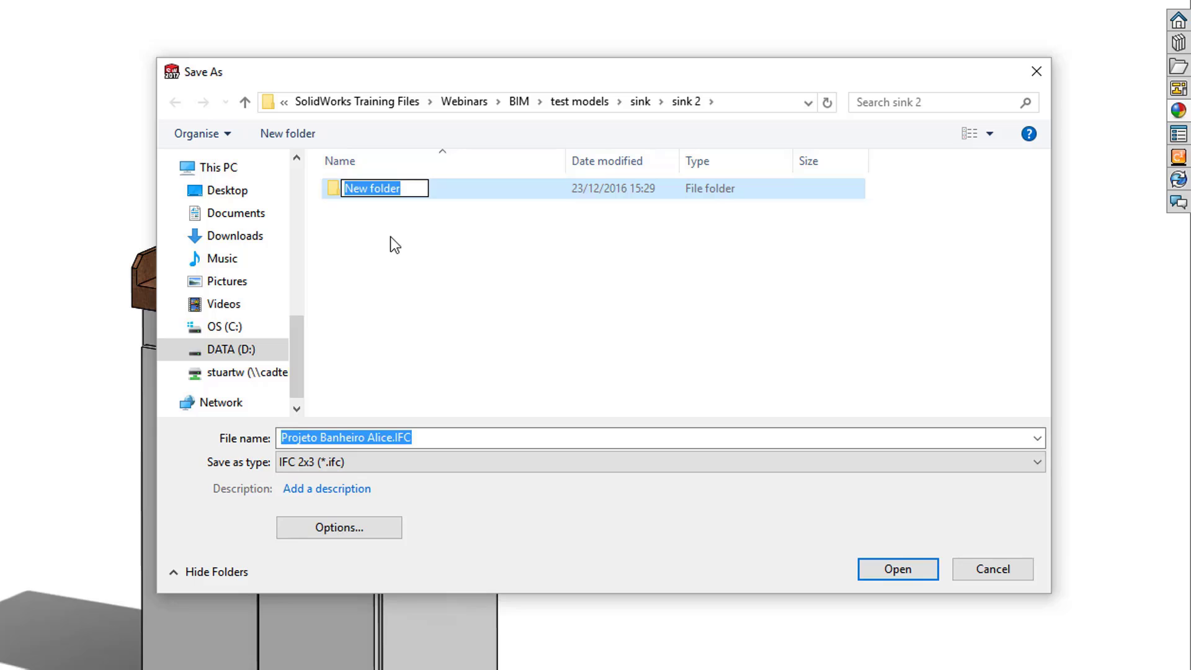
{"action": "type", "text": "ifc tes"}
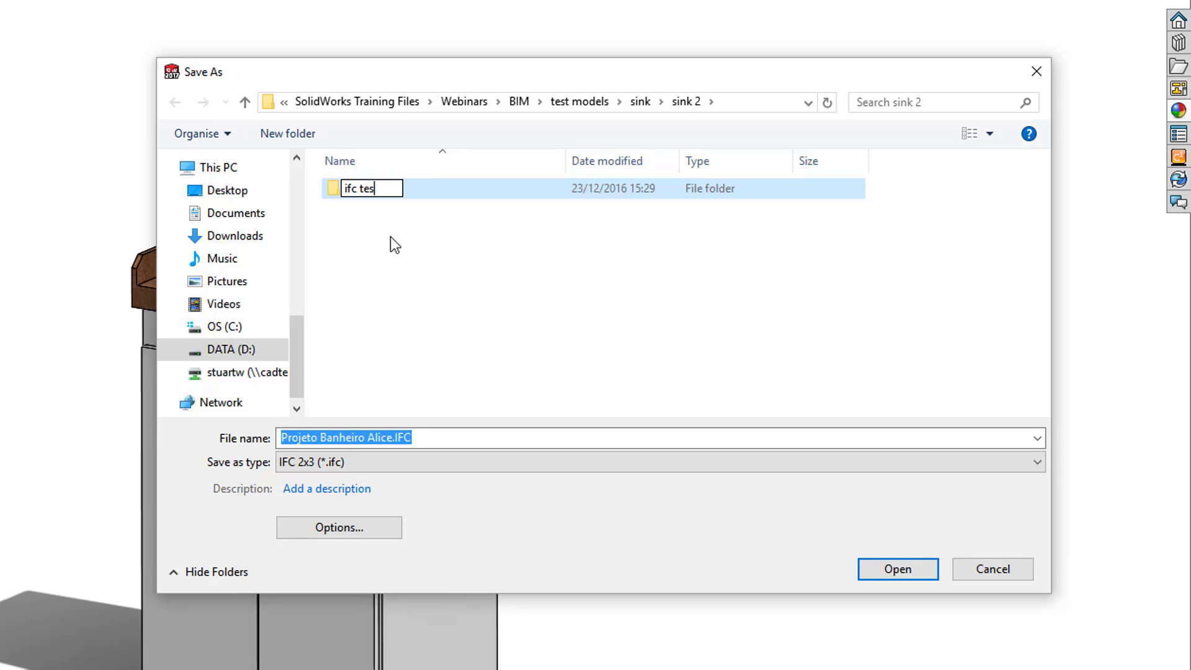
{"action": "type", "text": "t"}
{"action": "key", "text": "Return"}
{"action": "key", "text": "Return"}
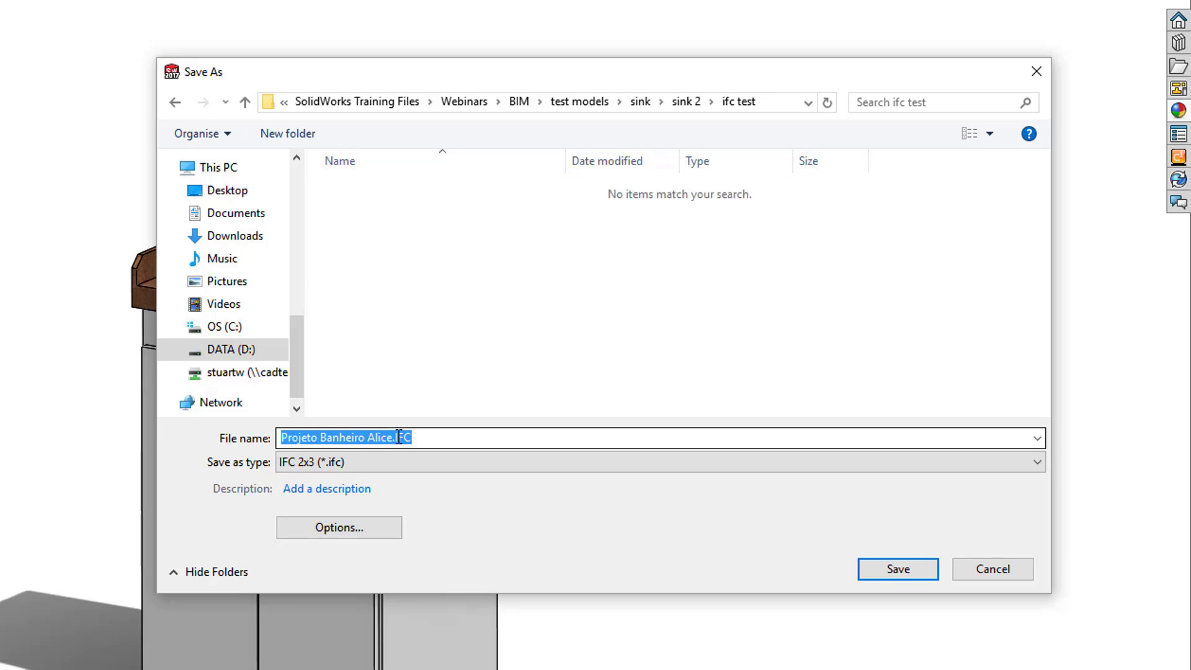
{"action": "type", "text": "sink unit 1"}
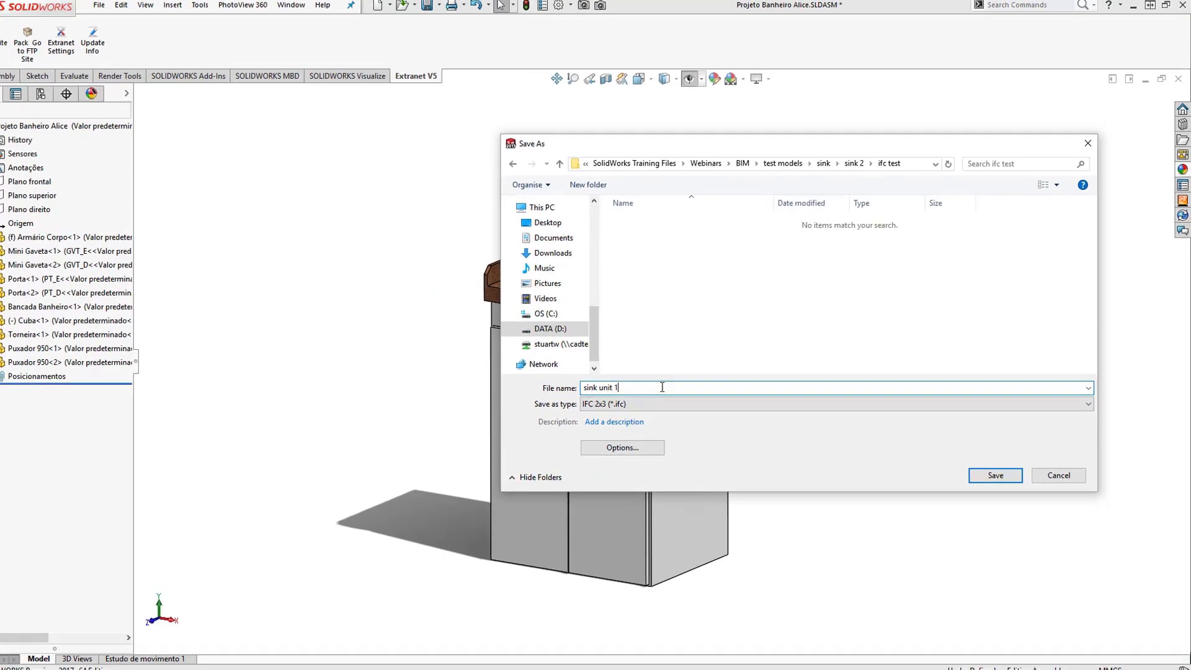
{"action": "key", "text": "Return"}
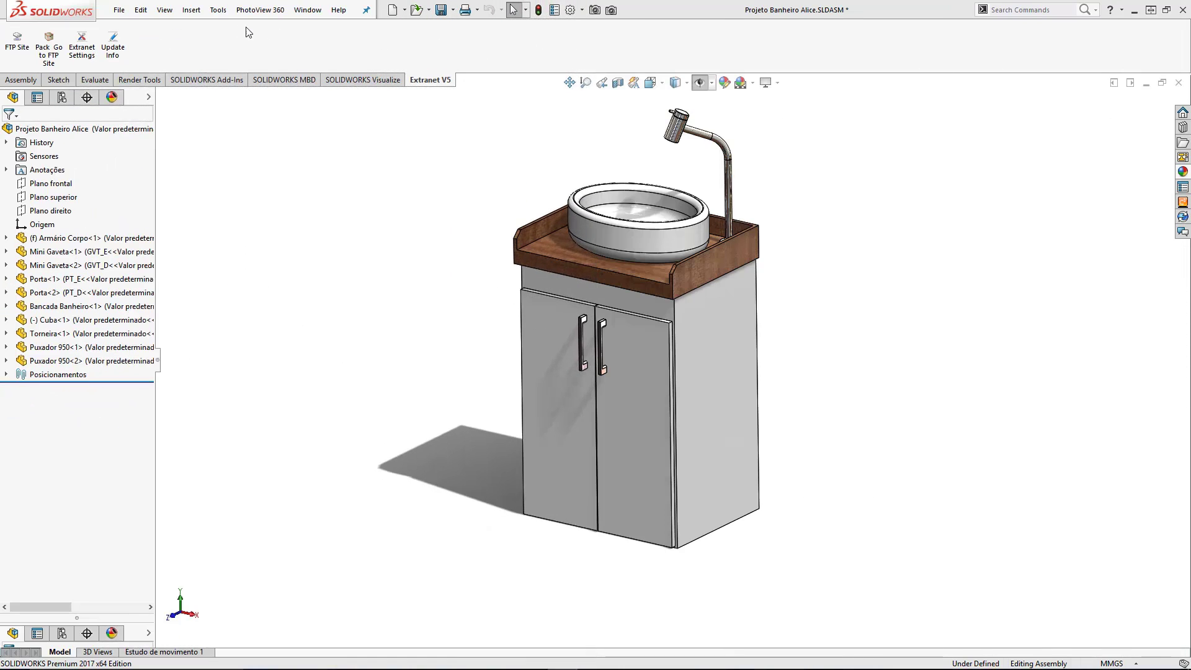
- Start Export To AEC with the cabinet bottom face as host and a bottom corner as reference
{"action": "left_click", "coordinate": [218, 10]}
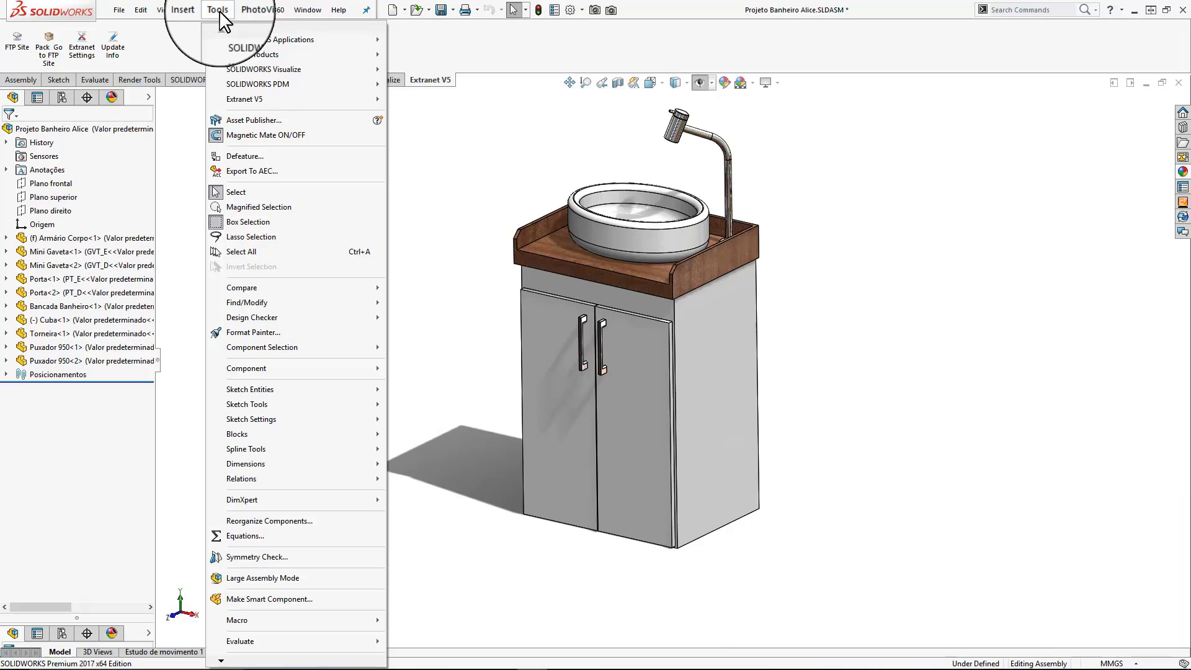
{"action": "left_click", "coordinate": [251, 173]}
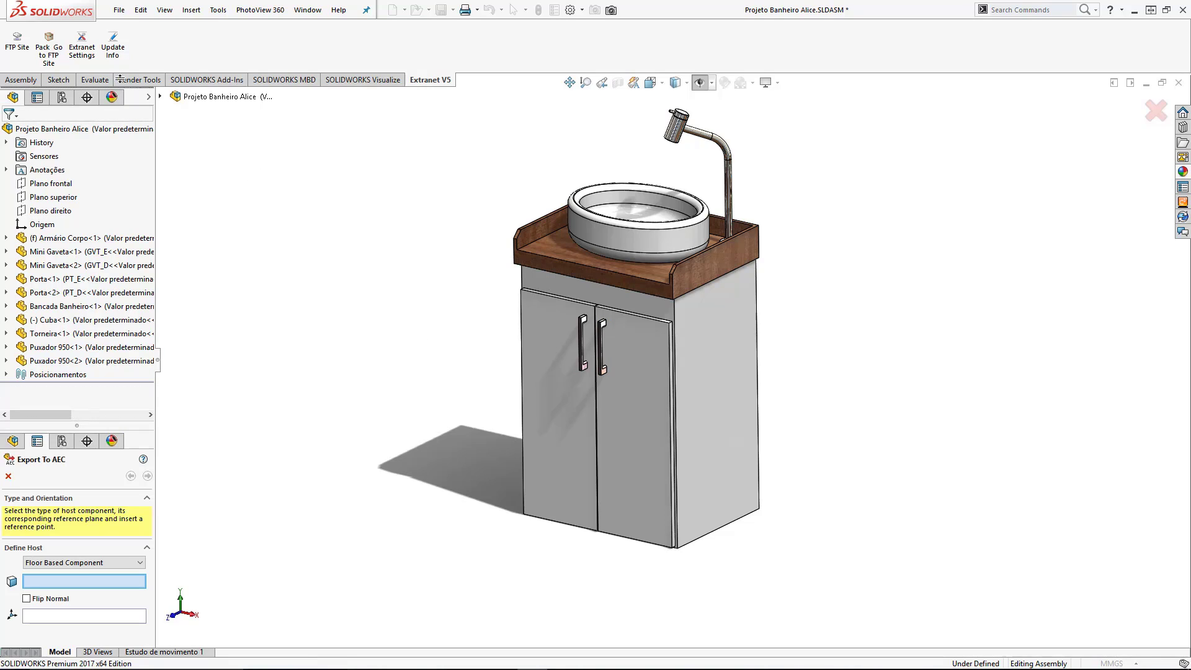
{"action": "left_click_drag", "start_coordinate": [121, 79], "coordinate": [118, 83]}
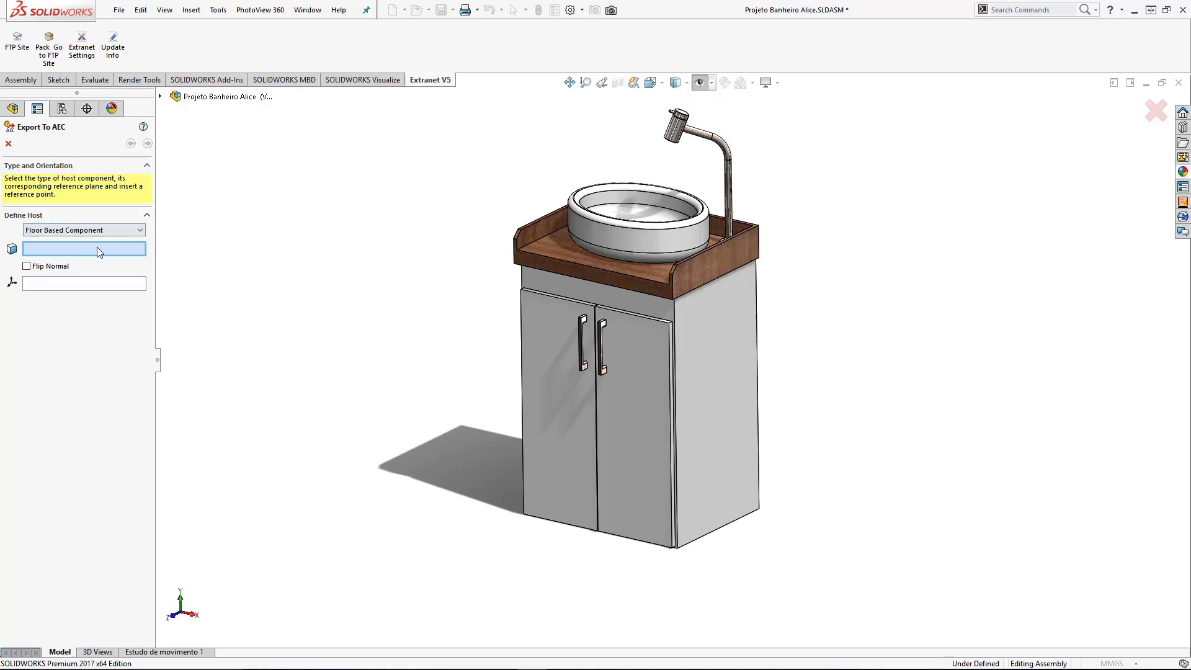
{"action": "middle_click_drag", "start_coordinate": [415, 459], "coordinate": [385, 315]}
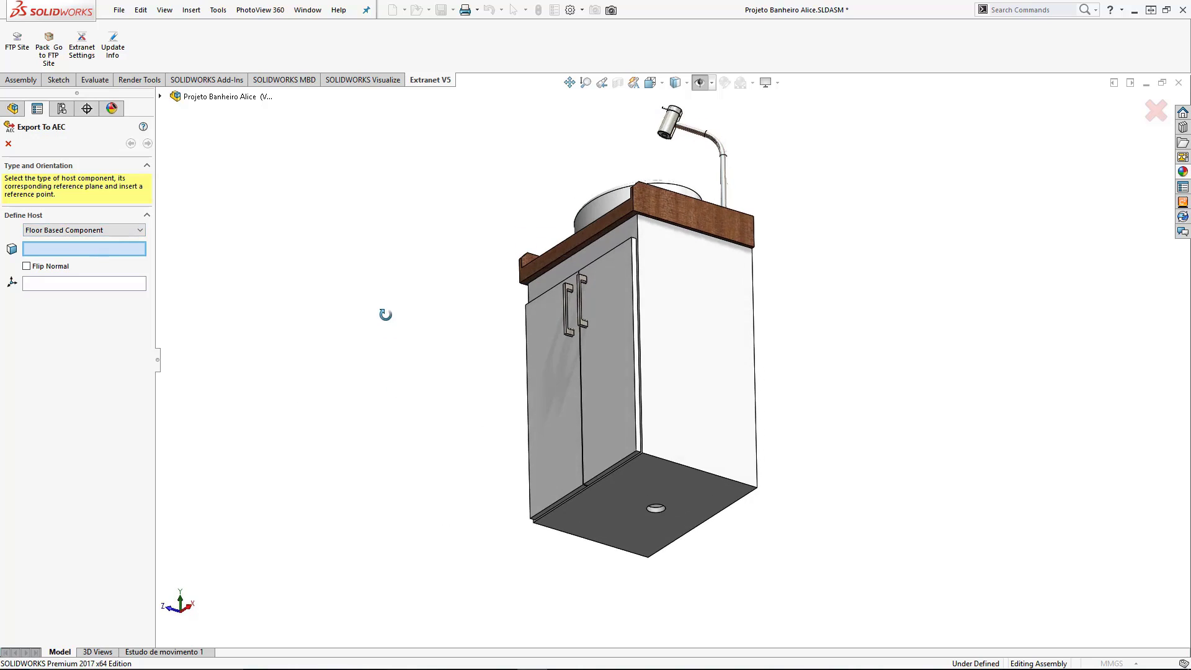
{"action": "left_click", "coordinate": [645, 478]}
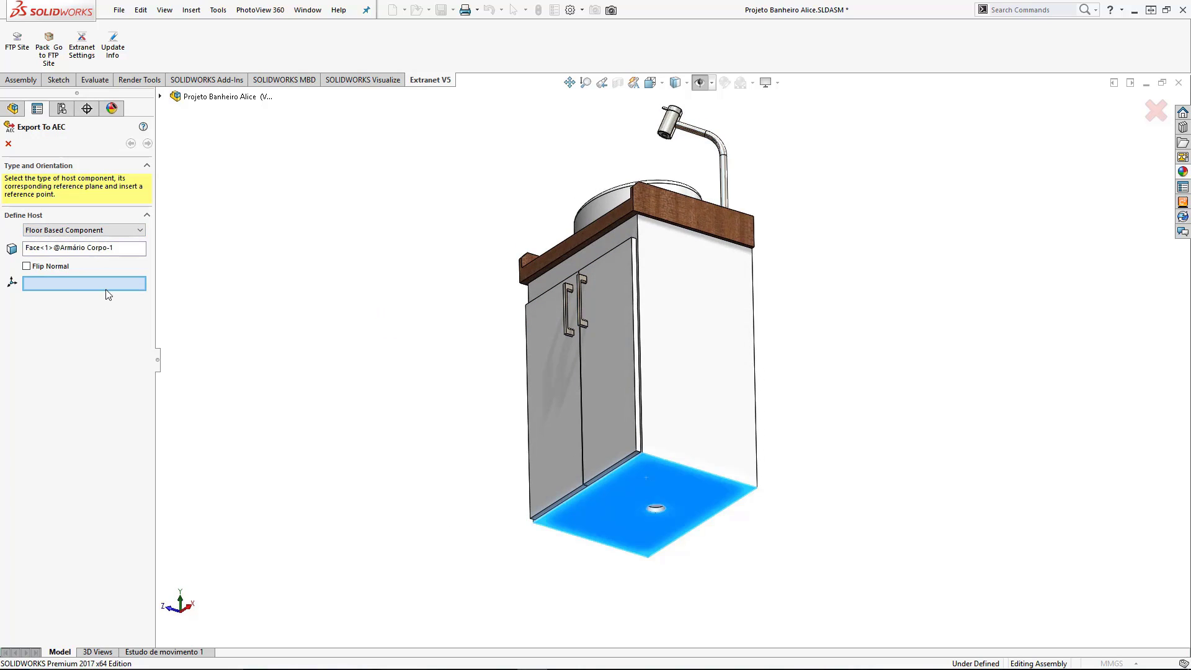
{"action": "left_click", "coordinate": [644, 454]}
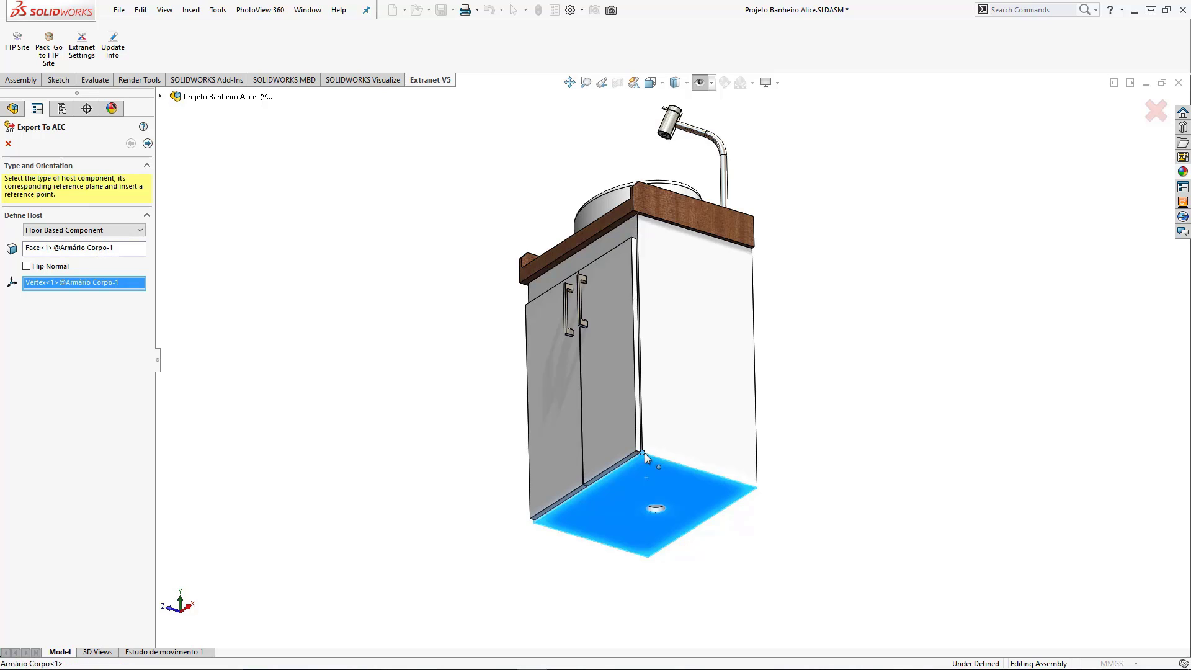
{"action": "middle_click_drag", "start_coordinate": [675, 324], "coordinate": [696, 427]}
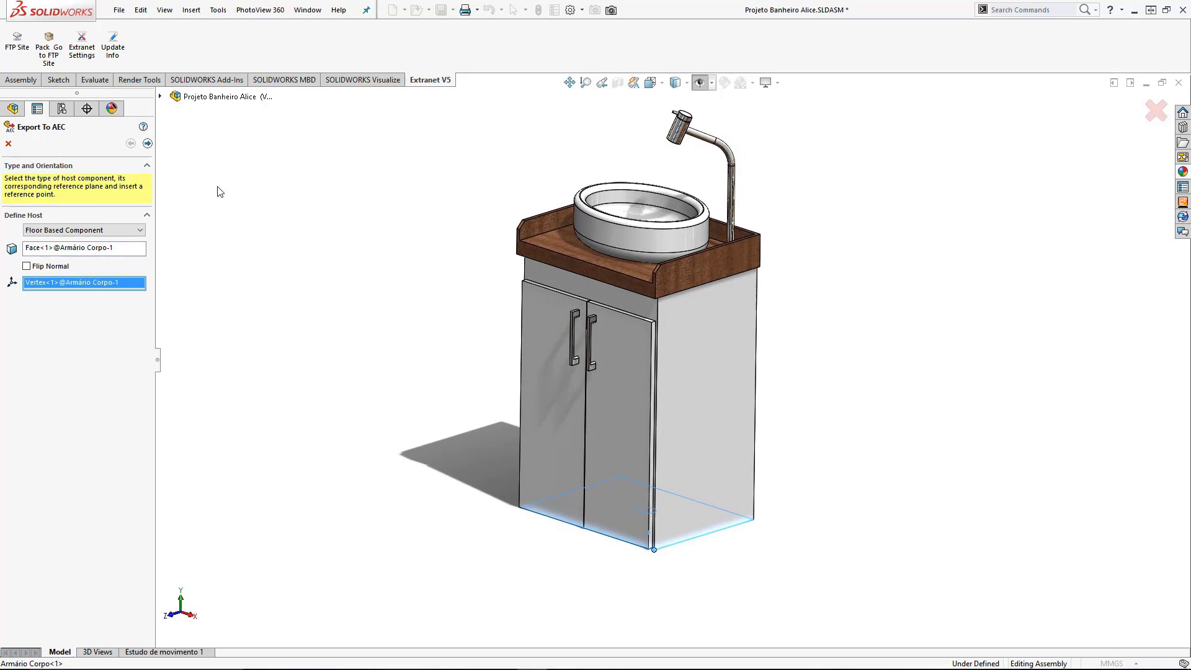
- Set the host type to Wall Based Component and generate a High-detail preview
{"action": "left_click", "coordinate": [148, 144]}
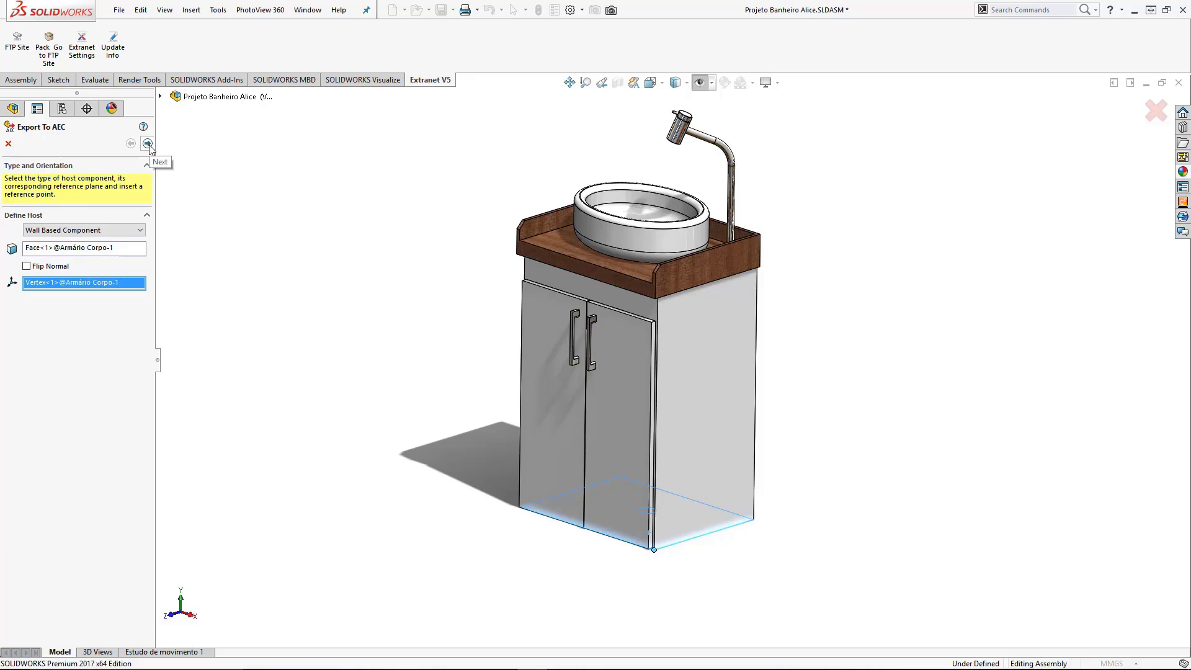
{"action": "left_click", "coordinate": [147, 143]}
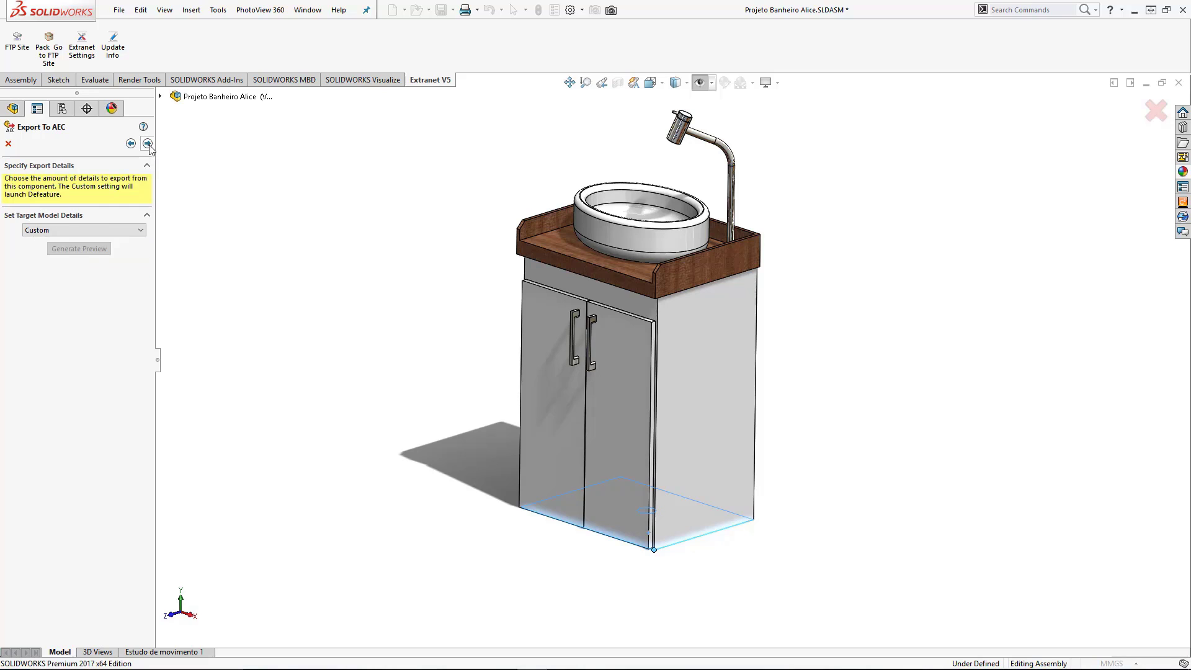
{"action": "left_click", "coordinate": [112, 231]}
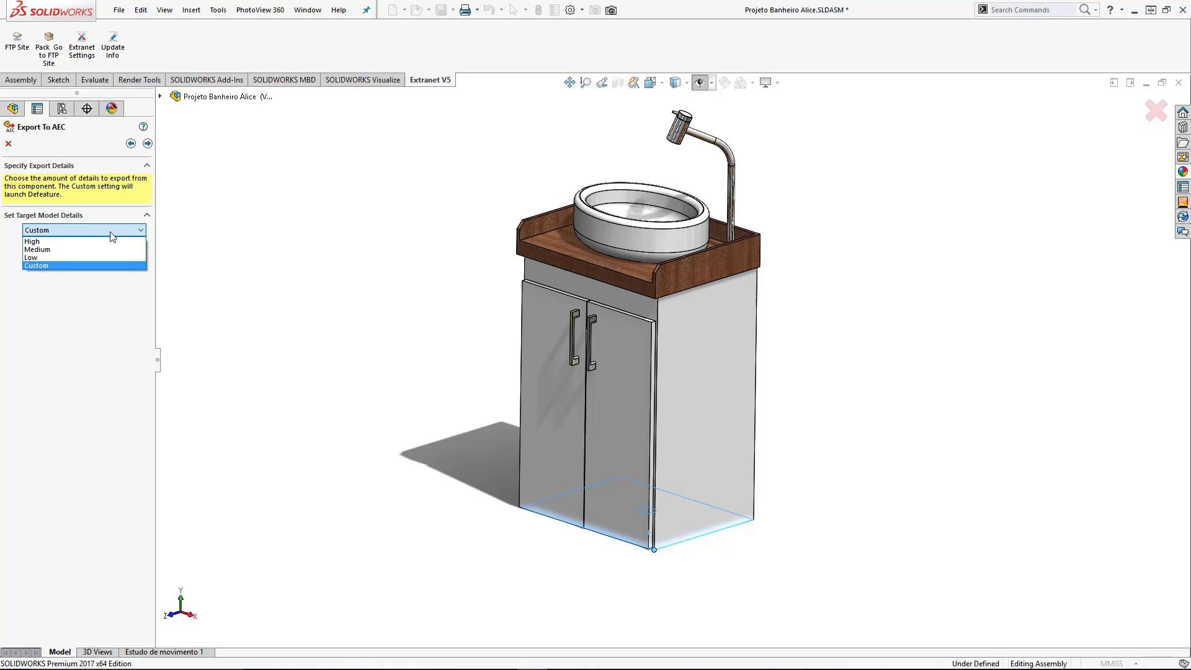
{"action": "left_click", "coordinate": [99, 241]}
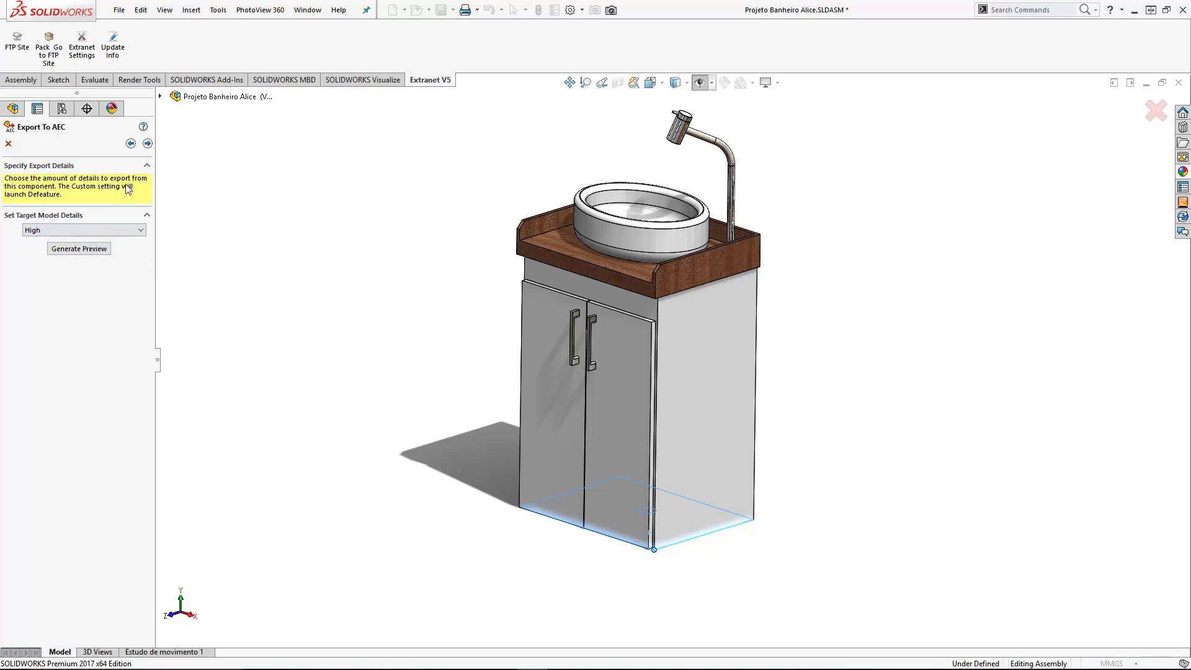
{"action": "left_click", "coordinate": [147, 143]}
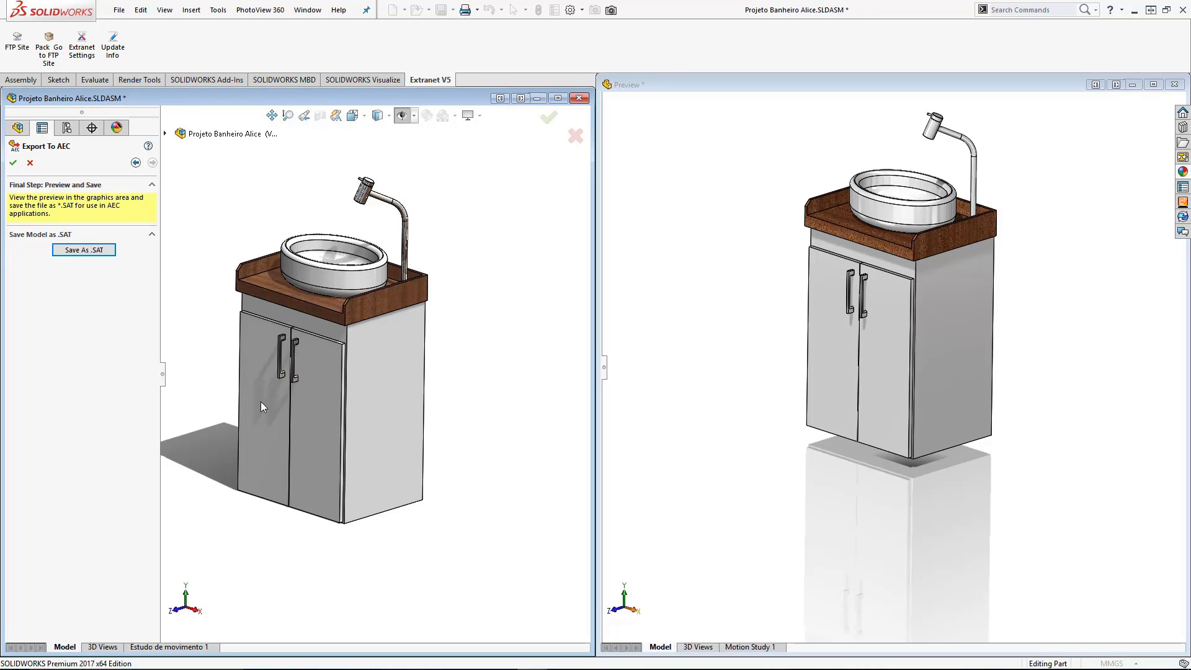
- Open the left door and regenerate the export preview at Medium detail
{"action": "left_click_drag", "start_coordinate": [274, 348], "coordinate": [213, 358]}
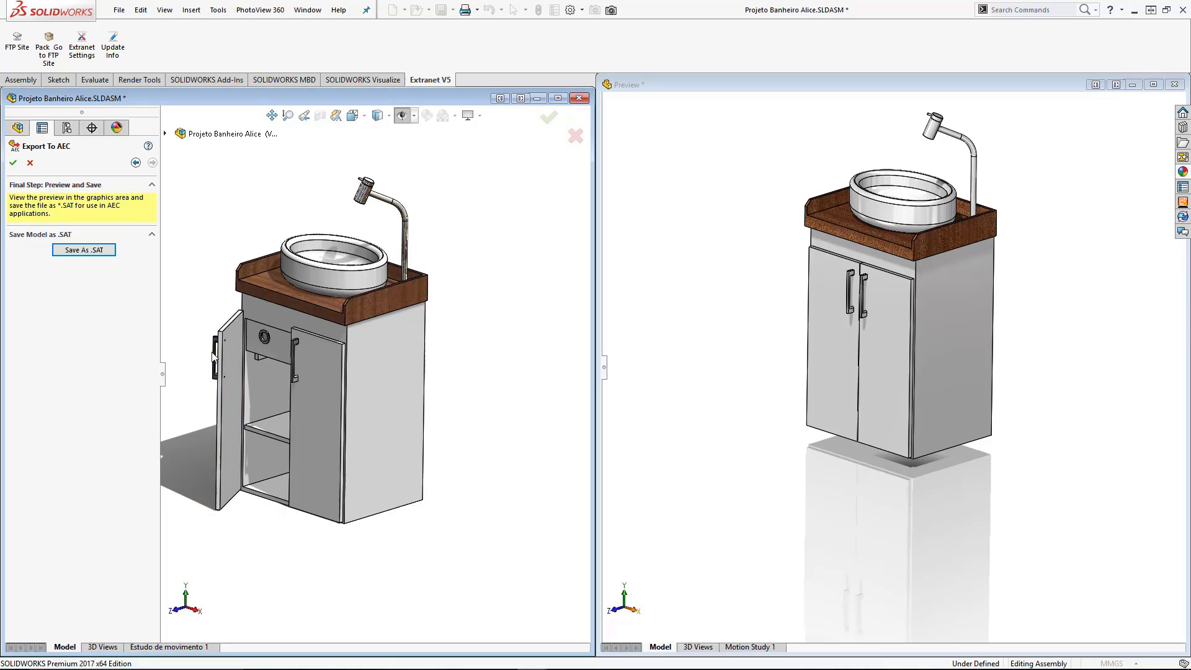
{"action": "left_click", "coordinate": [135, 164]}
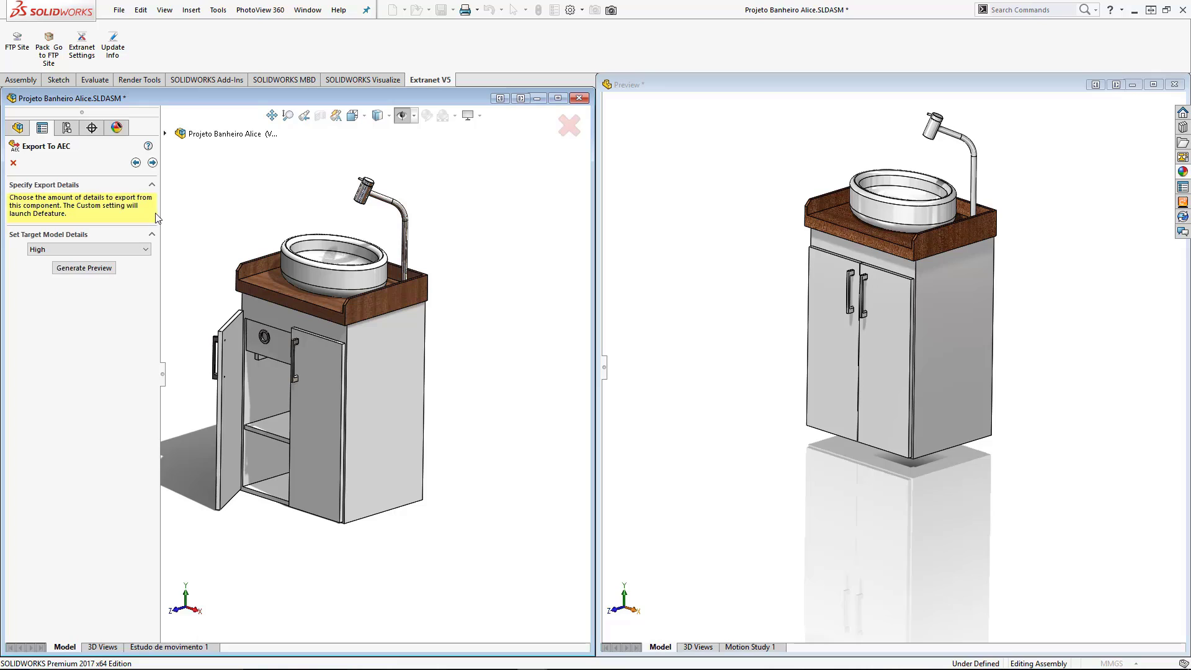
{"action": "left_click", "coordinate": [139, 251]}
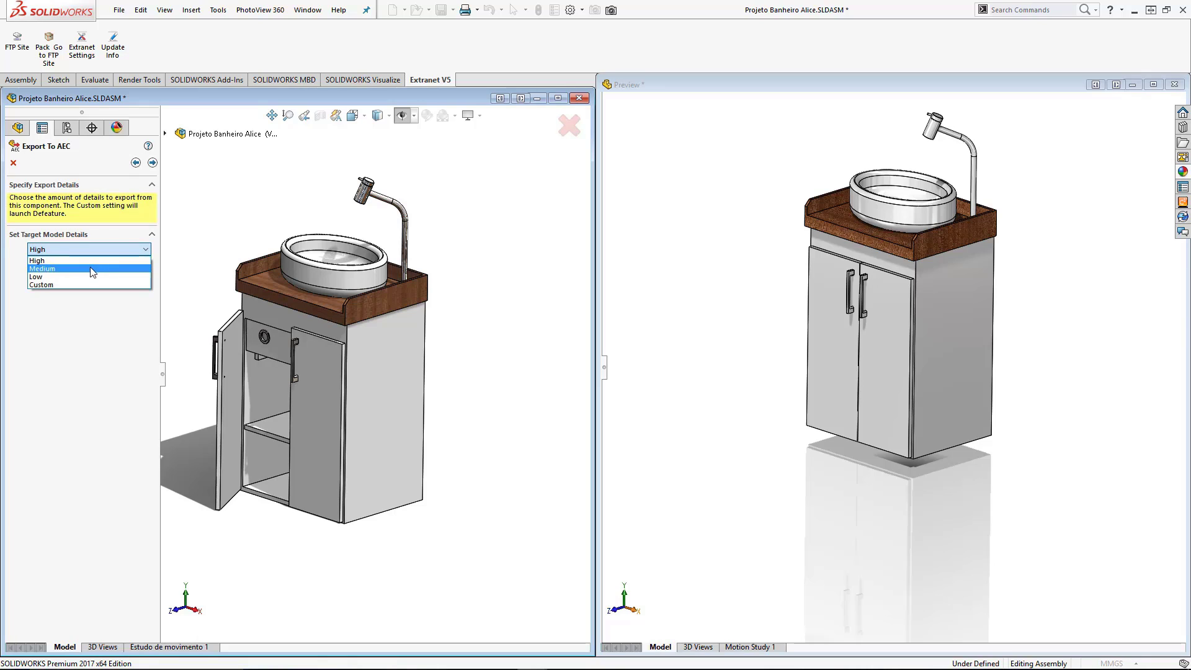
{"action": "left_click", "coordinate": [90, 268]}
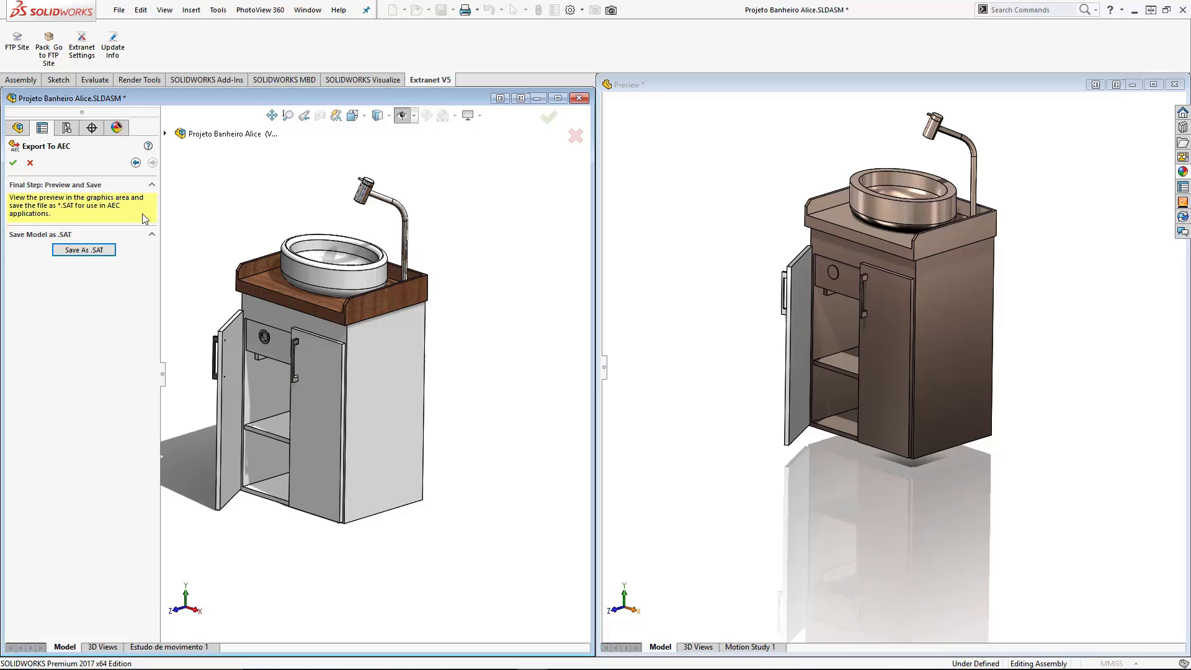
- Regenerate the export preview at Low detail
{"action": "left_click", "coordinate": [136, 162]}
{"action": "left_click", "coordinate": [108, 249]}
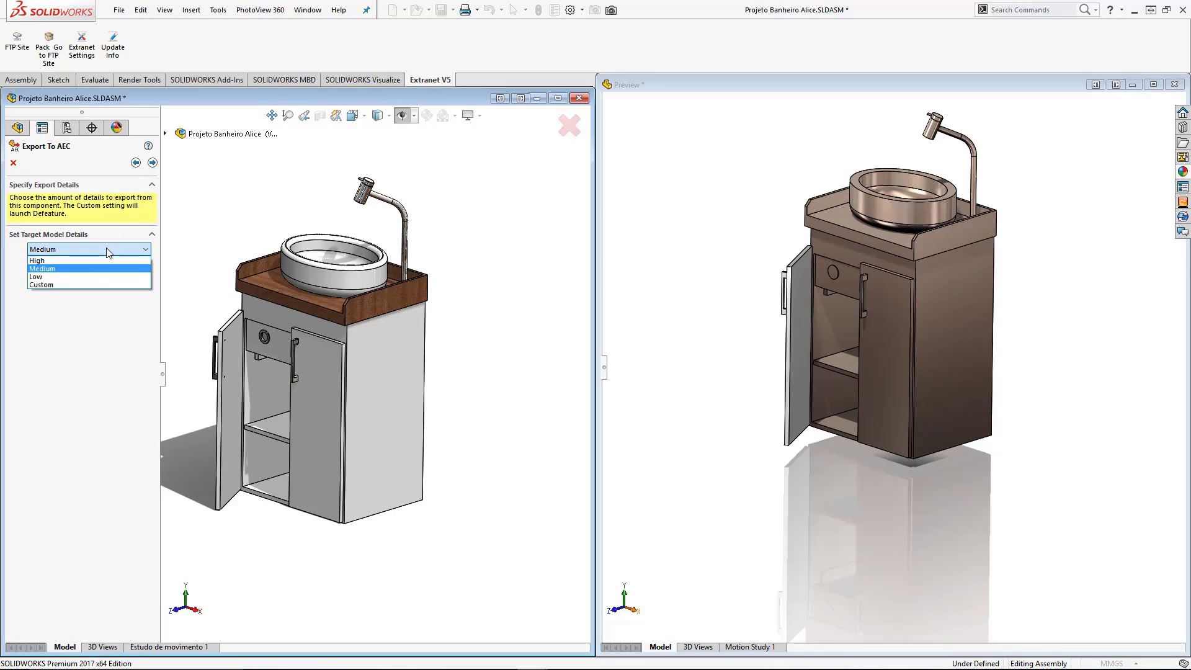
{"action": "left_click", "coordinate": [37, 277]}
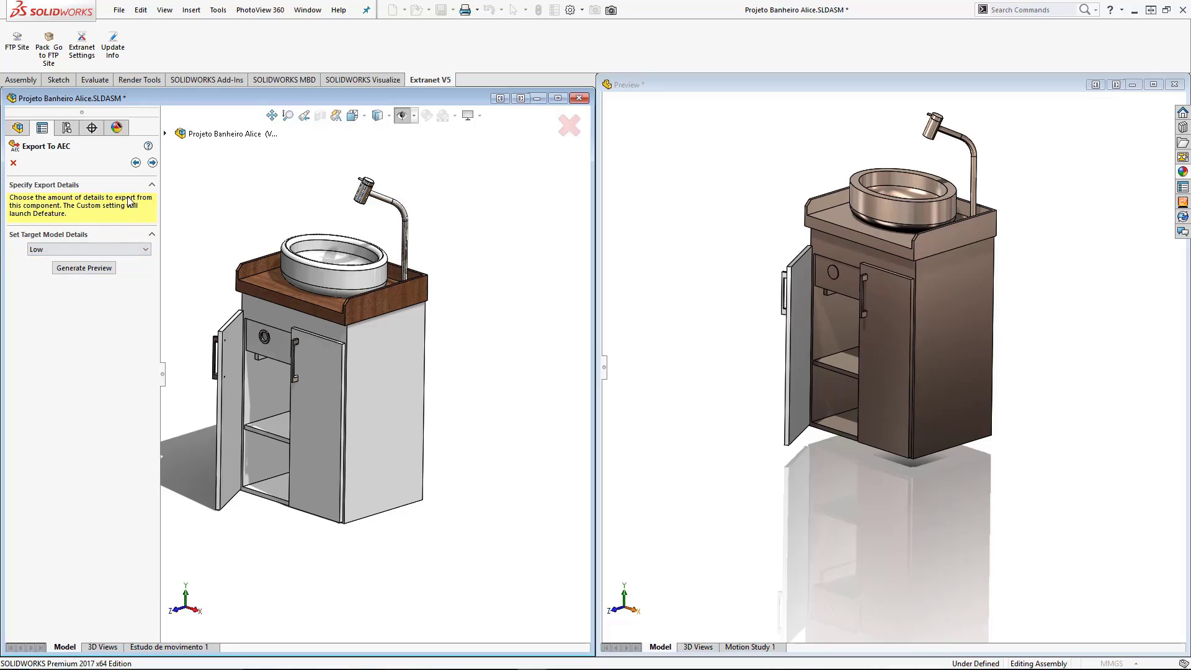
{"action": "left_click", "coordinate": [151, 165]}
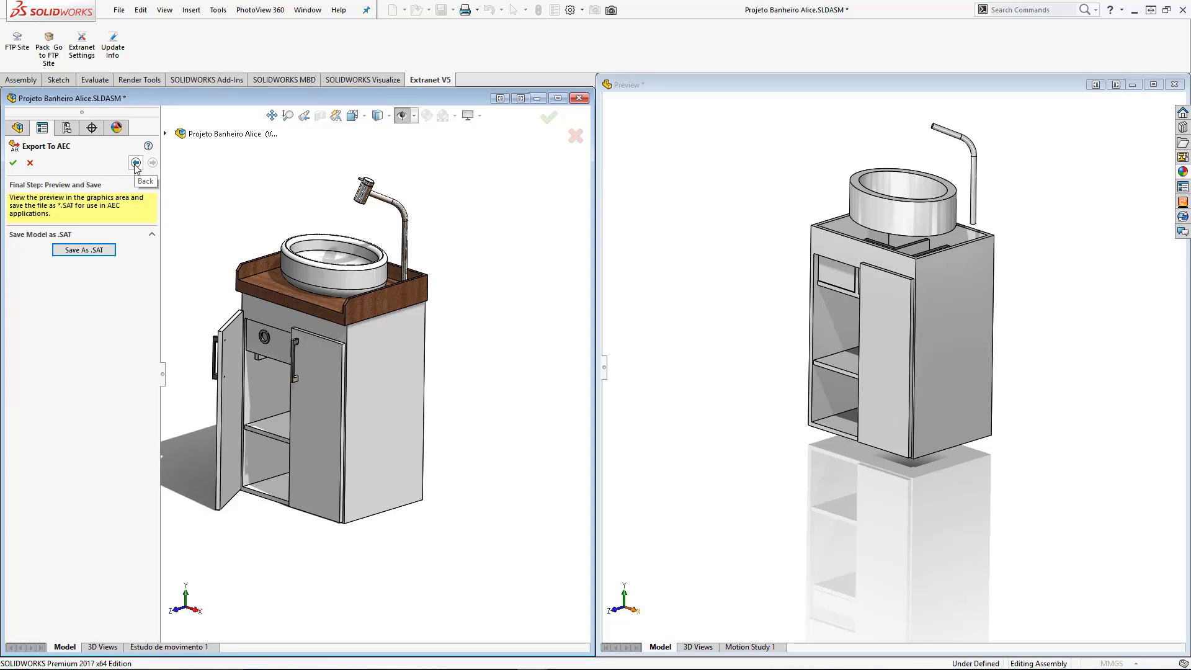
- Return to the detail settings and keep the Low detail level
{"action": "left_click", "coordinate": [136, 163]}
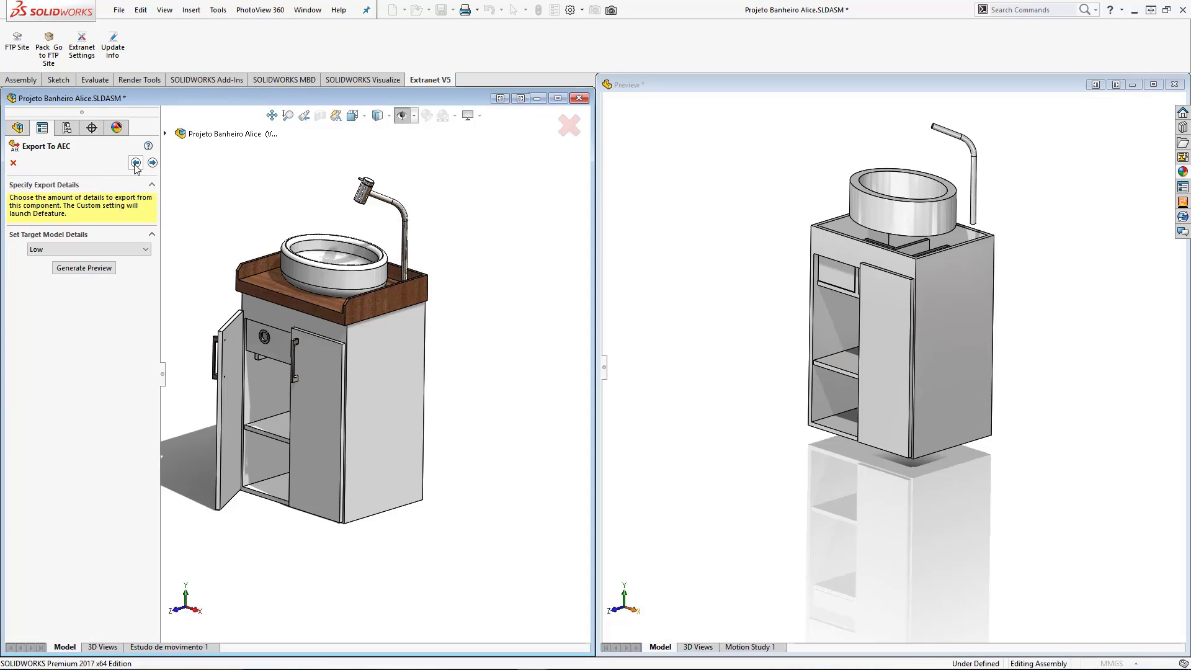
{"action": "left_click", "coordinate": [116, 251]}
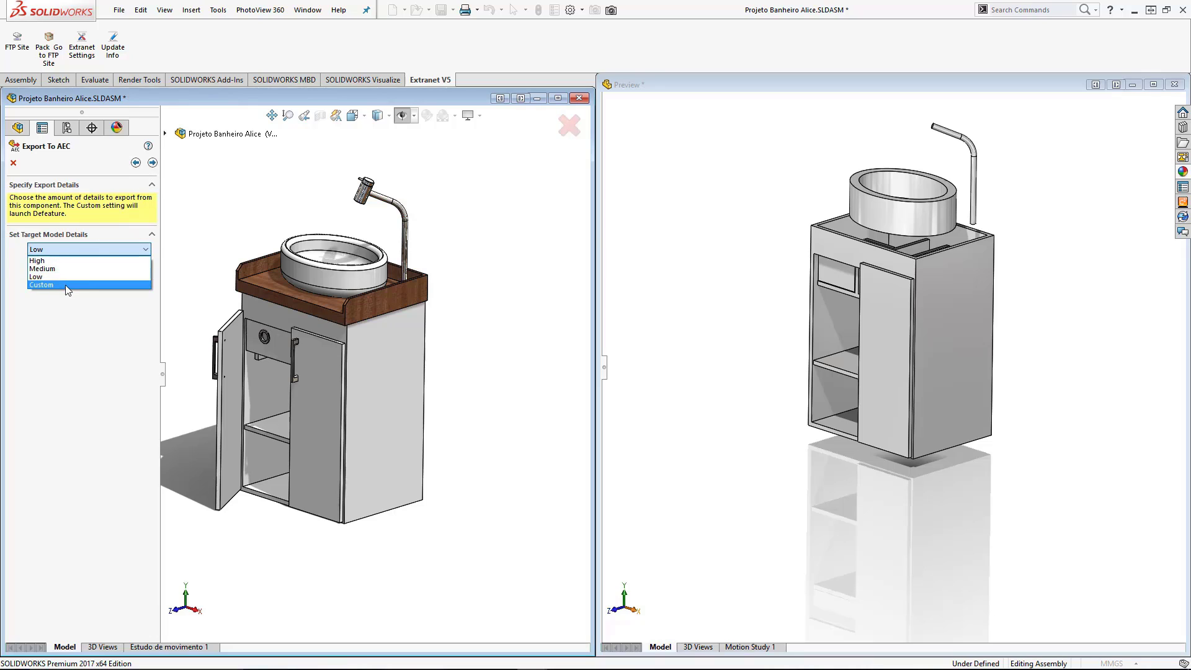
{"action": "left_click", "coordinate": [26, 172]}
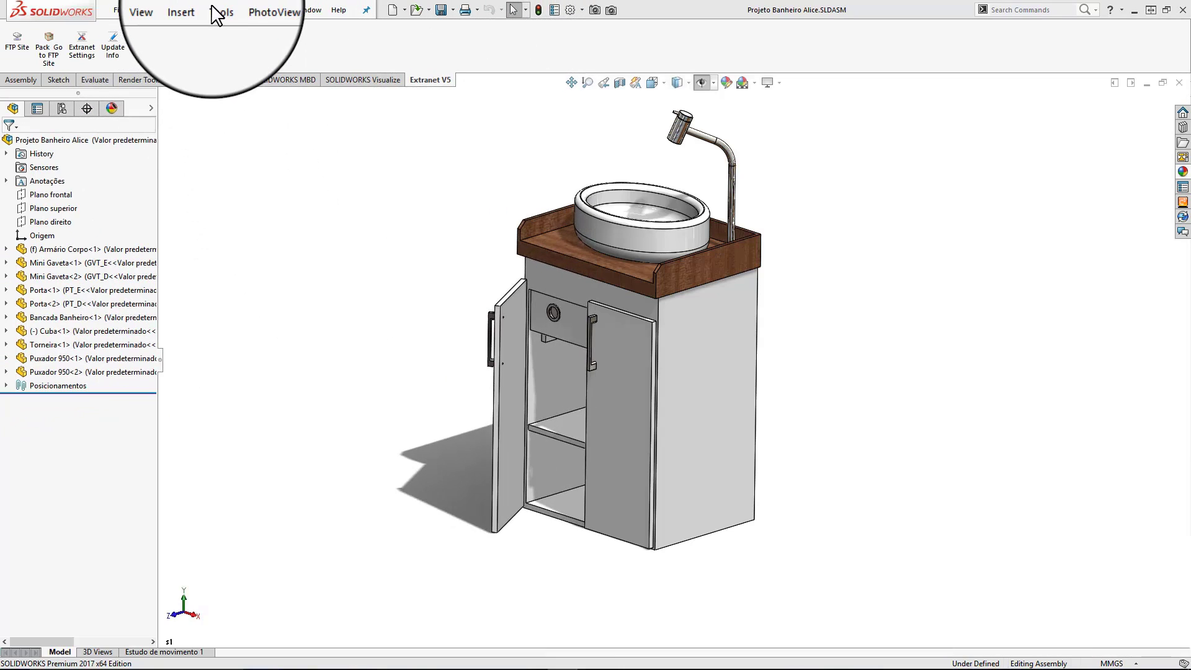
- Defeature the assembly removing internal components with removed components hidden, then undo
{"action": "left_click", "coordinate": [217, 10]}
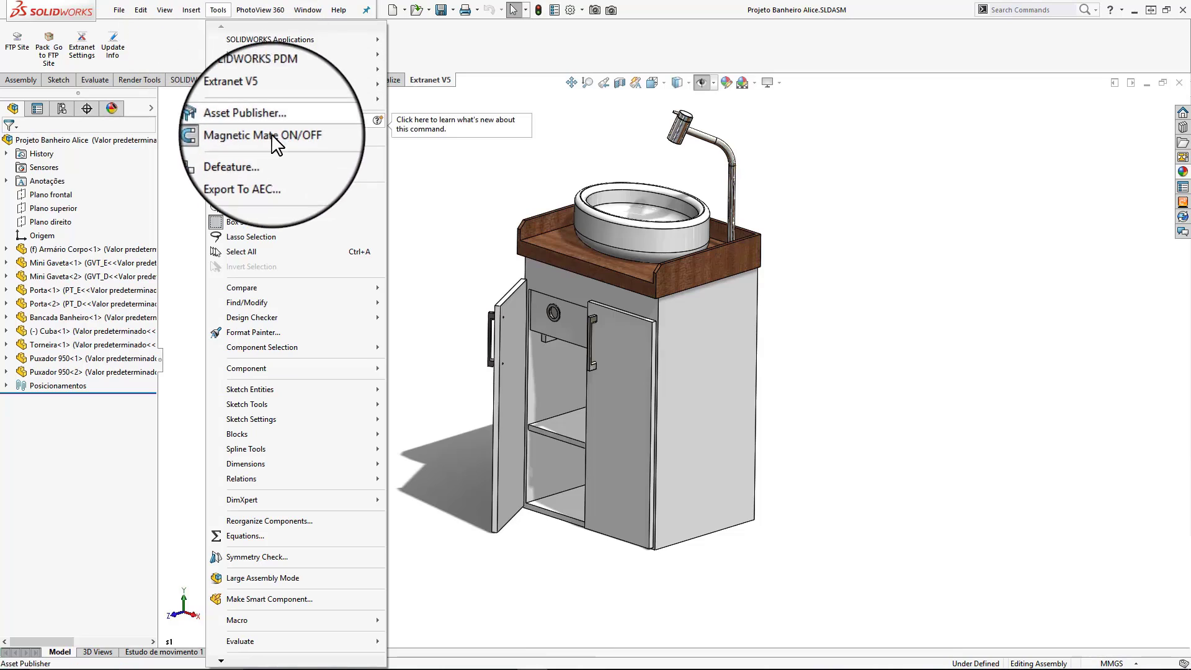
{"action": "left_click", "coordinate": [243, 157]}
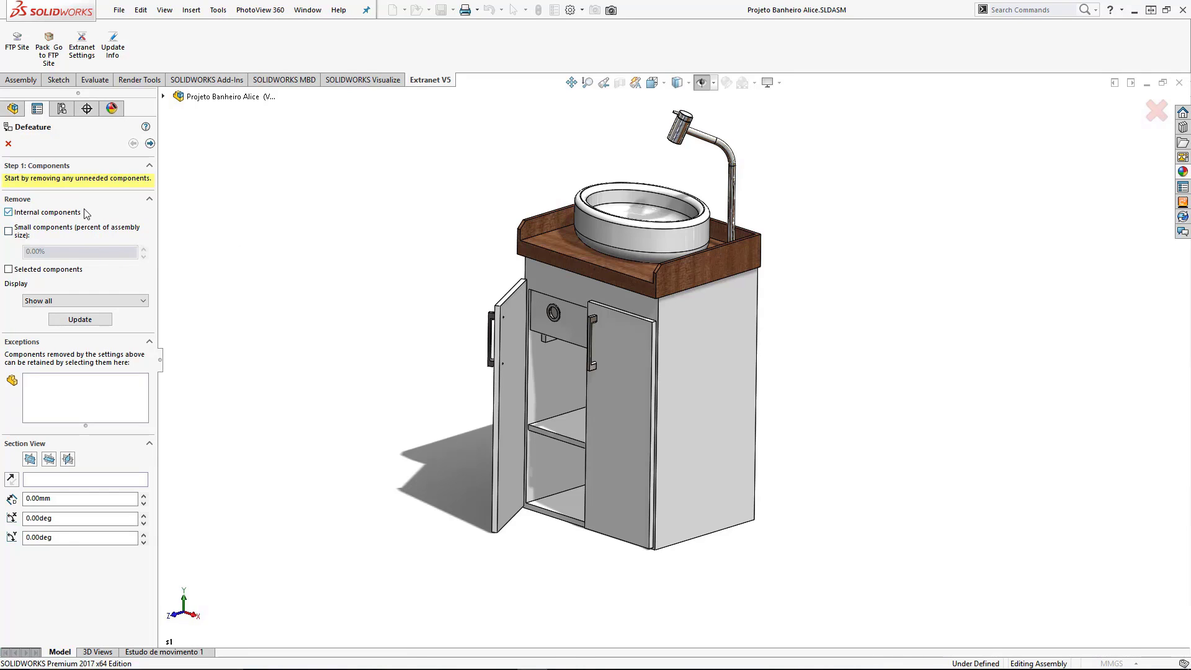
{"action": "left_click", "coordinate": [65, 300]}
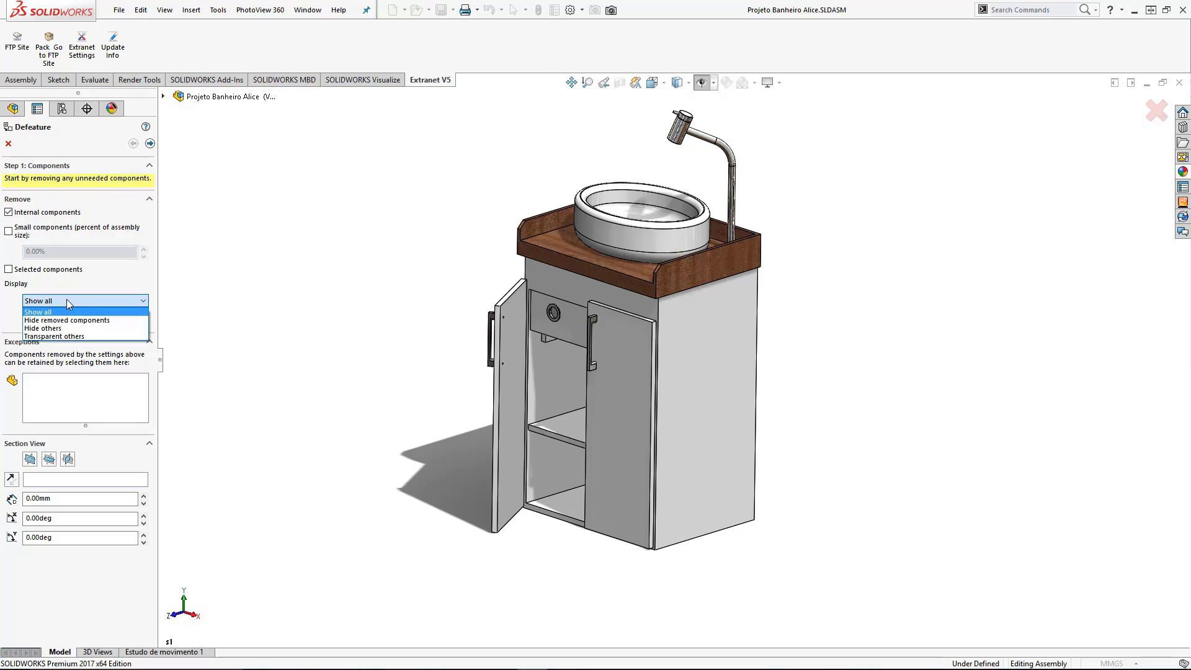
{"action": "left_click", "coordinate": [66, 320]}
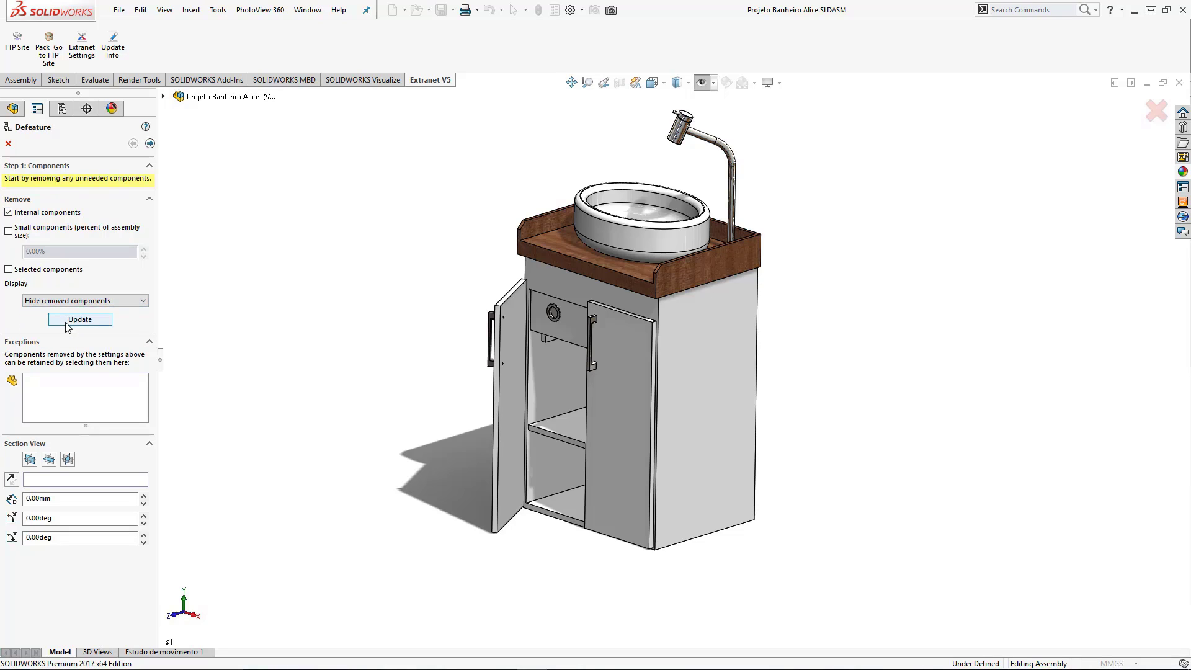
{"action": "left_click", "coordinate": [81, 320]}
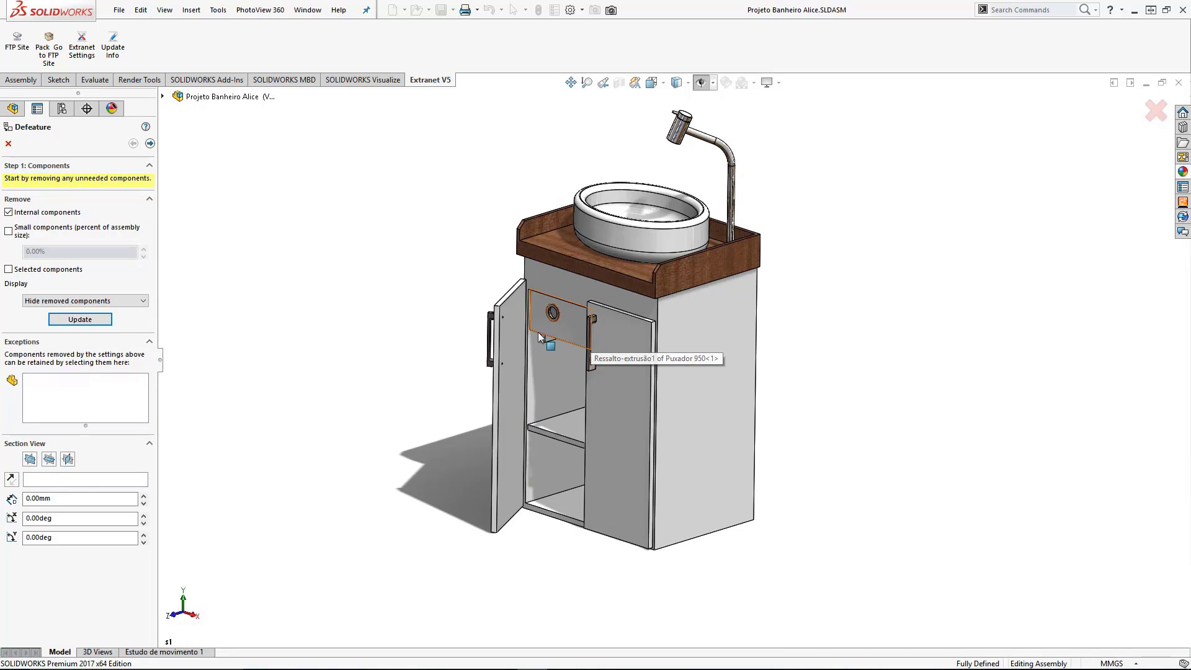
{"action": "key", "text": "ctrl+z"}
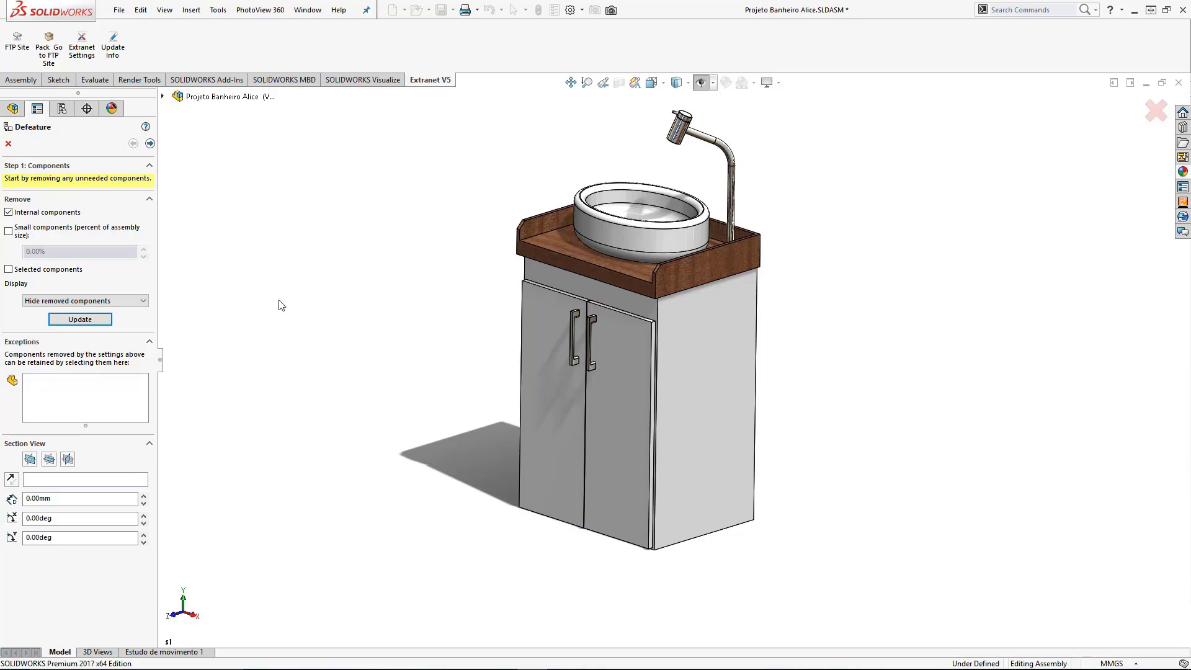
- Open the left door and also remove small components below 25% of assembly size
{"action": "left_click", "coordinate": [90, 322]}
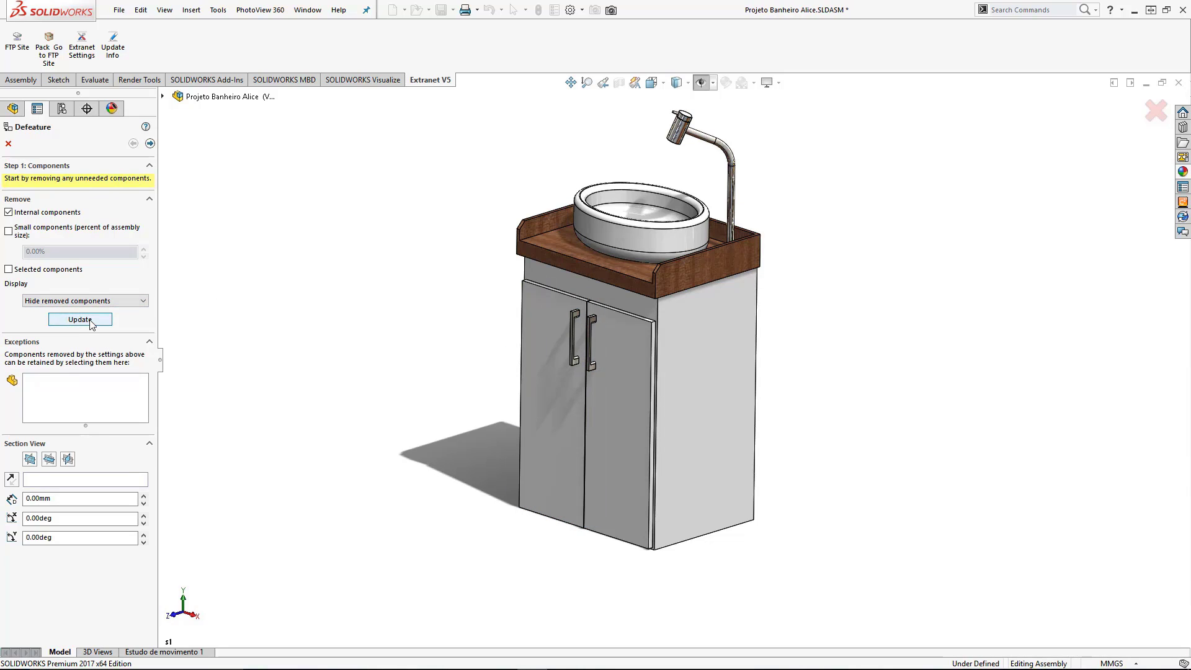
{"action": "left_click_drag", "start_coordinate": [536, 357], "coordinate": [469, 349]}
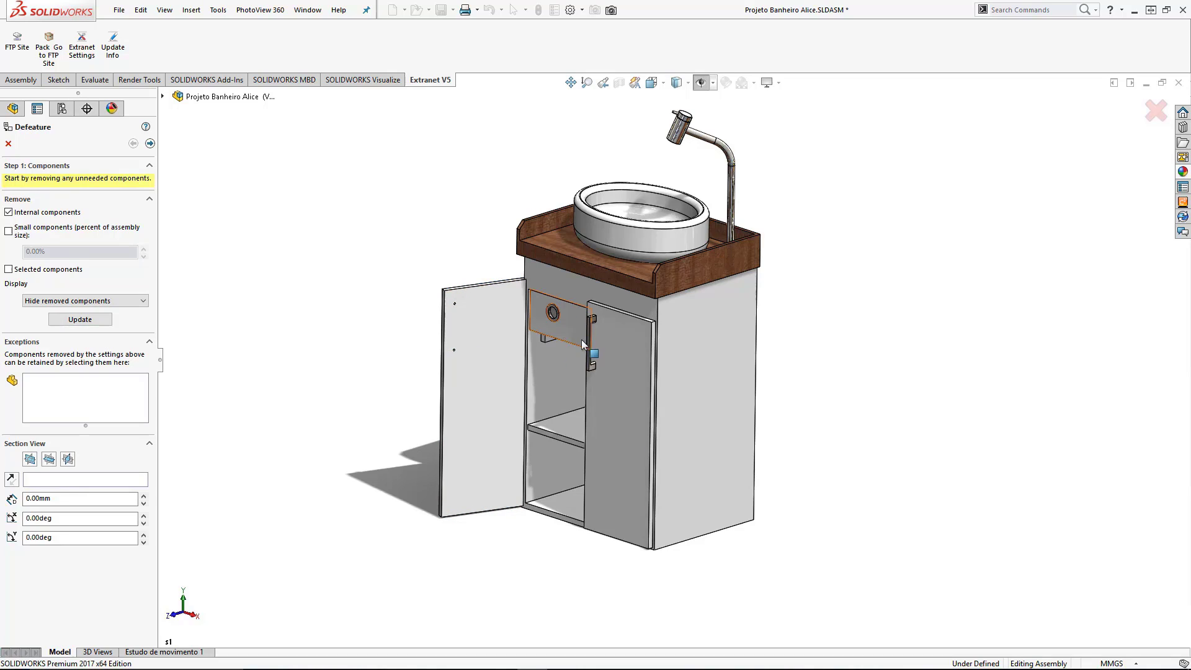
{"action": "left_click", "coordinate": [608, 358]}
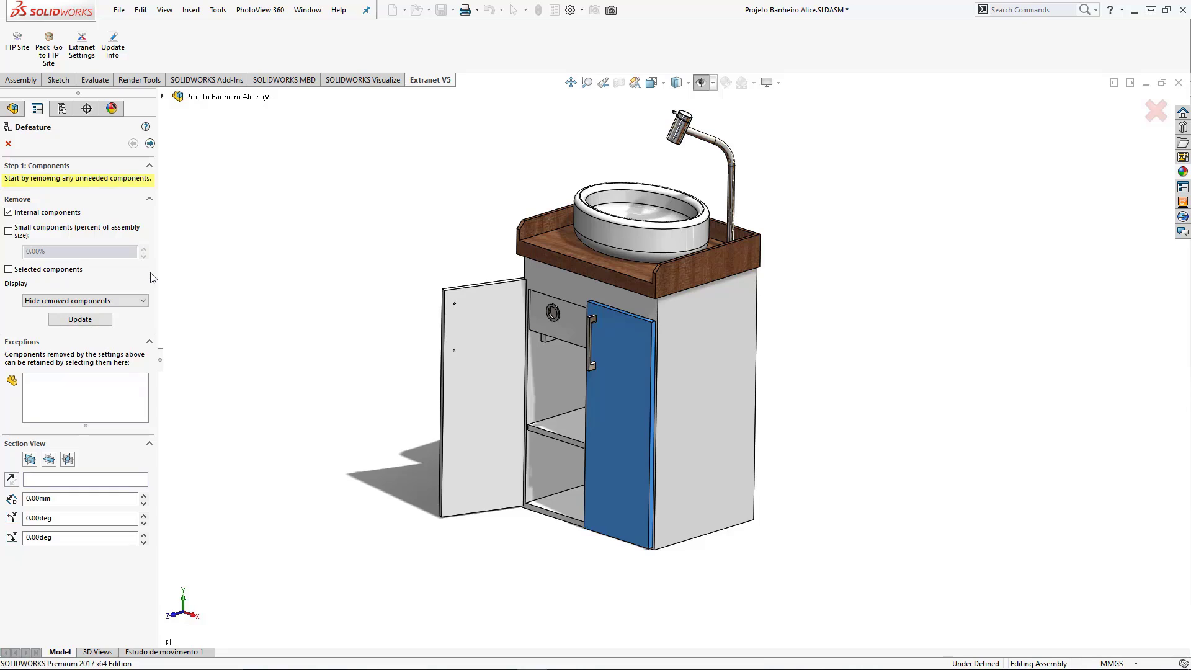
{"action": "left_click", "coordinate": [9, 230]}
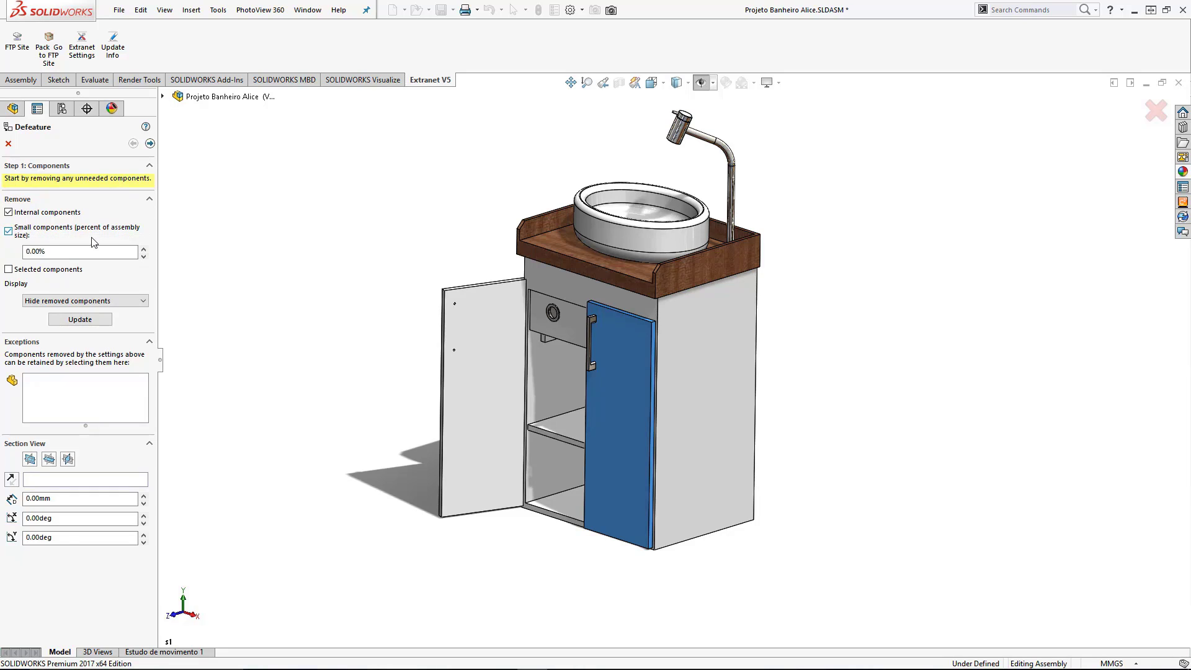
{"action": "left_click", "coordinate": [64, 253]}
{"action": "type", "text": "25"}
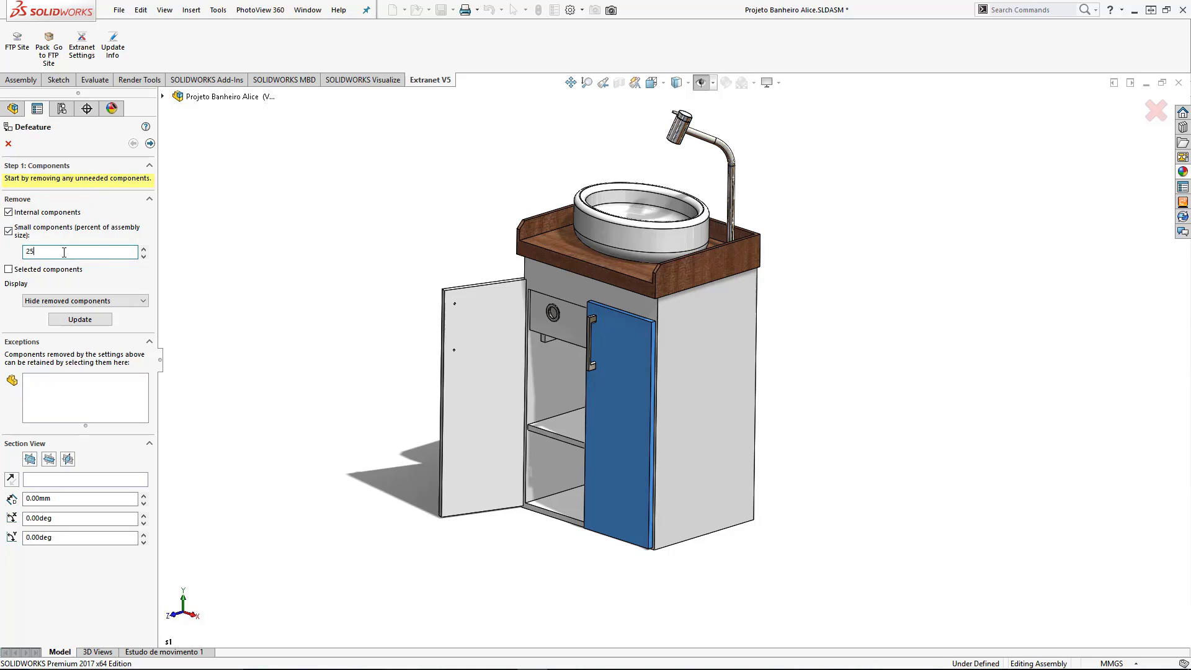
{"action": "left_click", "coordinate": [80, 320]}
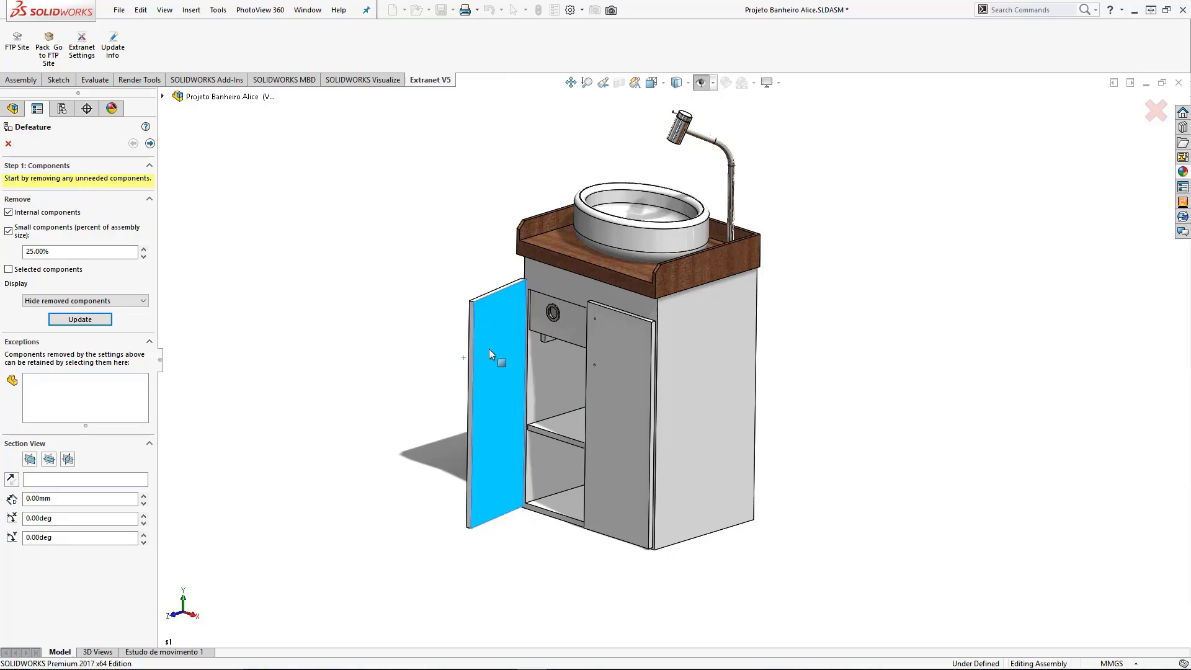
- Try a 40% small-component threshold, then revert to 25% and update
{"action": "double_click", "coordinate": [66, 254]}
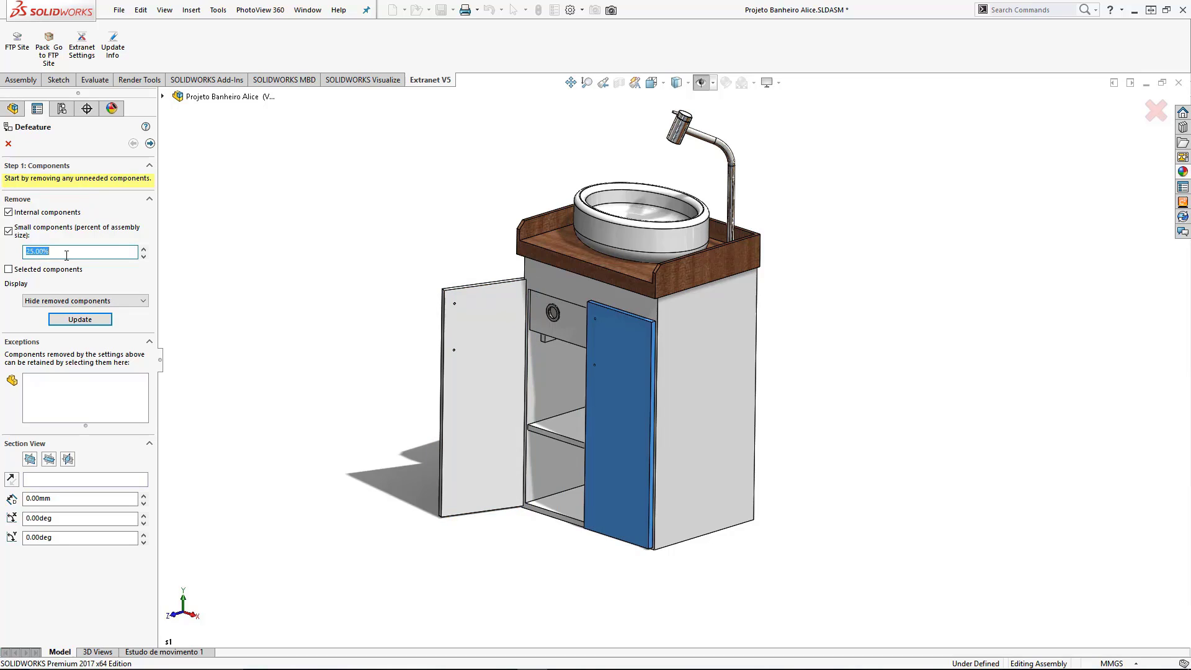
{"action": "type", "text": "440"}
{"action": "left_click", "coordinate": [109, 321]}
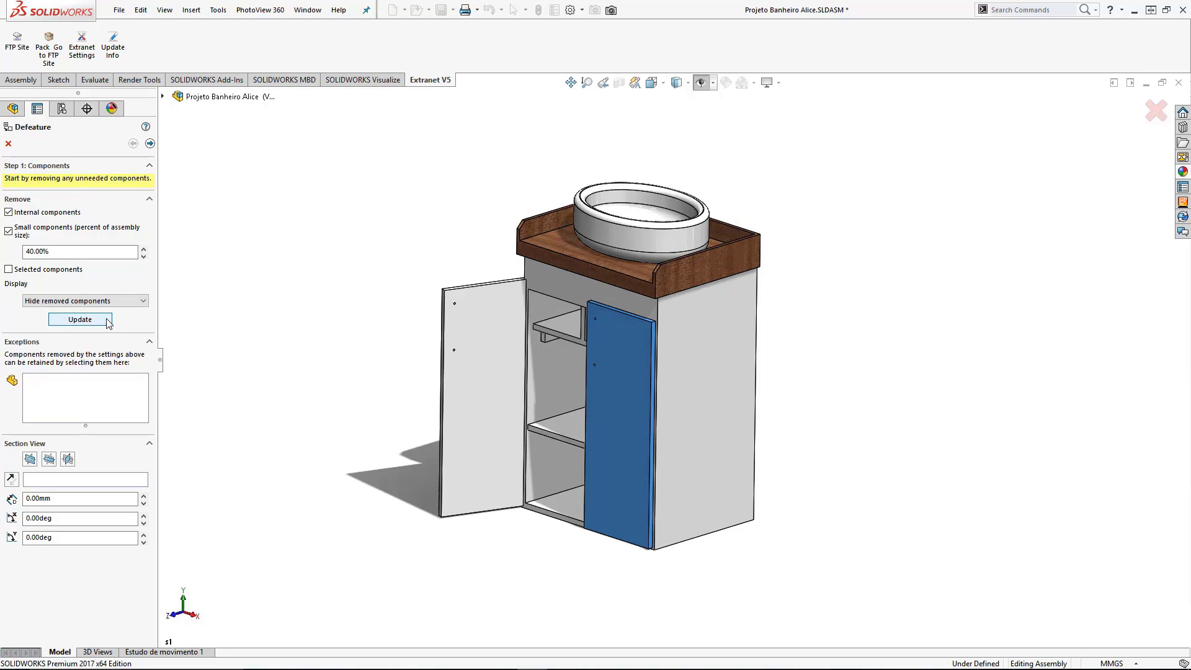
{"action": "double_click", "coordinate": [68, 253]}
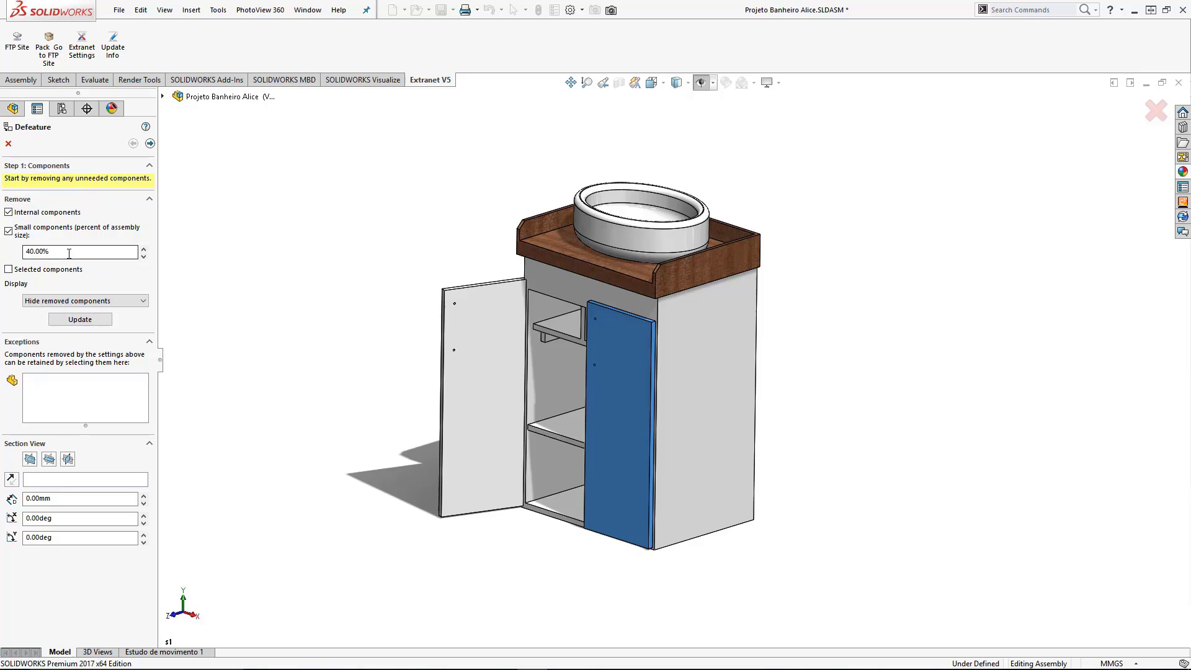
{"action": "type", "text": "25"}
{"action": "left_click", "coordinate": [85, 321]}
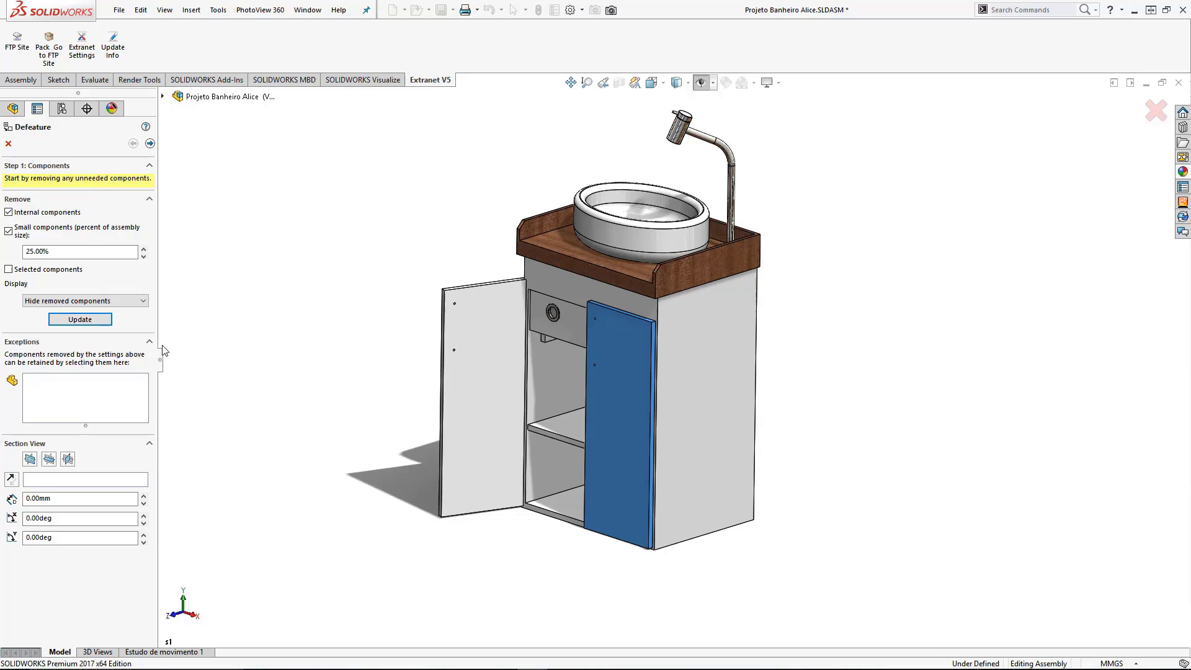
- Mark Mini Gaveta-1 and Mini Gaveta-2 for removal and advance to Step 3: To Keep
{"action": "left_click", "coordinate": [19, 273]}
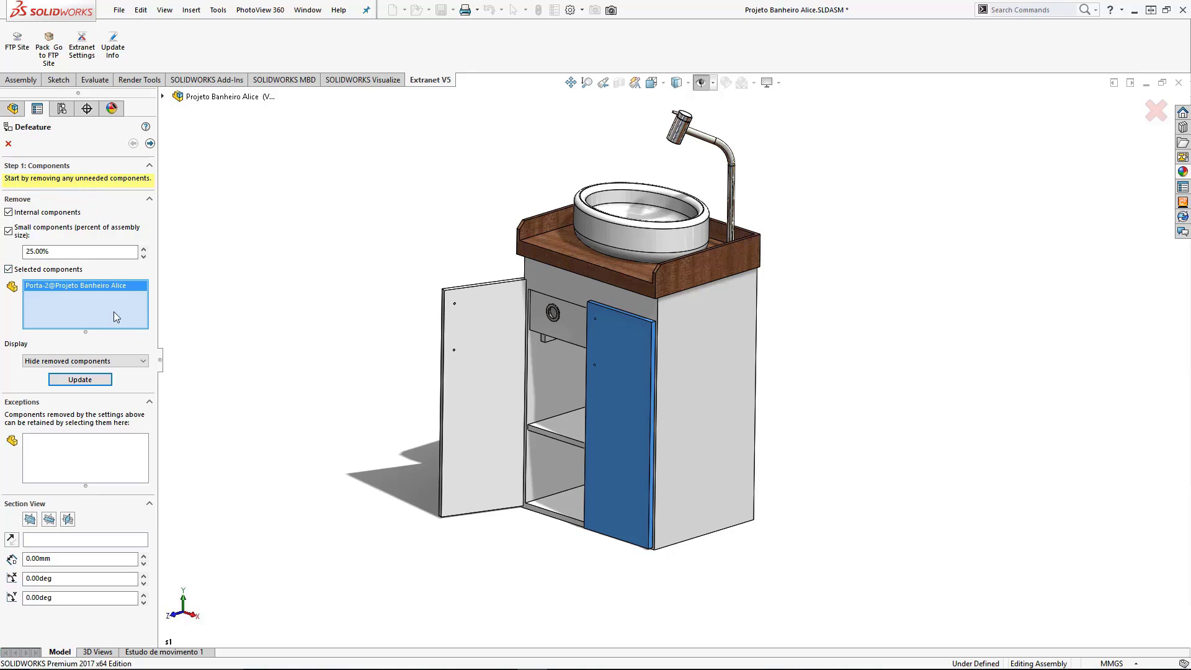
{"action": "left_click", "coordinate": [627, 378]}
{"action": "left_click", "coordinate": [565, 335]}
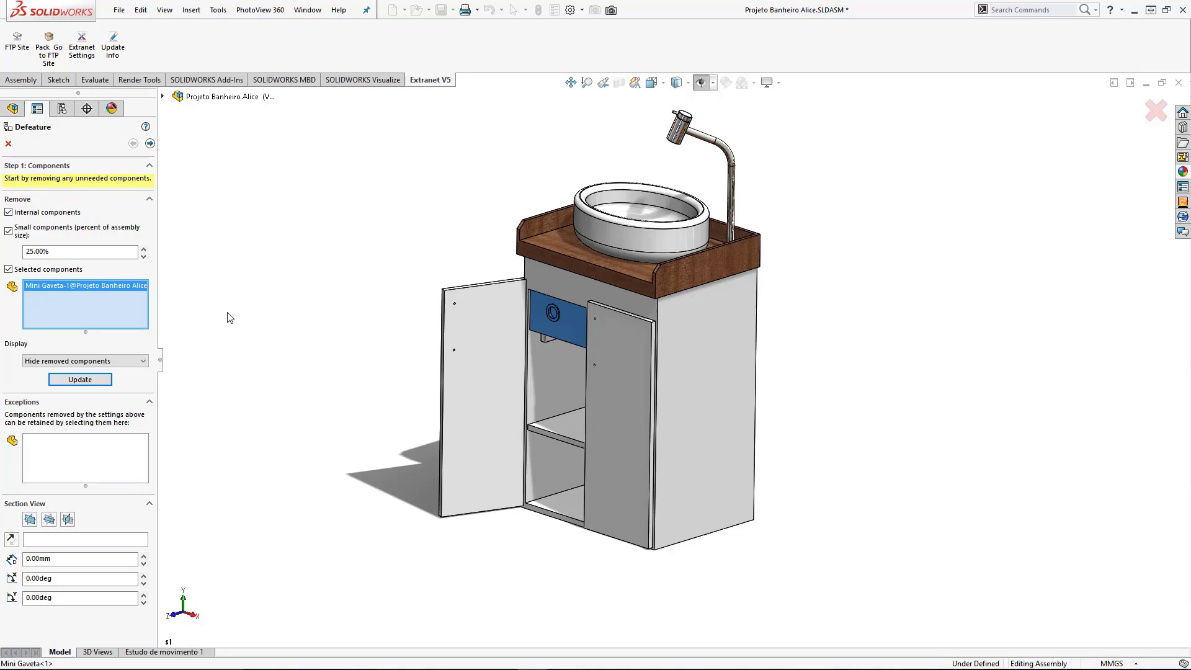
{"action": "left_click_drag", "start_coordinate": [622, 423], "coordinate": [594, 349]}
{"action": "left_click", "coordinate": [607, 336]}
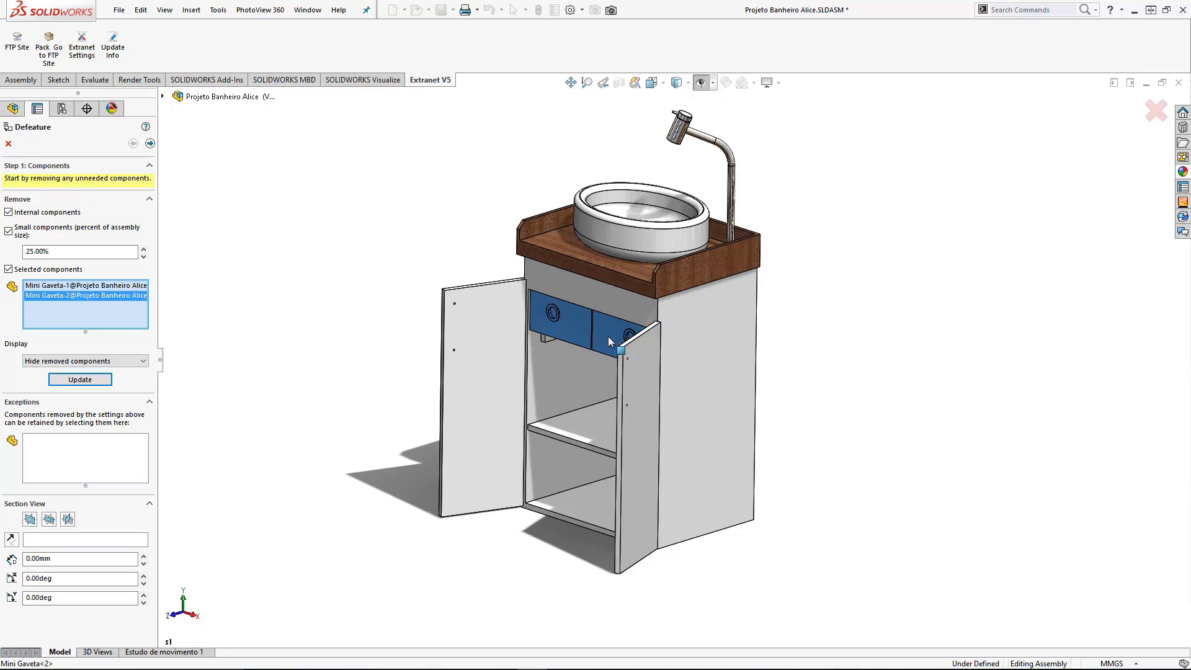
{"action": "left_click_drag", "start_coordinate": [641, 425], "coordinate": [597, 380]}
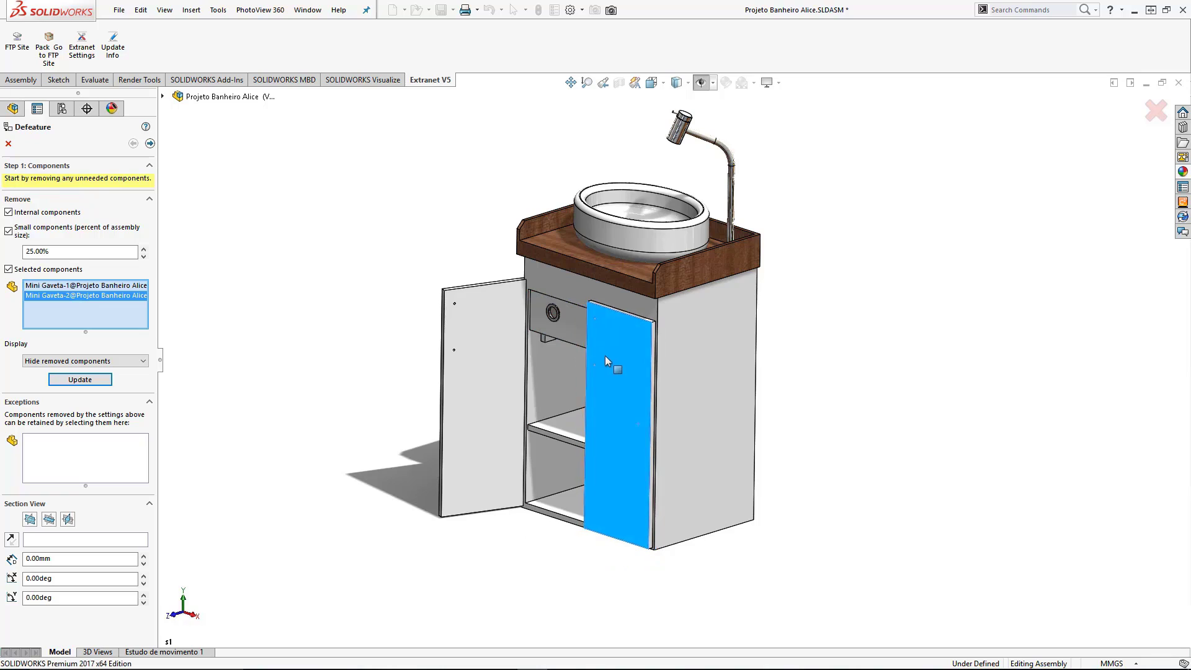
{"action": "left_click", "coordinate": [150, 143]}
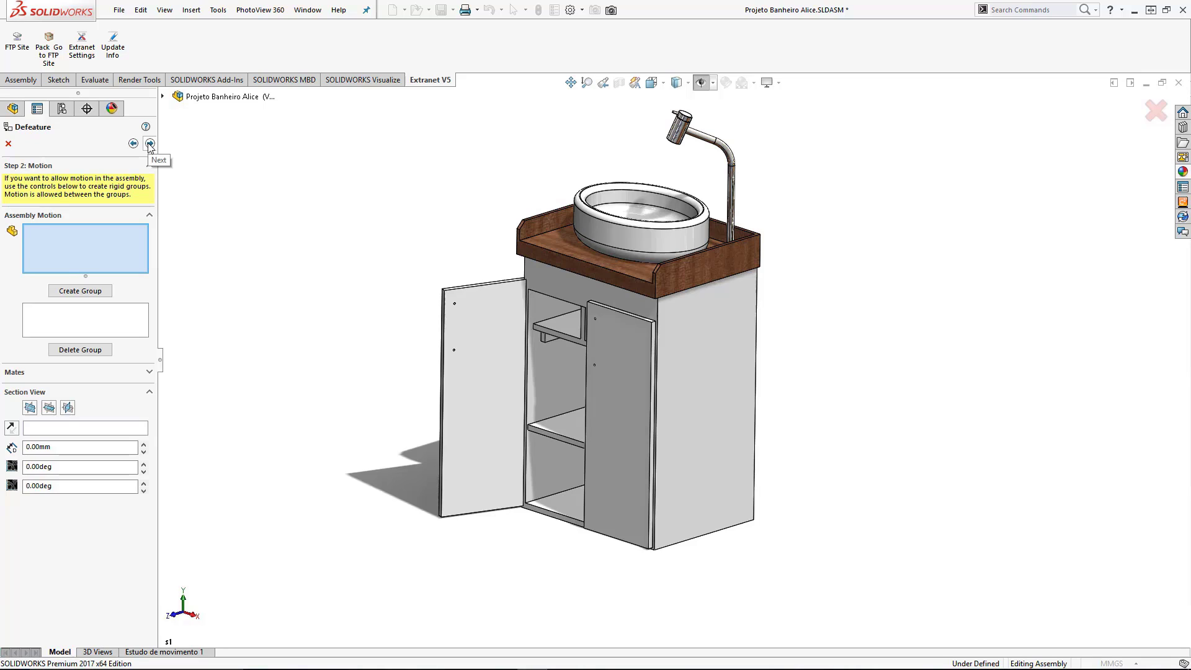
{"action": "left_click", "coordinate": [150, 143]}
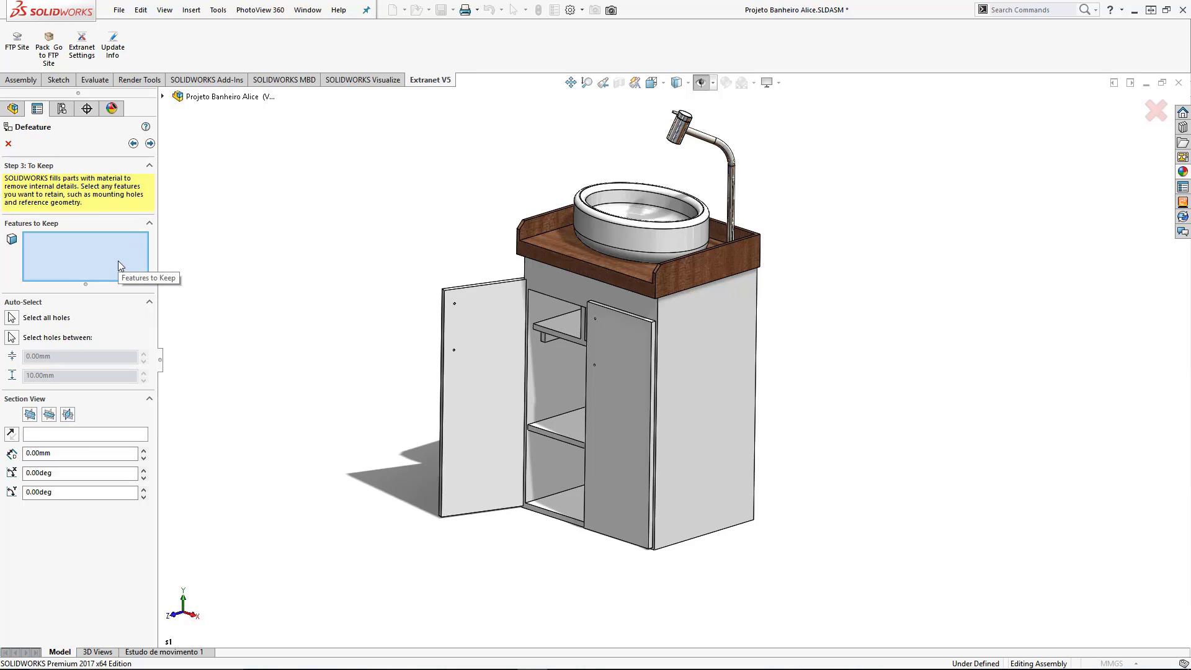
- Keep the side and bottom hole faces, Face<1> and Face<2>, of Armário Corpo-1
{"action": "middle_click_drag", "start_coordinate": [398, 382], "coordinate": [244, 351]}
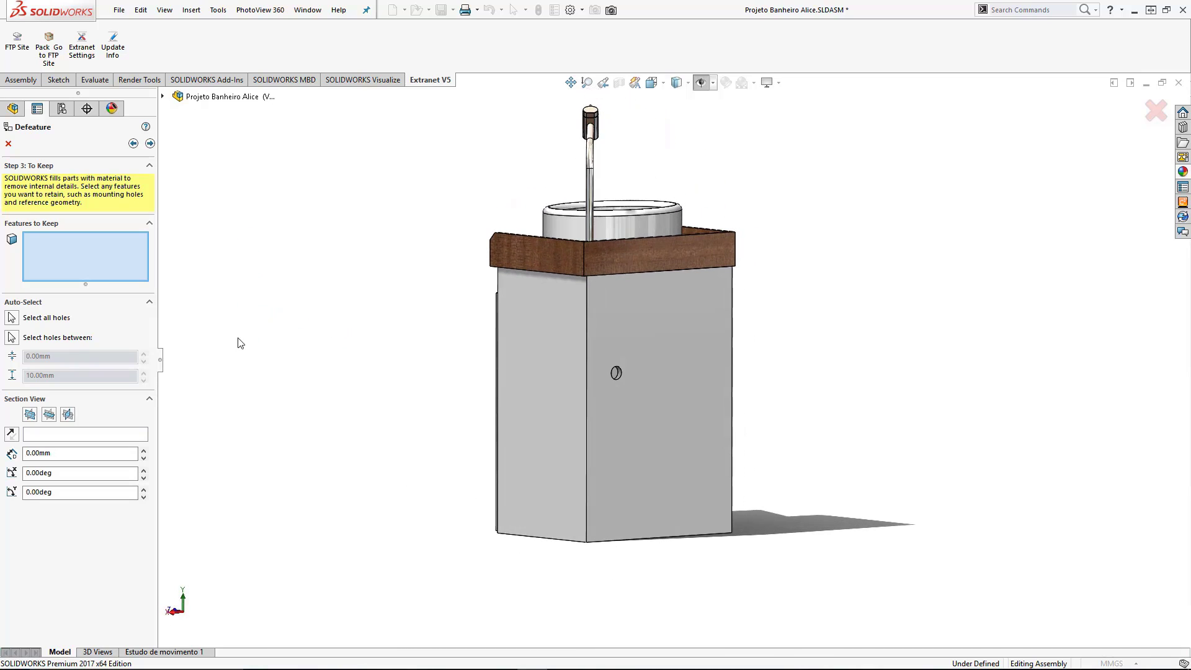
{"action": "left_click", "coordinate": [617, 378]}
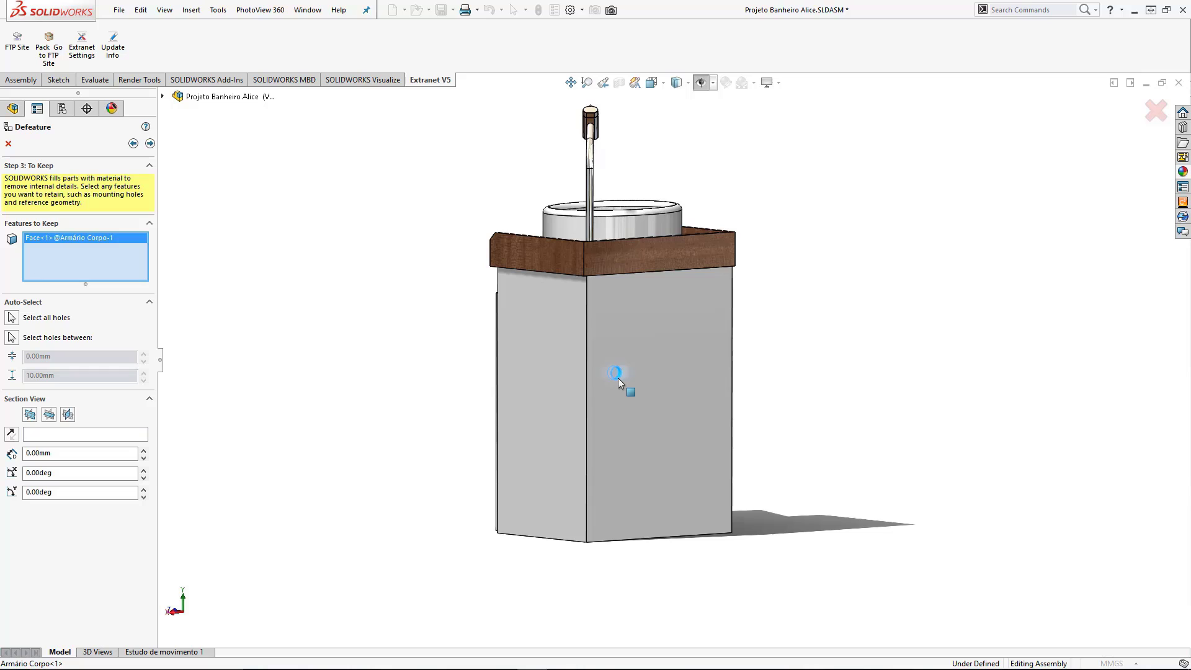
{"action": "mouse_move", "coordinate": [622, 470]}
{"action": "middle_mouse_down"}
{"action": "mouse_move", "coordinate": [617, 380]}
{"action": "mouse_move", "coordinate": [642, 461]}
{"action": "middle_mouse_up"}
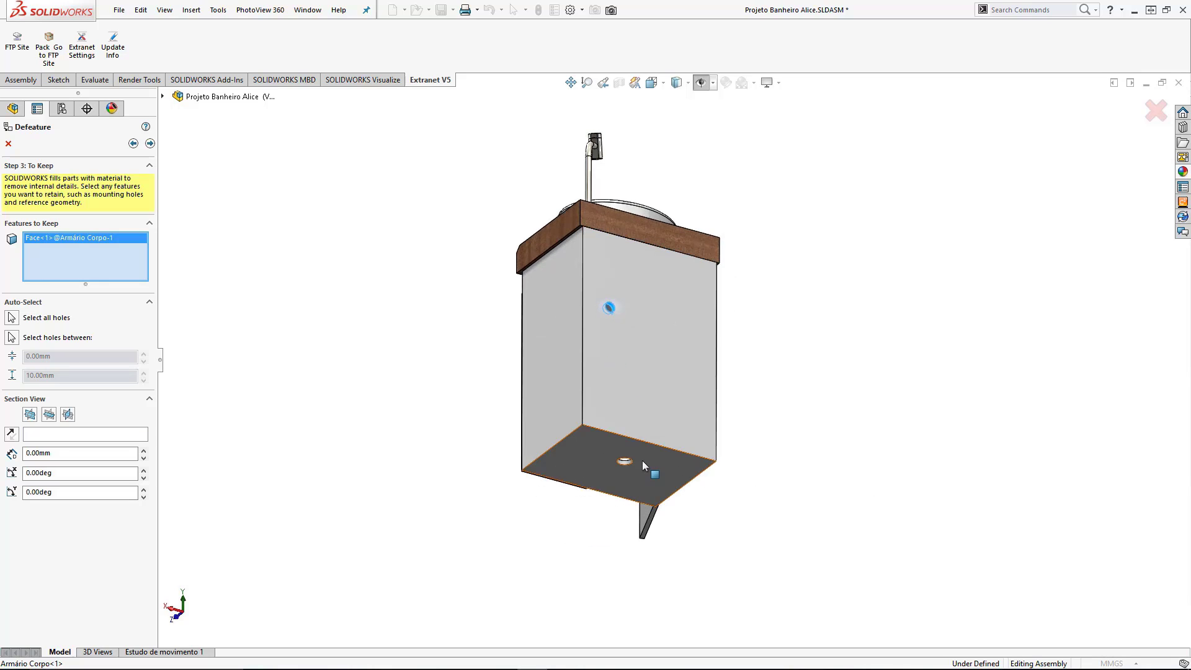
{"action": "scroll", "coordinate": [641, 460], "scroll_direction": "down", "scroll_amount": 4}
{"action": "left_click", "coordinate": [619, 433]}
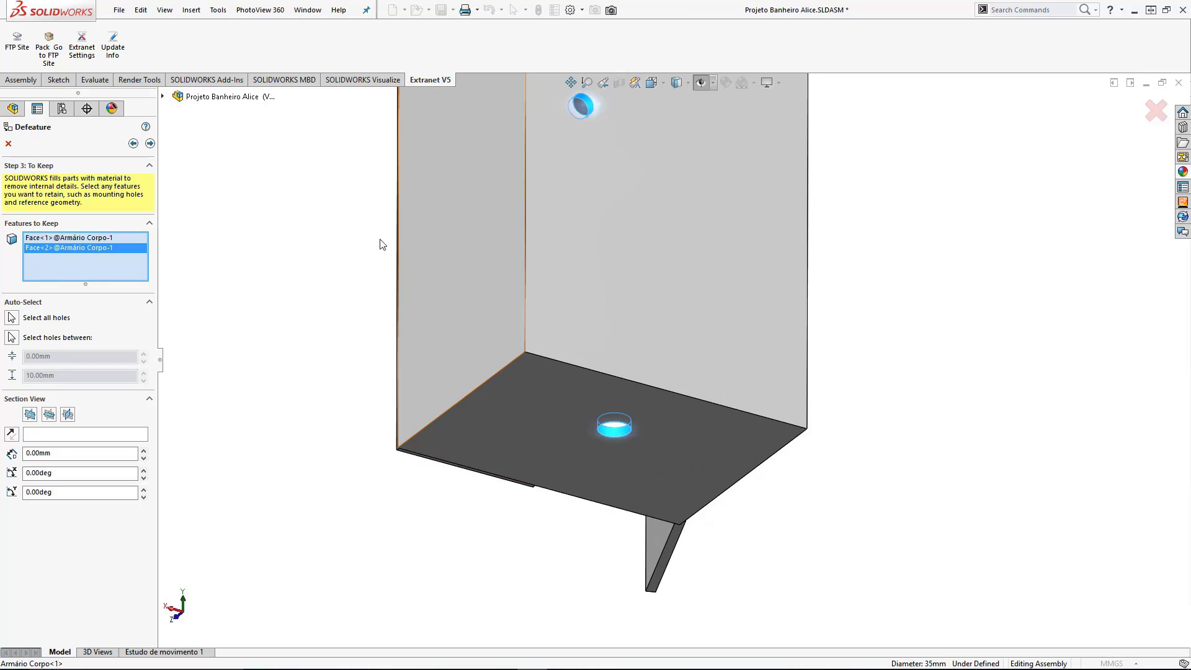
{"action": "middle_click_drag", "start_coordinate": [310, 209], "coordinate": [426, 185]}
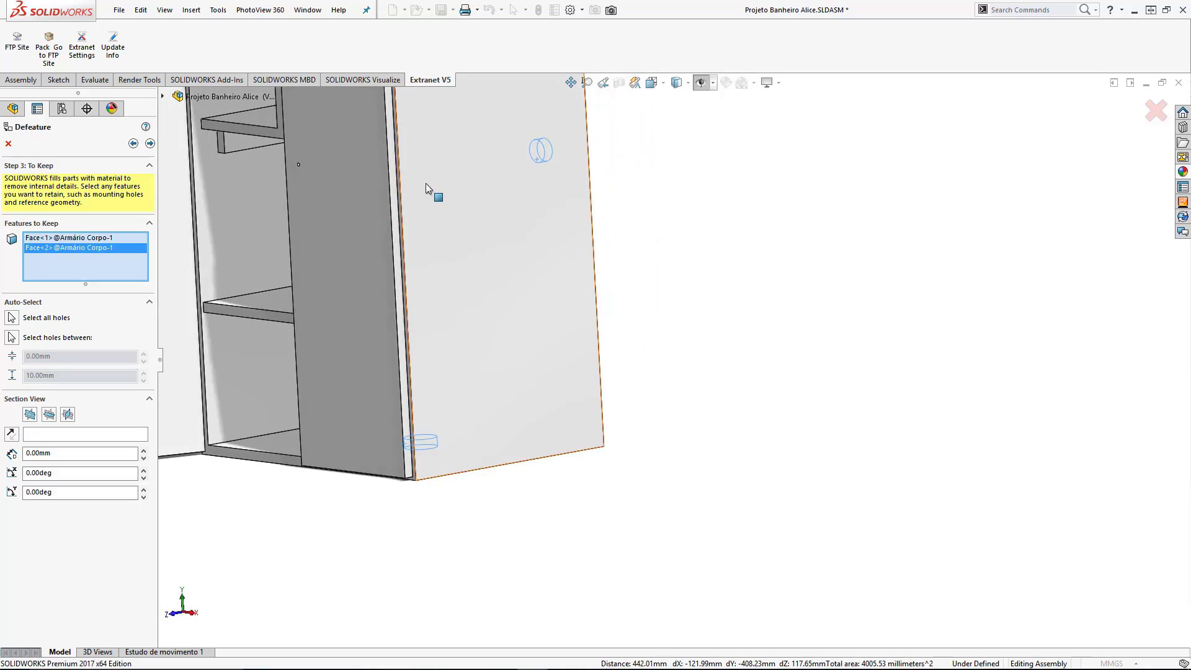
{"action": "key", "text": "f"}
{"action": "middle_click_drag", "start_coordinate": [398, 144], "coordinate": [626, 377]}
{"action": "scroll", "coordinate": [626, 378], "scroll_direction": "up", "scroll_amount": 2}
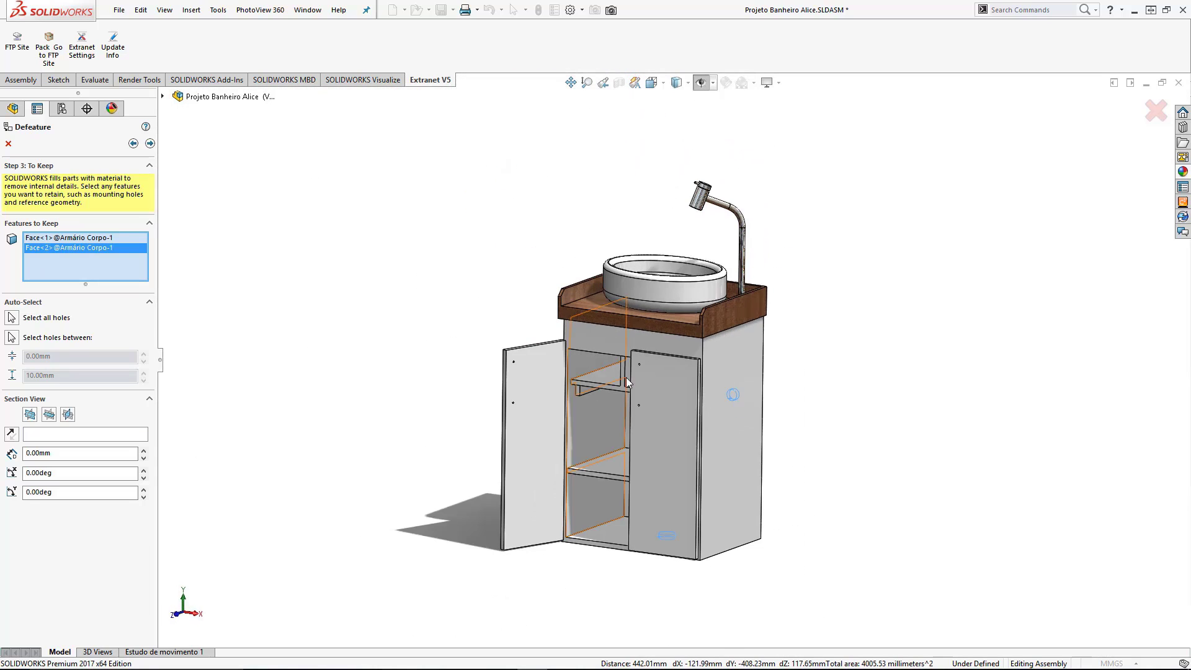
- Advance Defeature to Step 4: To Remove and inspect the simplified vanity preview
{"action": "left_click", "coordinate": [150, 143]}
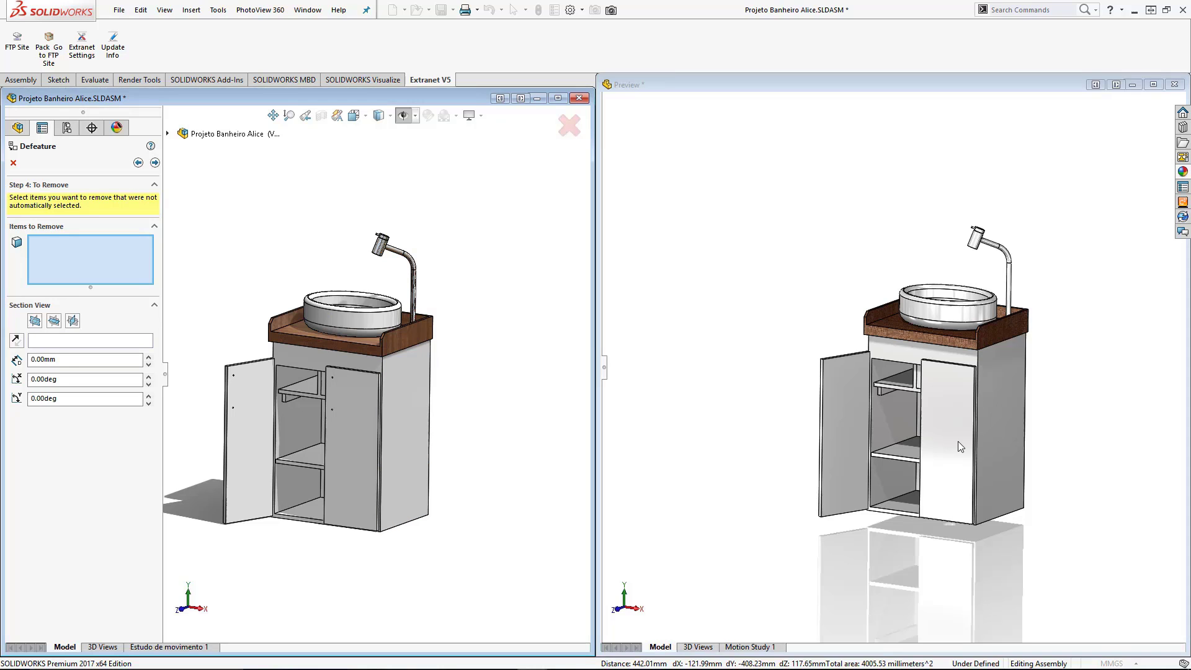
{"action": "scroll", "coordinate": [480, 387], "scroll_direction": "down", "scroll_amount": 3}
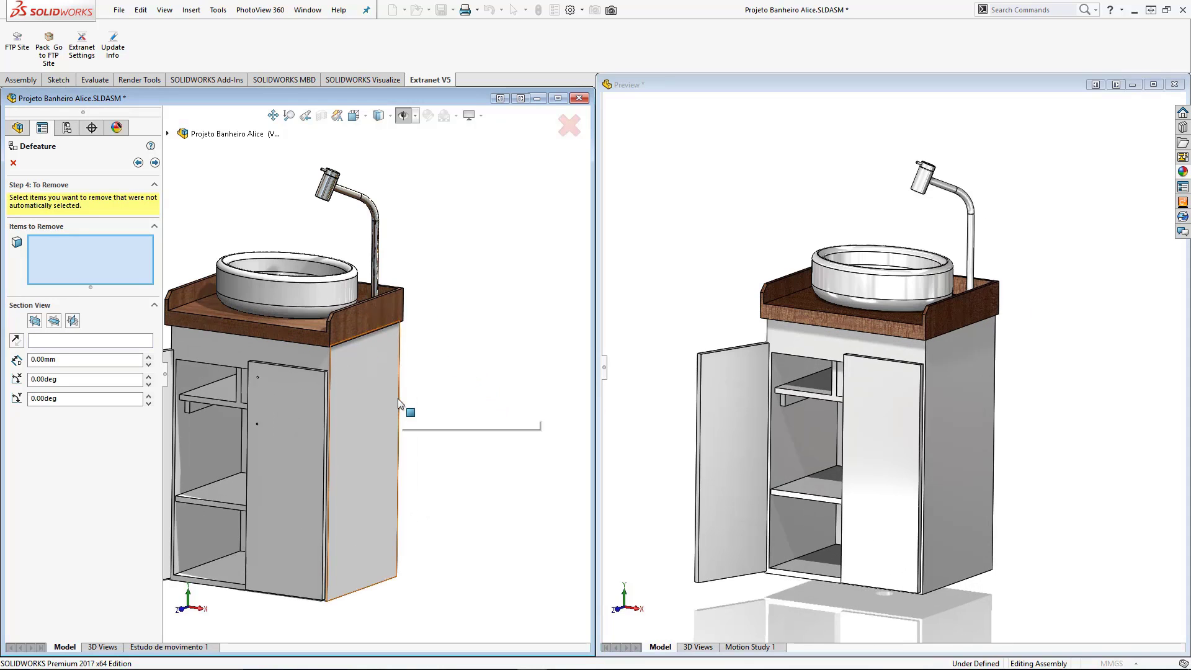
{"action": "mouse_move", "coordinate": [399, 403]}
{"action": "middle_mouse_down"}
{"action": "mouse_move", "coordinate": [346, 300]}
{"action": "mouse_move", "coordinate": [234, 330]}
{"action": "mouse_move", "coordinate": [399, 377]}
{"action": "mouse_move", "coordinate": [438, 420]}
{"action": "mouse_move", "coordinate": [433, 462]}
{"action": "mouse_move", "coordinate": [404, 366]}
{"action": "mouse_move", "coordinate": [426, 385]}
{"action": "mouse_move", "coordinate": [407, 385]}
{"action": "middle_mouse_up"}
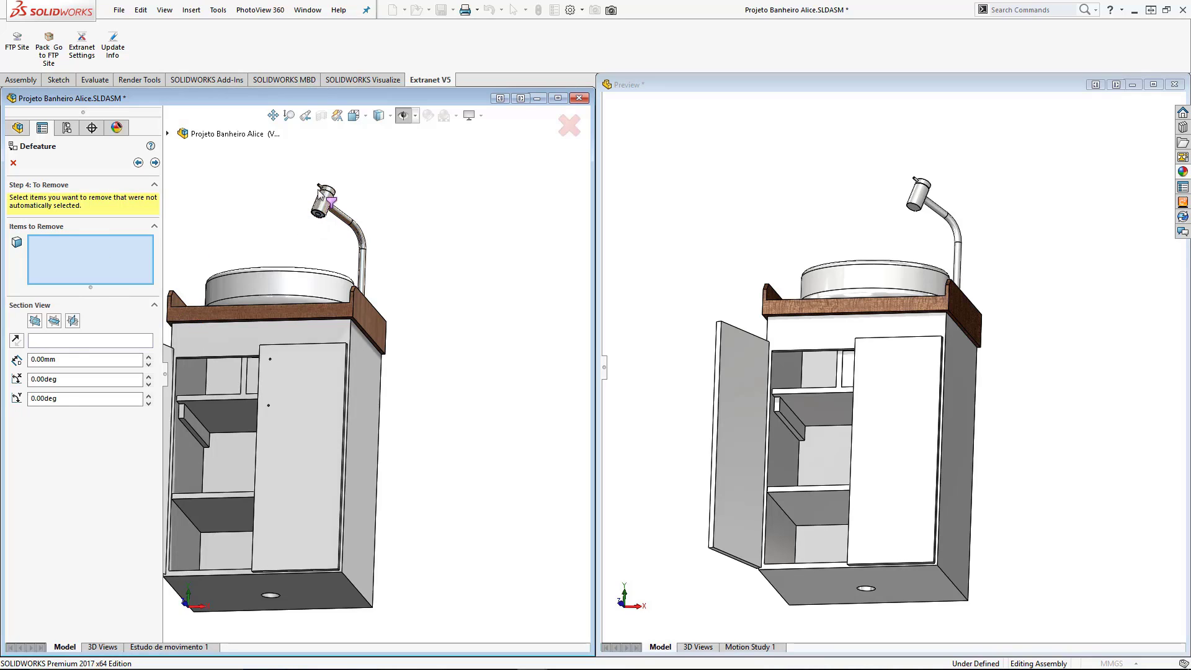
{"action": "scroll", "coordinate": [323, 189], "scroll_direction": "down", "scroll_amount": 6}
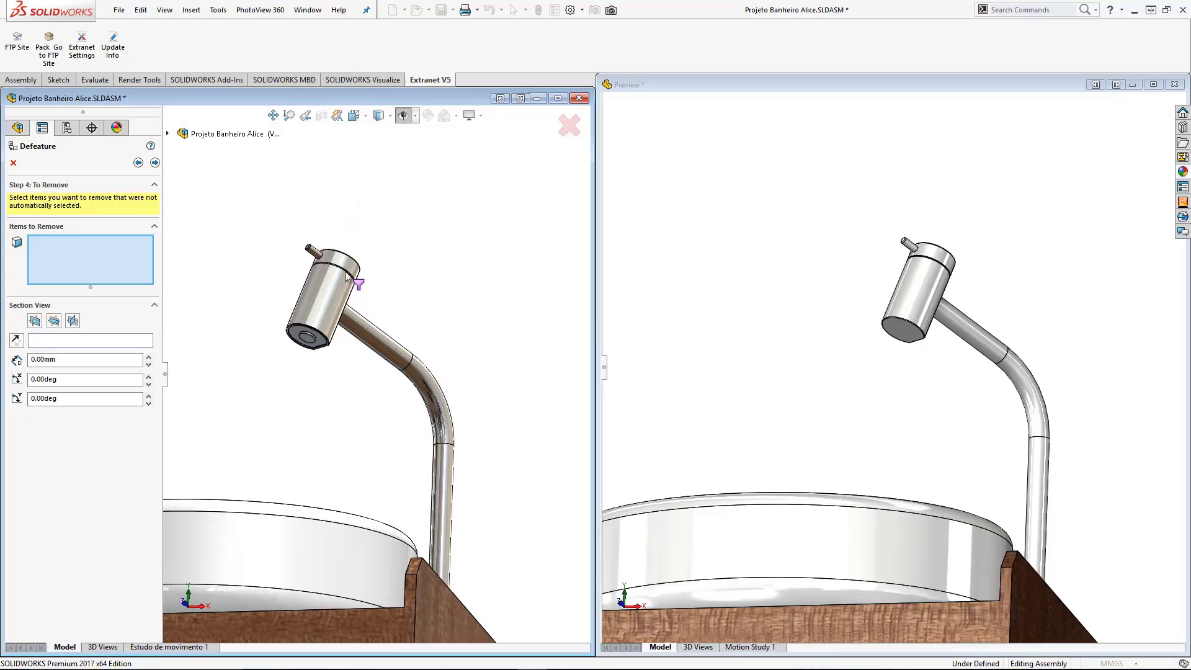
- Add the faucet head's small pin and end features to Items to Remove
{"action": "left_click", "coordinate": [332, 271]}
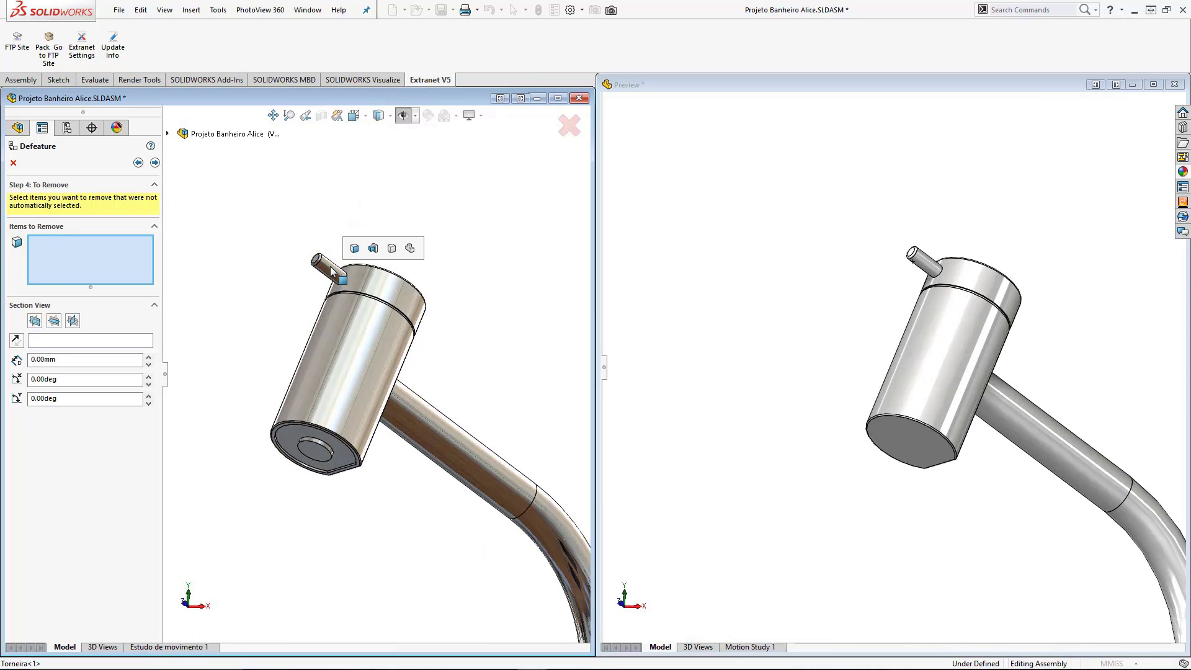
{"action": "left_click", "coordinate": [373, 249]}
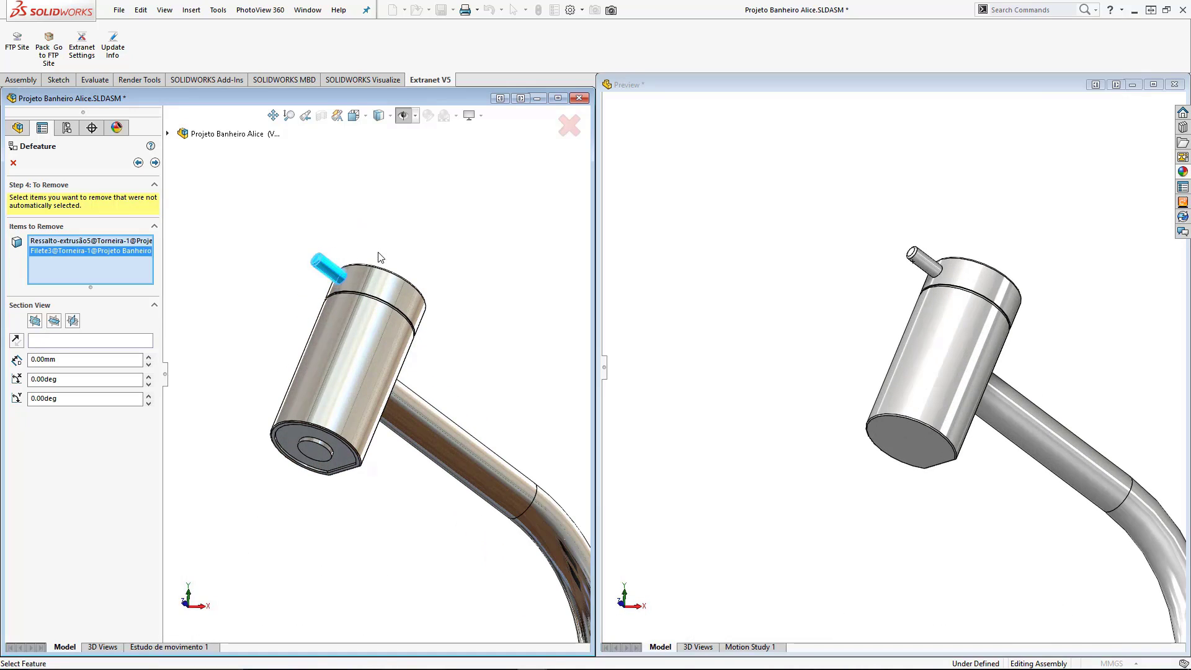
{"action": "left_click", "coordinate": [329, 443]}
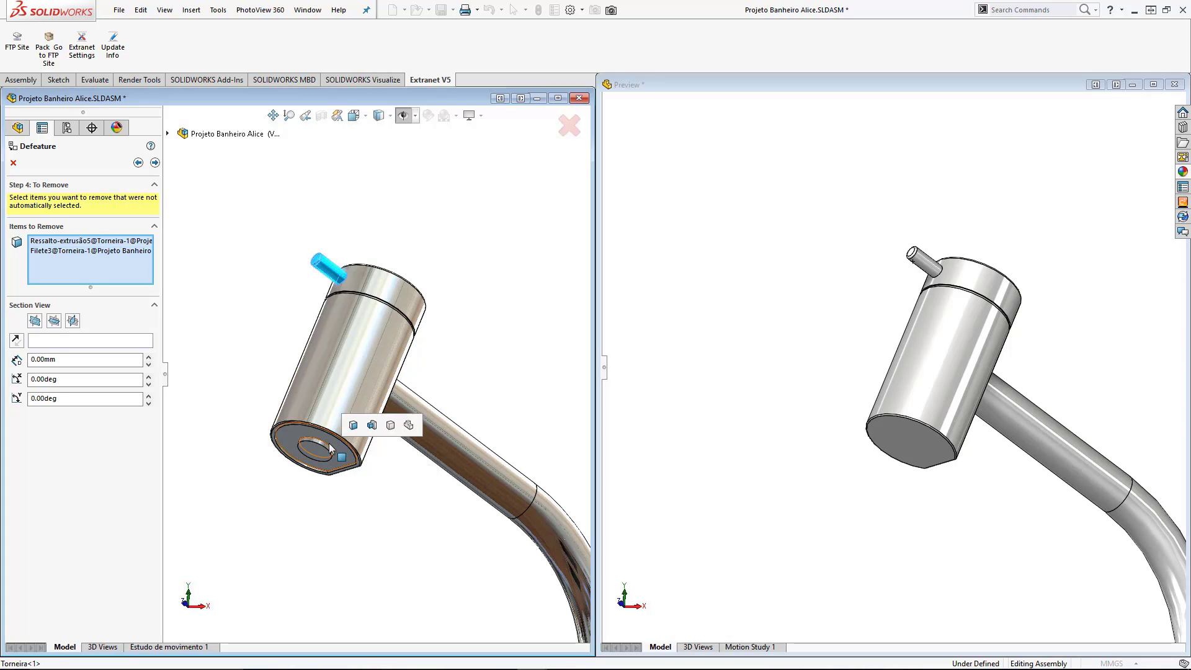
{"action": "left_click", "coordinate": [372, 428]}
- Add the lower cabinet shelf to the removal list and run the feature removal
{"action": "scroll", "coordinate": [358, 413], "scroll_direction": "up", "scroll_amount": 2}
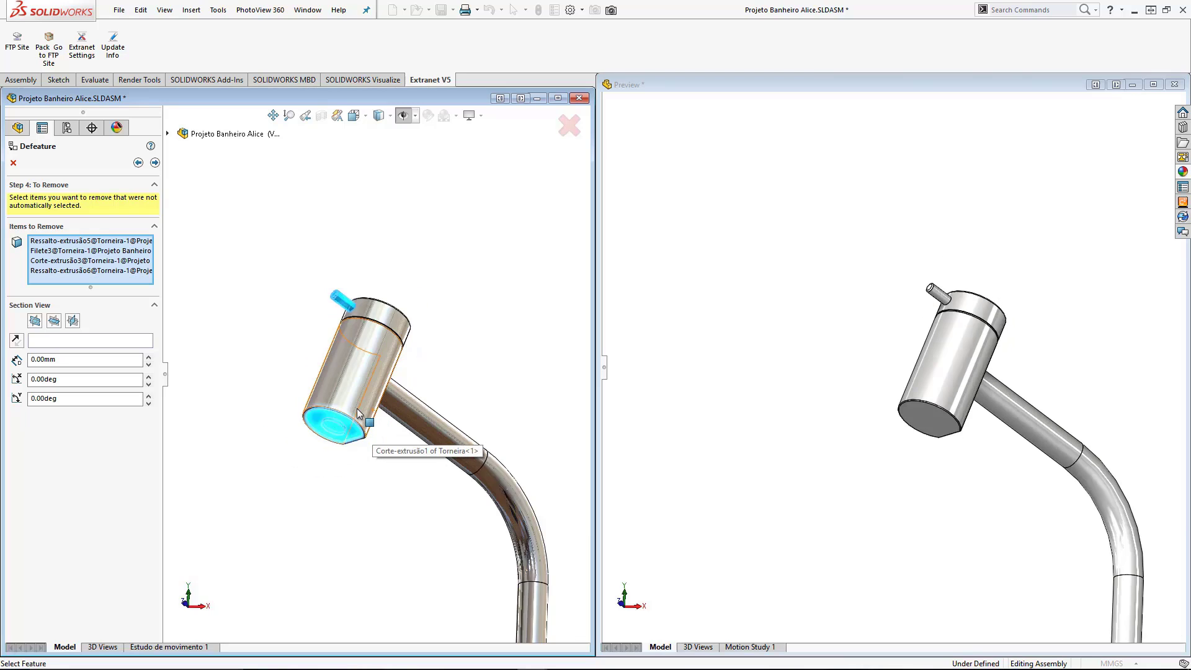
{"action": "scroll", "coordinate": [358, 412], "scroll_direction": "up", "scroll_amount": 3}
{"action": "scroll", "coordinate": [291, 560], "scroll_direction": "down", "scroll_amount": 2}
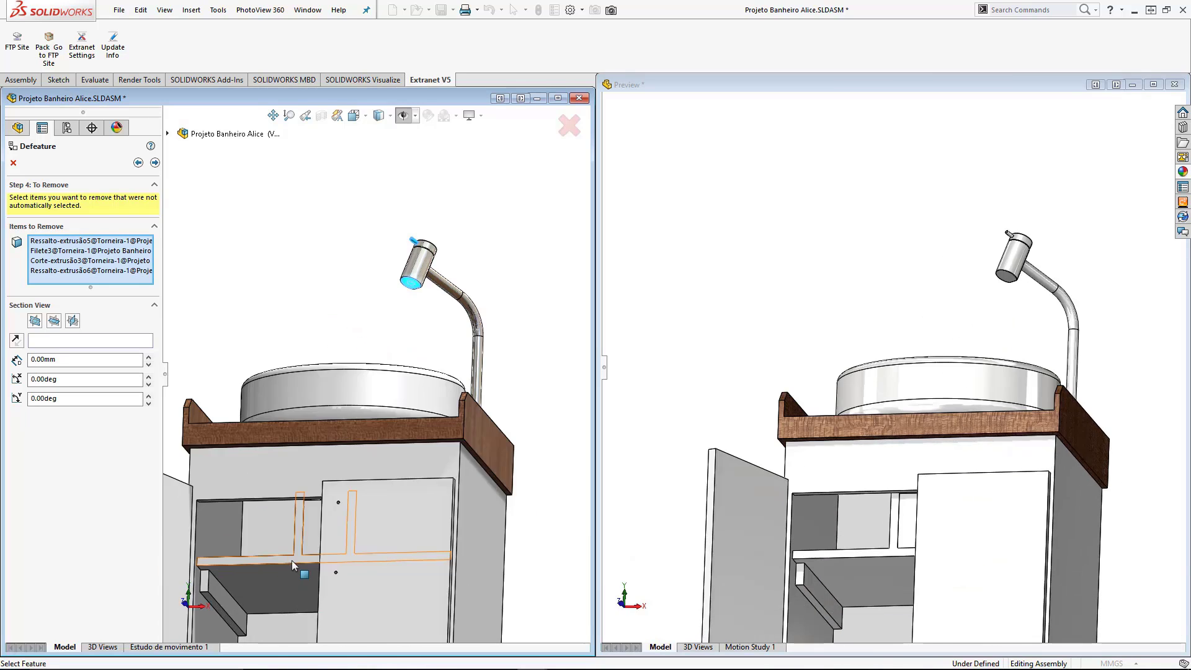
{"action": "scroll", "coordinate": [291, 560], "scroll_direction": "down", "scroll_amount": 2}
{"action": "left_click", "coordinate": [290, 561]}
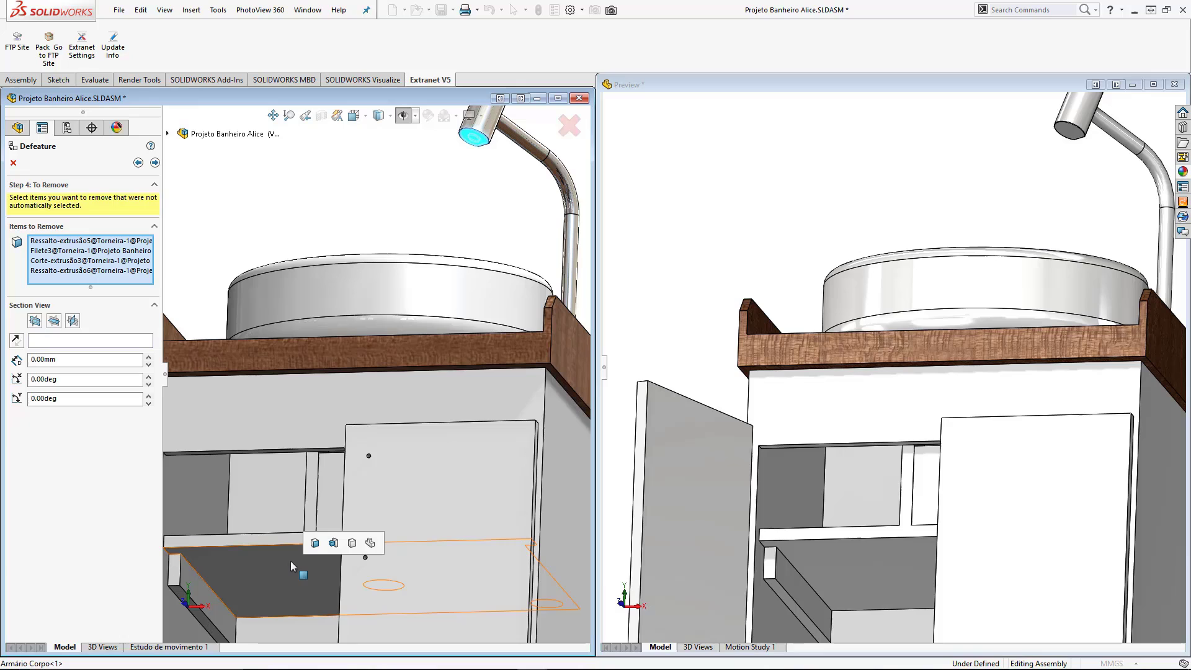
{"action": "left_click", "coordinate": [334, 544]}
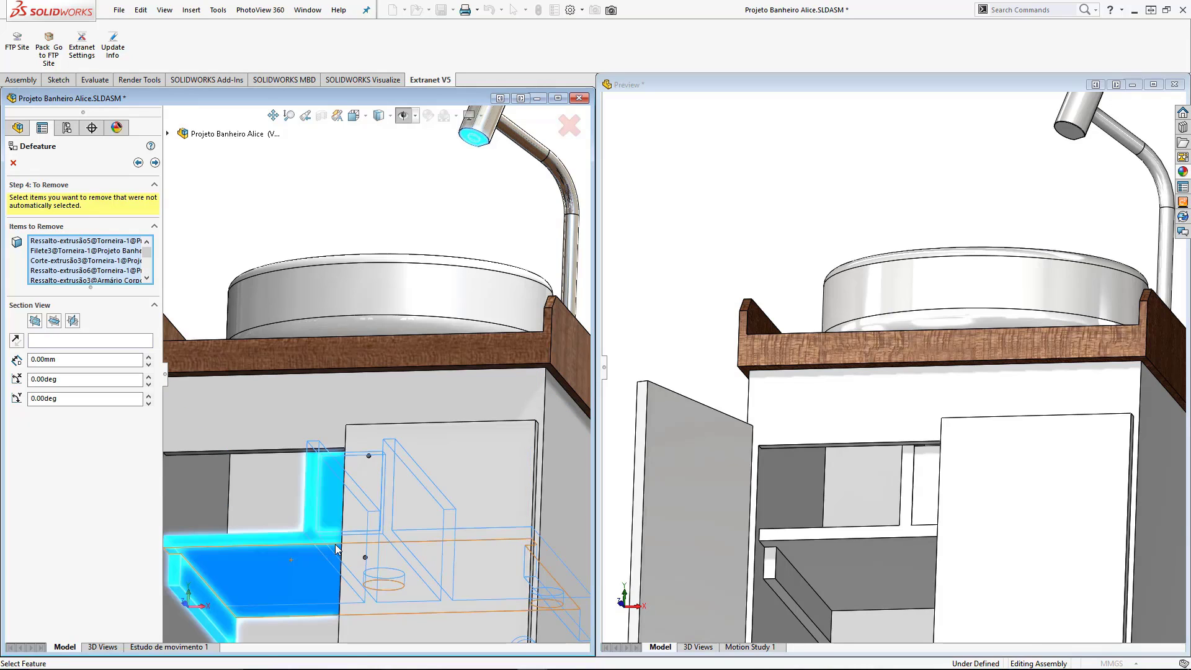
{"action": "scroll", "coordinate": [252, 242], "scroll_direction": "up", "scroll_amount": 3}
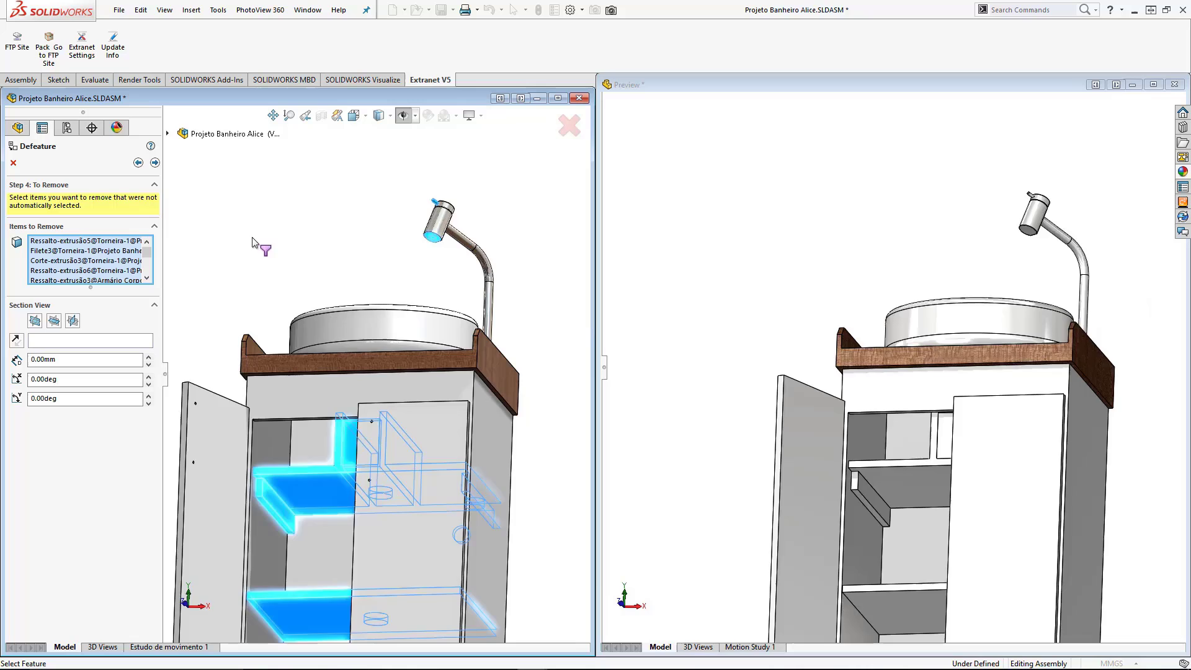
{"action": "scroll", "coordinate": [285, 255], "scroll_direction": "up", "scroll_amount": 2}
{"action": "middle_click_drag", "start_coordinate": [284, 255], "coordinate": [363, 490]}
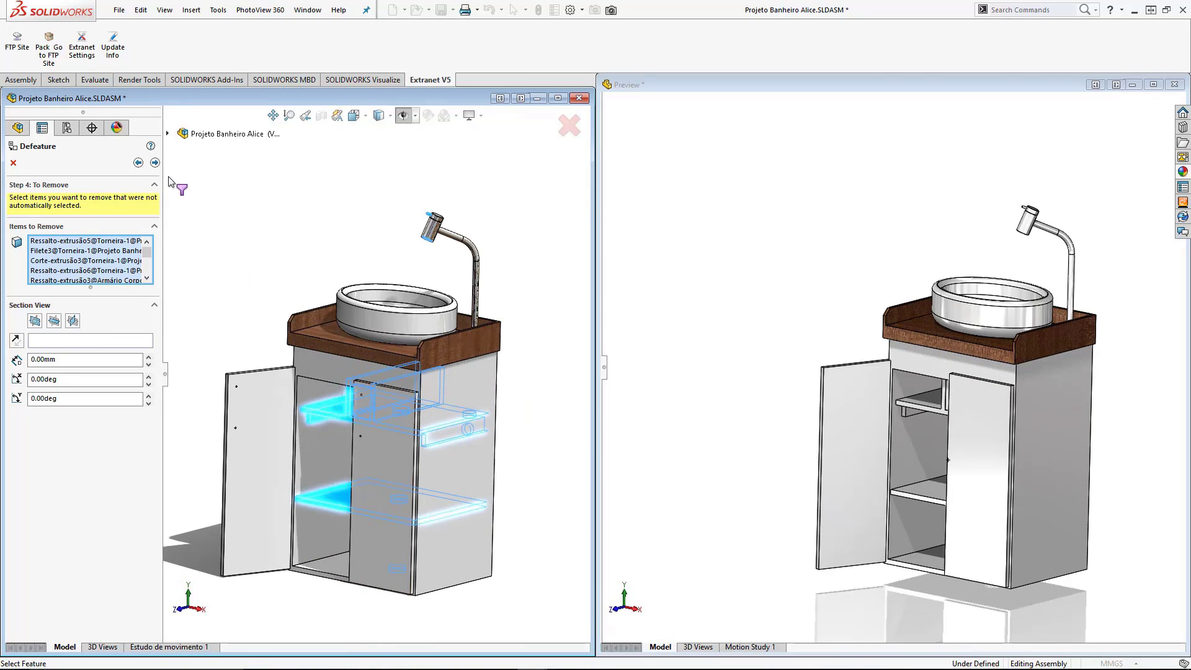
{"action": "left_click", "coordinate": [155, 163]}
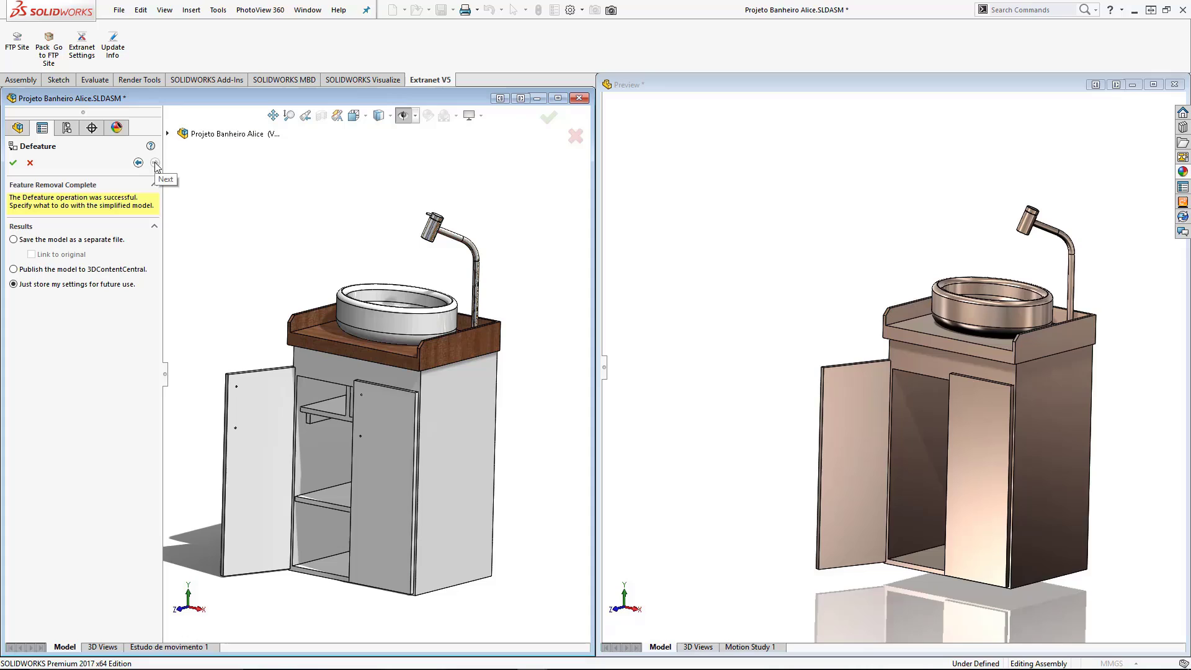
- Keep the simplified vanity as a separate part file named 'new sink unit'
{"action": "middle_click_drag", "start_coordinate": [486, 399], "coordinate": [528, 406]}
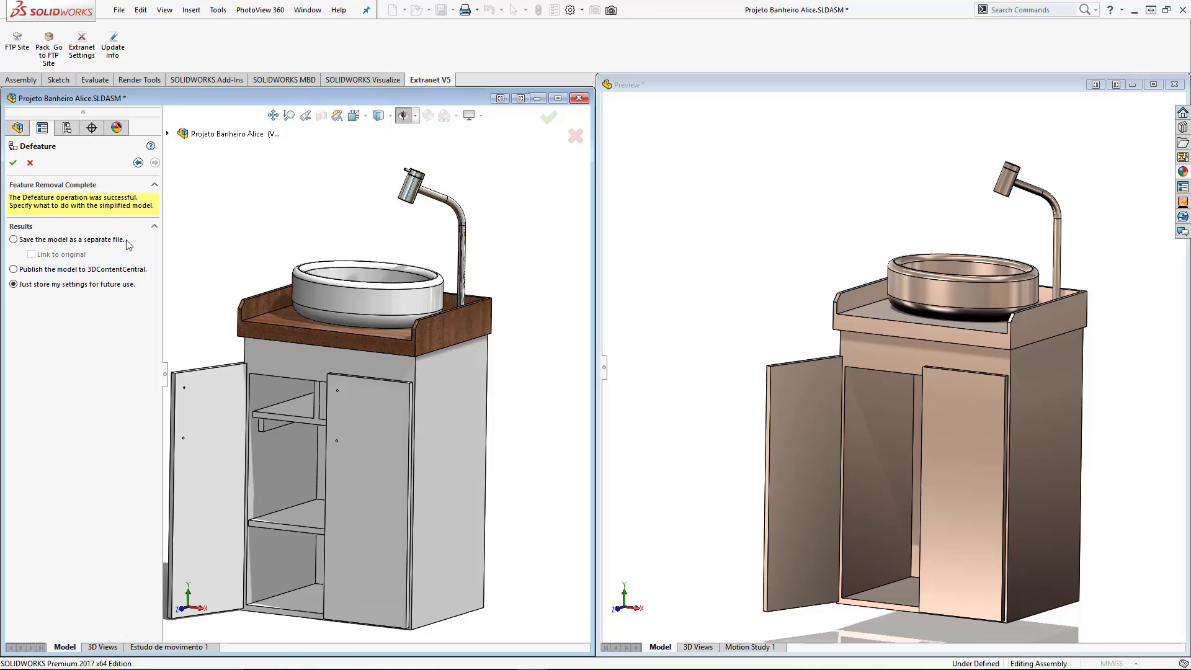
{"action": "left_click", "coordinate": [77, 242]}
{"action": "left_click", "coordinate": [13, 163]}
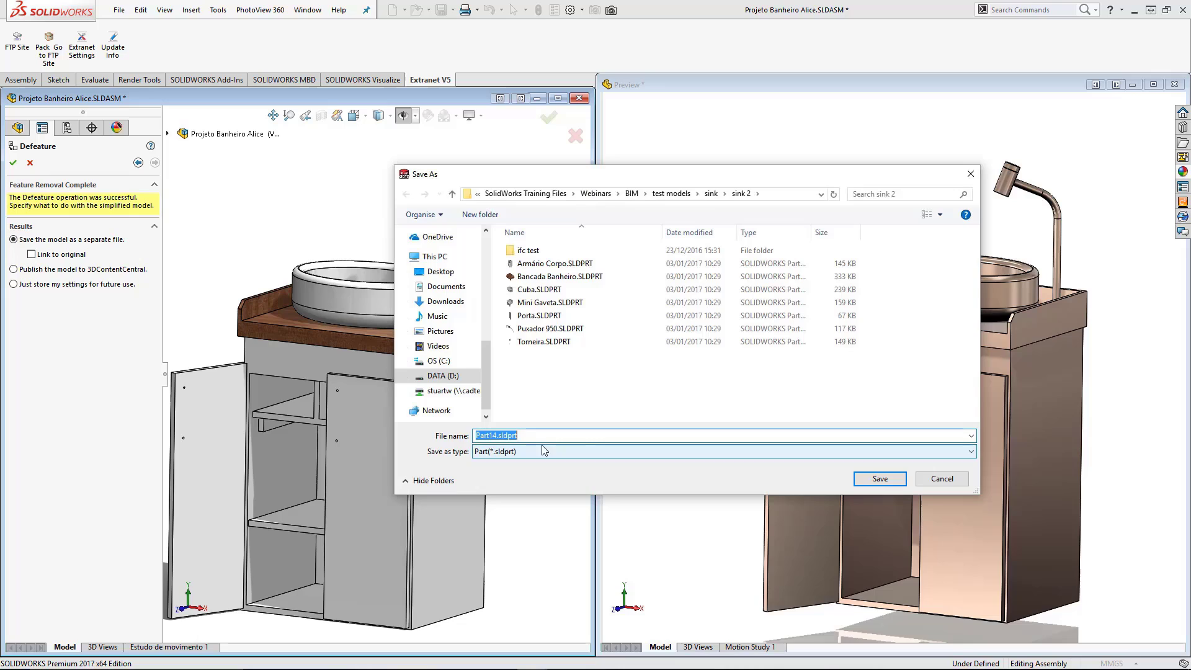
{"action": "type", "text": "n"}
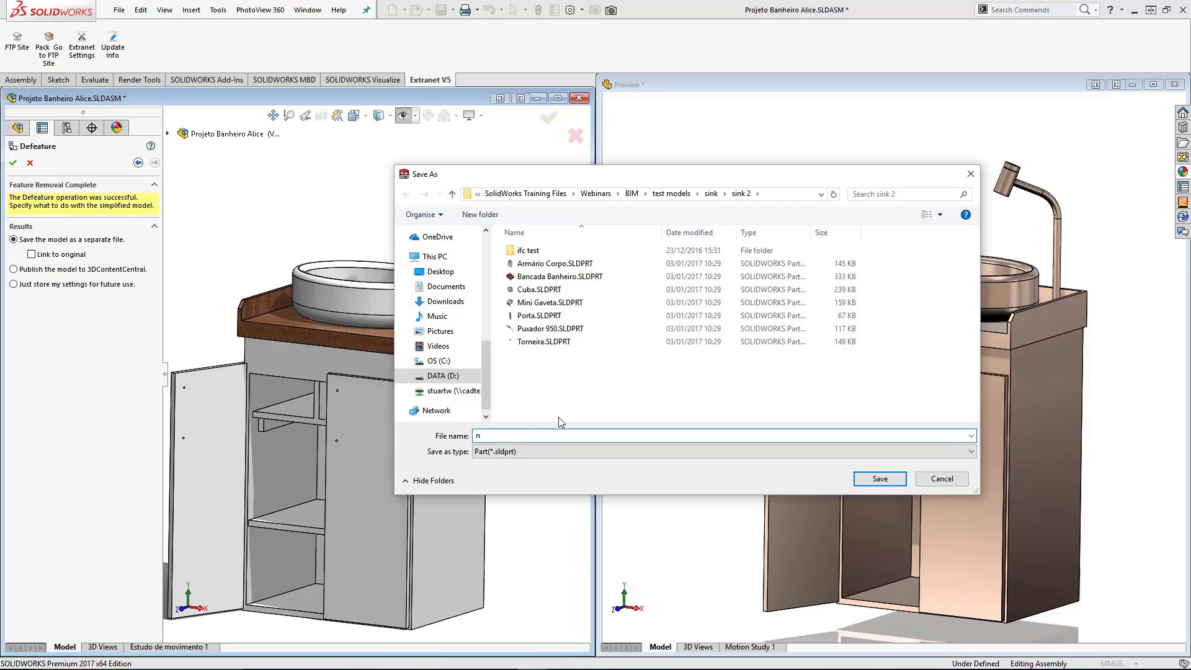
{"action": "type", "text": "ew sink unit"}
{"action": "key", "text": "Return"}
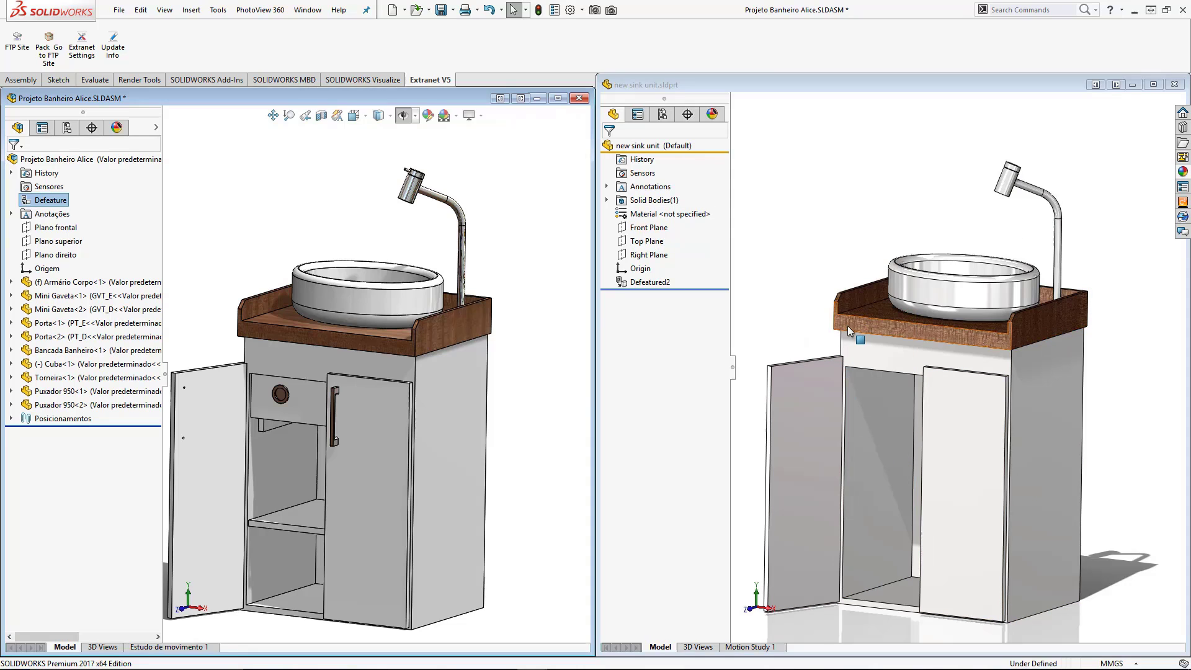
- Maximize the new sink unit part window and inspect the model
{"action": "left_click", "coordinate": [1155, 87]}
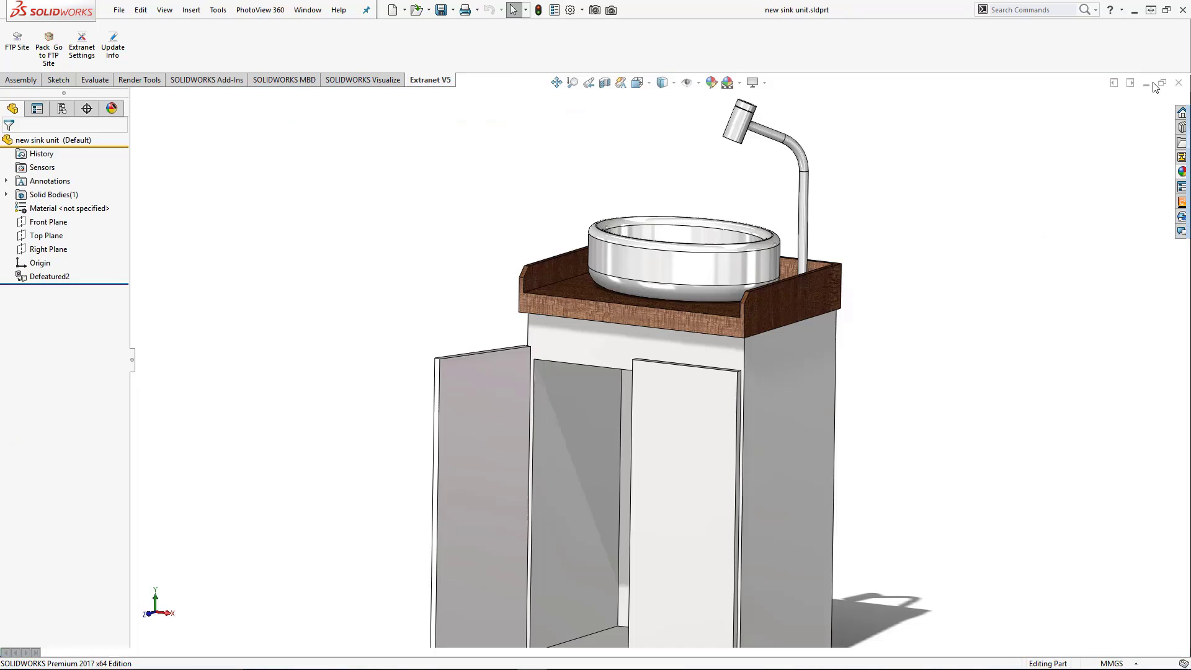
{"action": "scroll", "coordinate": [885, 321], "scroll_direction": "up", "scroll_amount": 3}
{"action": "scroll", "coordinate": [670, 381], "scroll_direction": "down", "scroll_amount": 2}
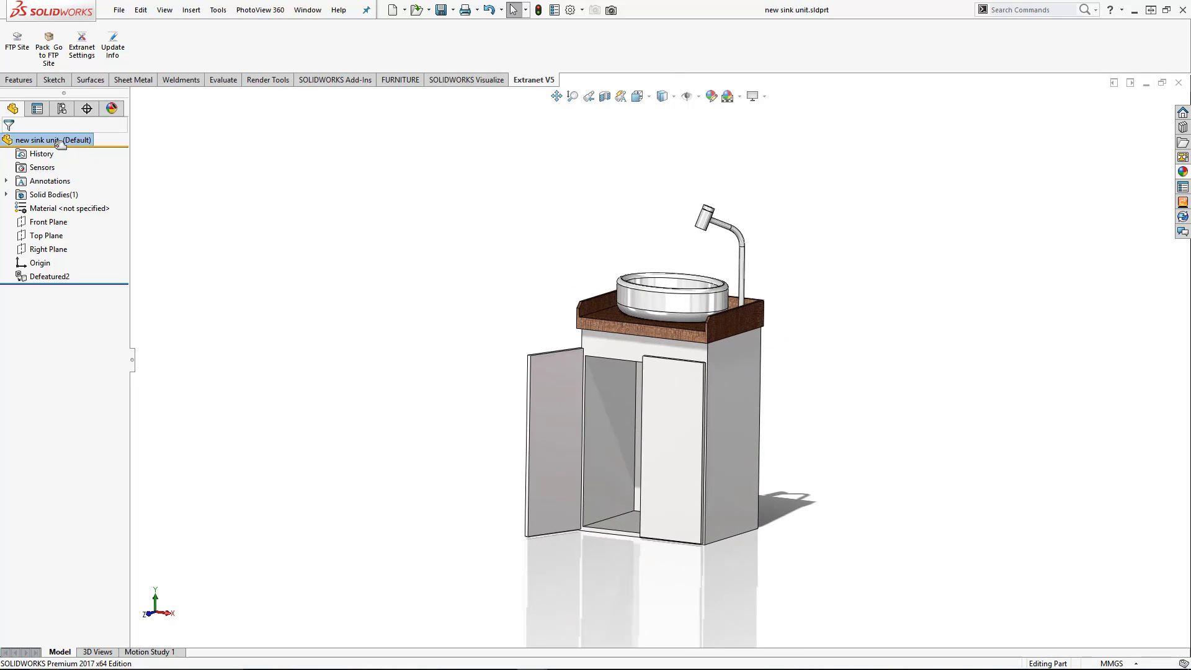
{"action": "left_click", "coordinate": [19, 141]}
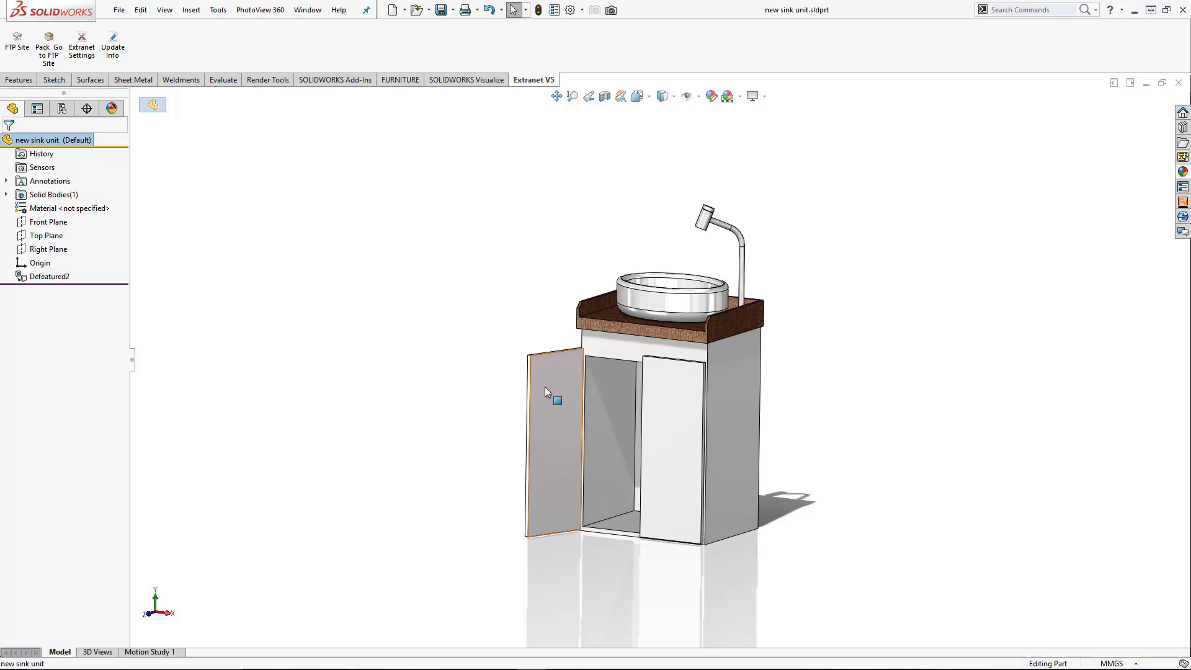
{"action": "middle_click_drag", "start_coordinate": [545, 385], "coordinate": [471, 334]}
{"action": "left_click", "coordinate": [407, 261]}
- Save the part as IFC 2x3 in the ifc test folder named 'sink unit 2.IFC'
{"action": "left_click", "coordinate": [122, 16]}
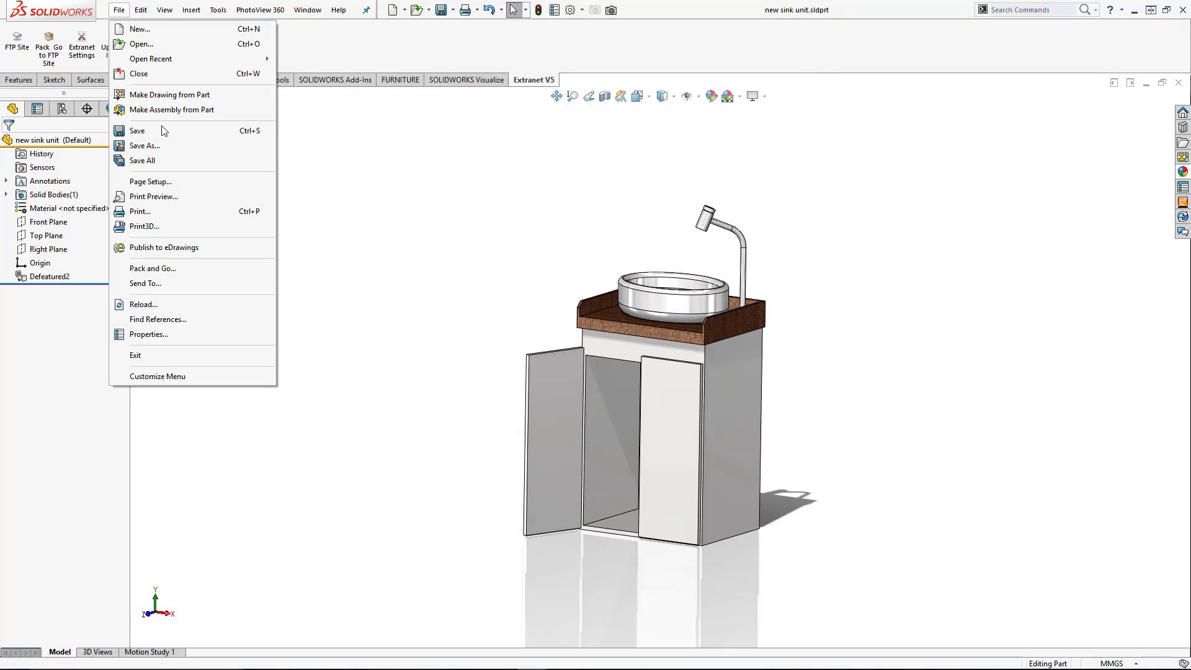
{"action": "left_click", "coordinate": [166, 147]}
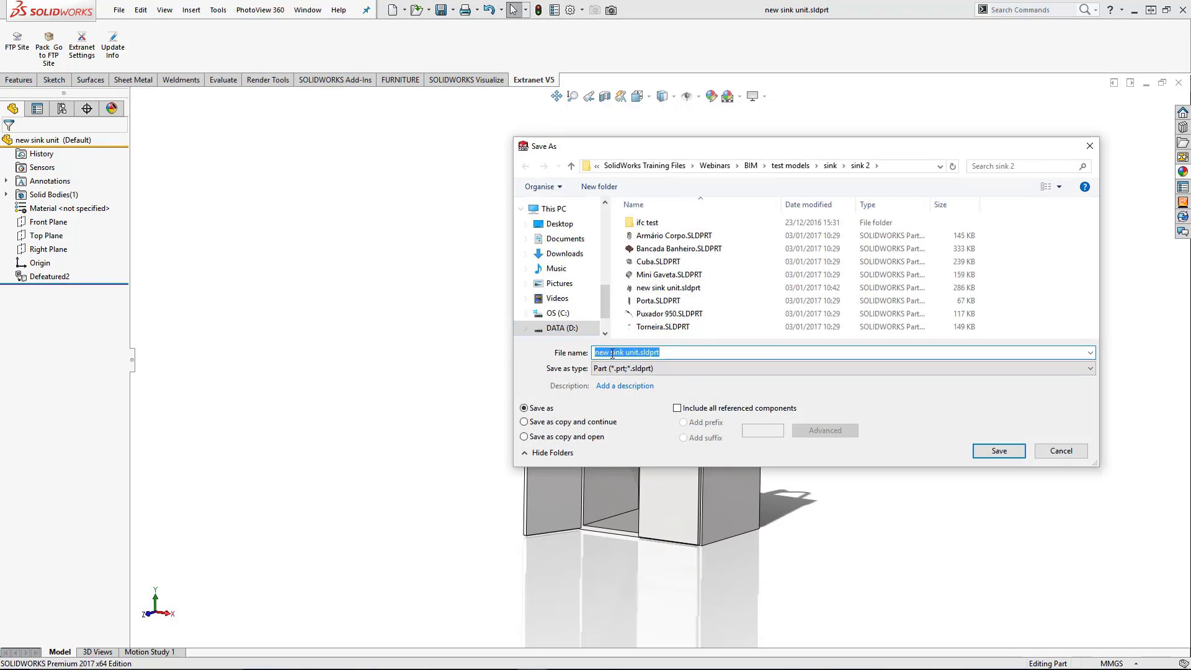
{"action": "left_click", "coordinate": [632, 367]}
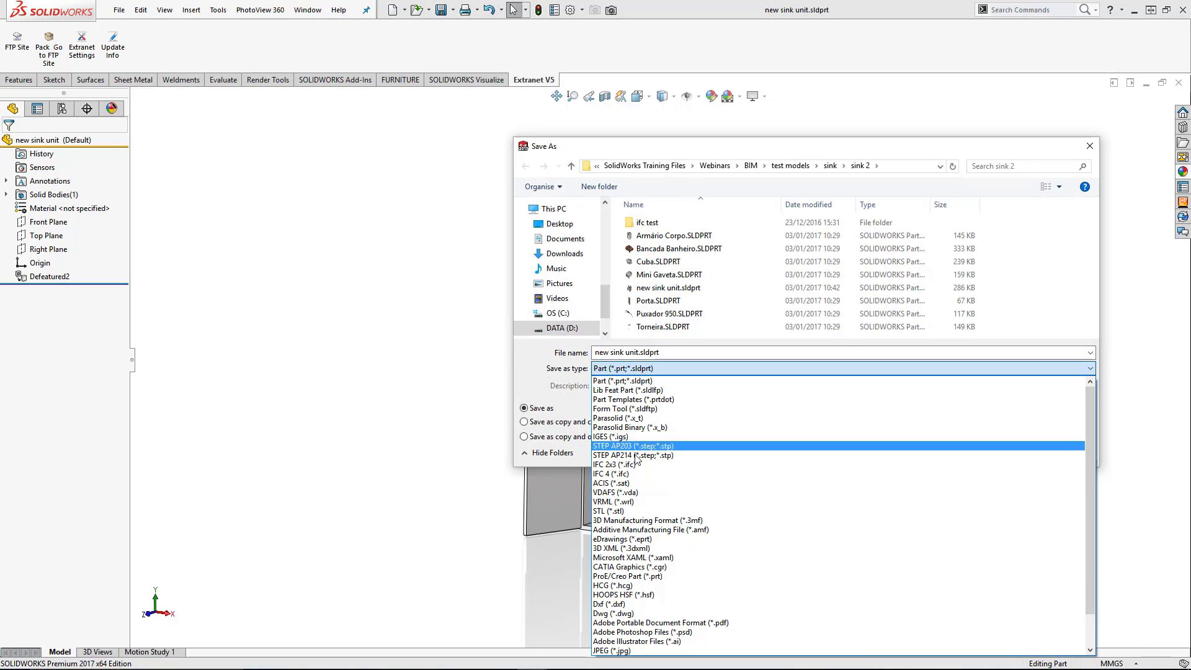
{"action": "left_click", "coordinate": [637, 465]}
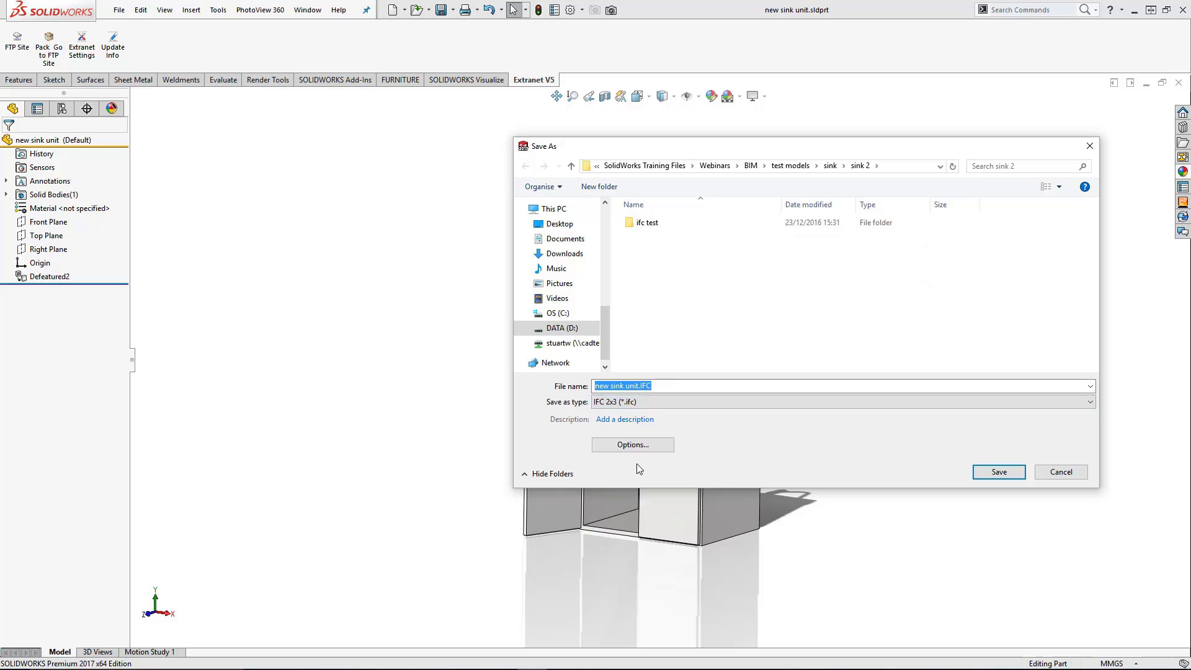
{"action": "double_click", "coordinate": [632, 226]}
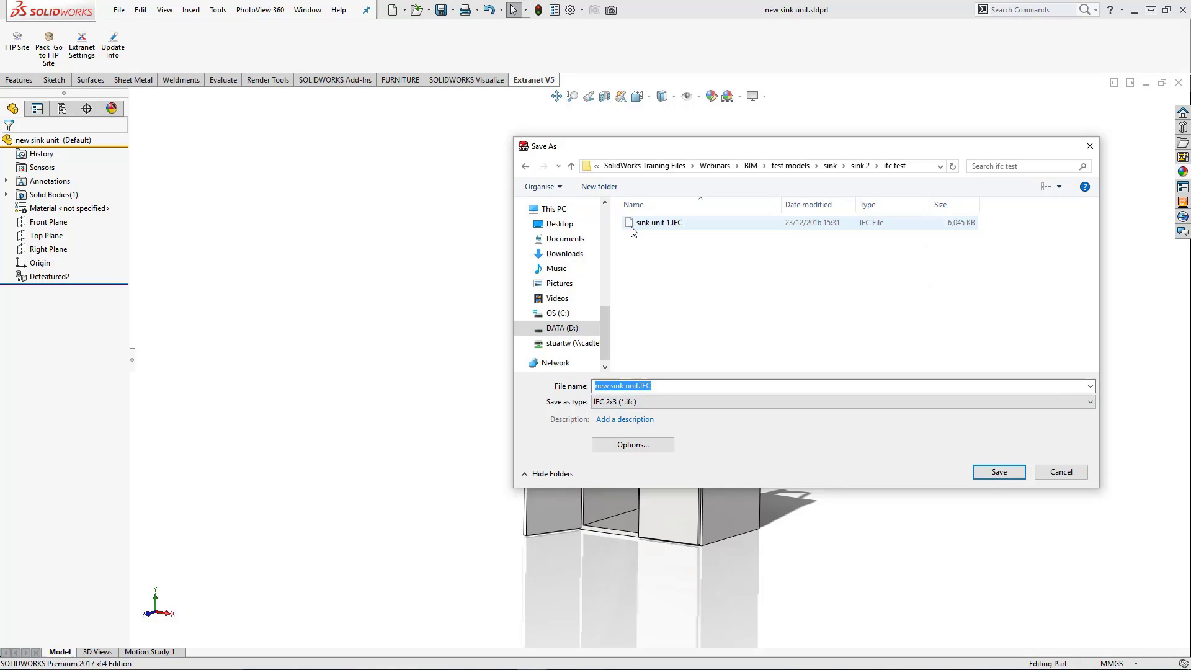
{"action": "left_click", "coordinate": [636, 225]}
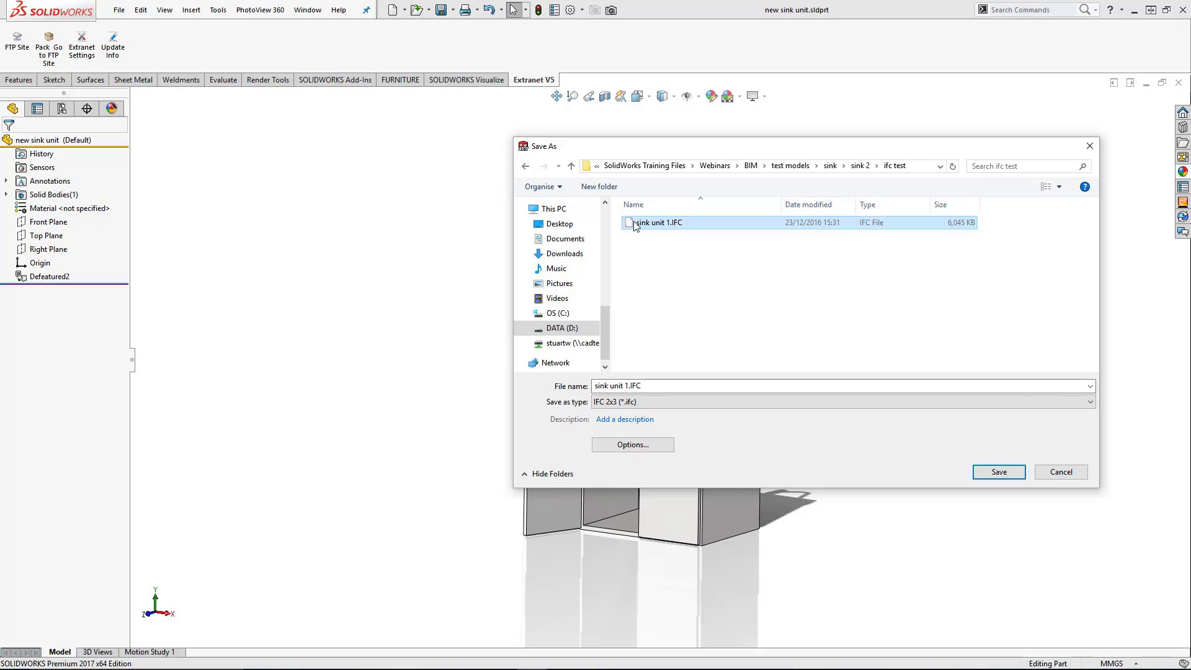
{"action": "left_click", "coordinate": [626, 387]}
{"action": "left_click", "coordinate": [628, 388]}
{"action": "key", "text": "BackSpace"}
{"action": "type", "text": "2"}
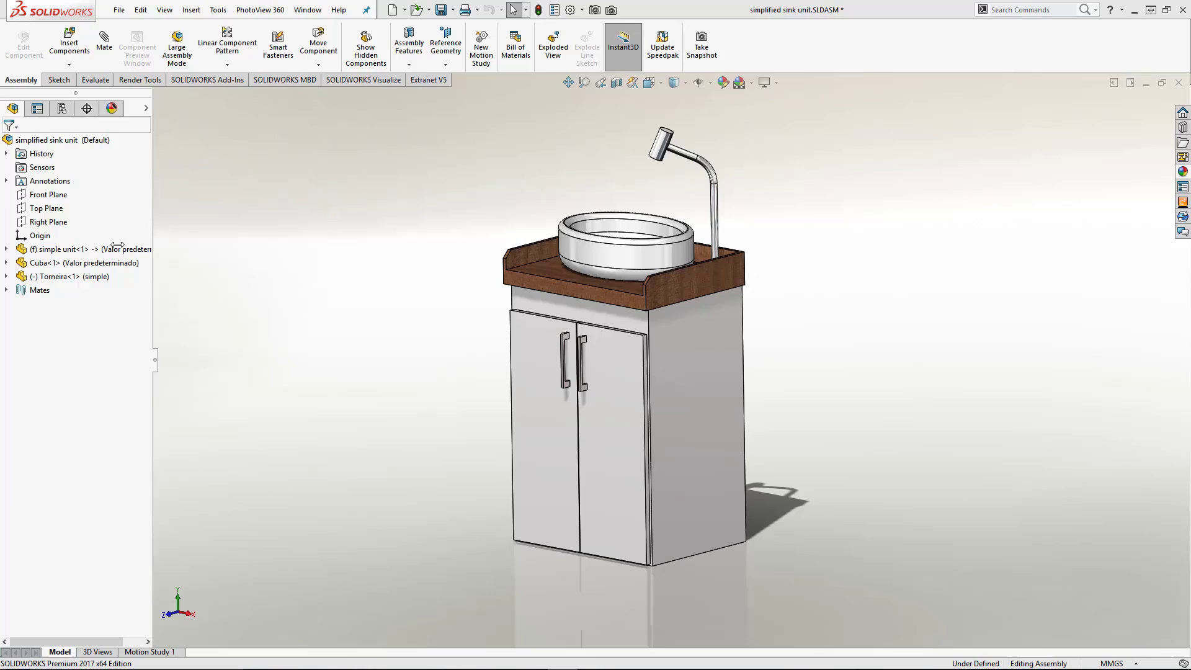
{"action": "left_click", "coordinate": [690, 364]}
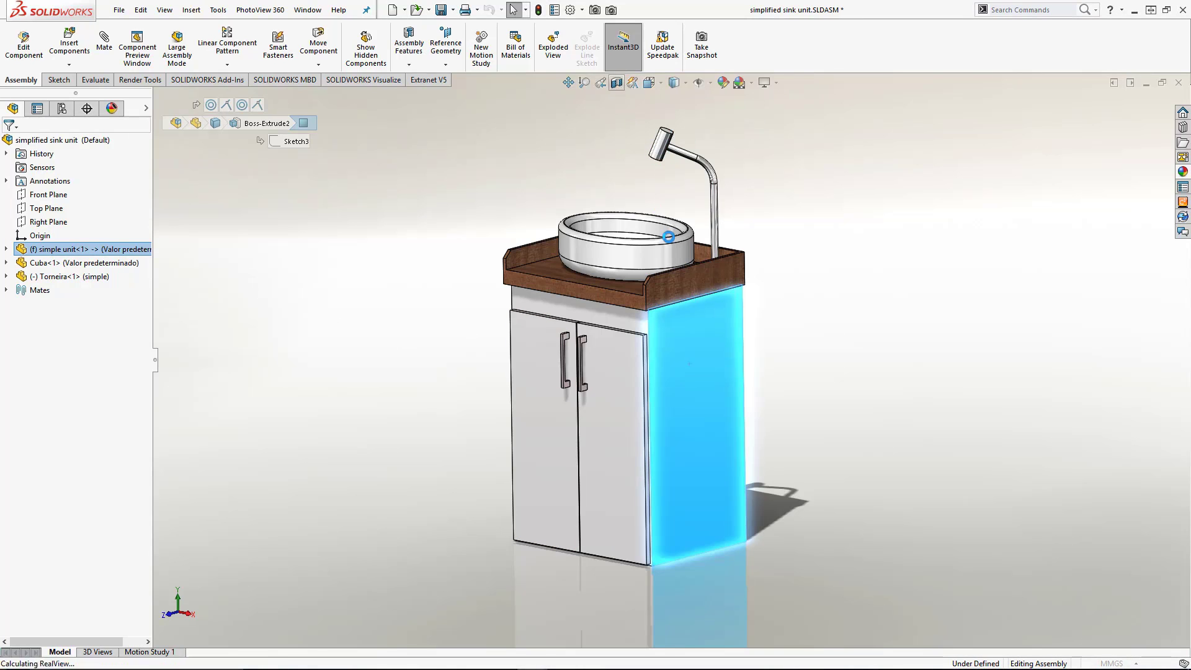
{"action": "left_click", "coordinate": [658, 83]}
{"action": "mouse_move", "coordinate": [742, 364]}
{"action": "left_mouse_down"}
{"action": "mouse_move", "coordinate": [637, 351]}
{"action": "mouse_move", "coordinate": [741, 374]}
{"action": "left_mouse_up"}
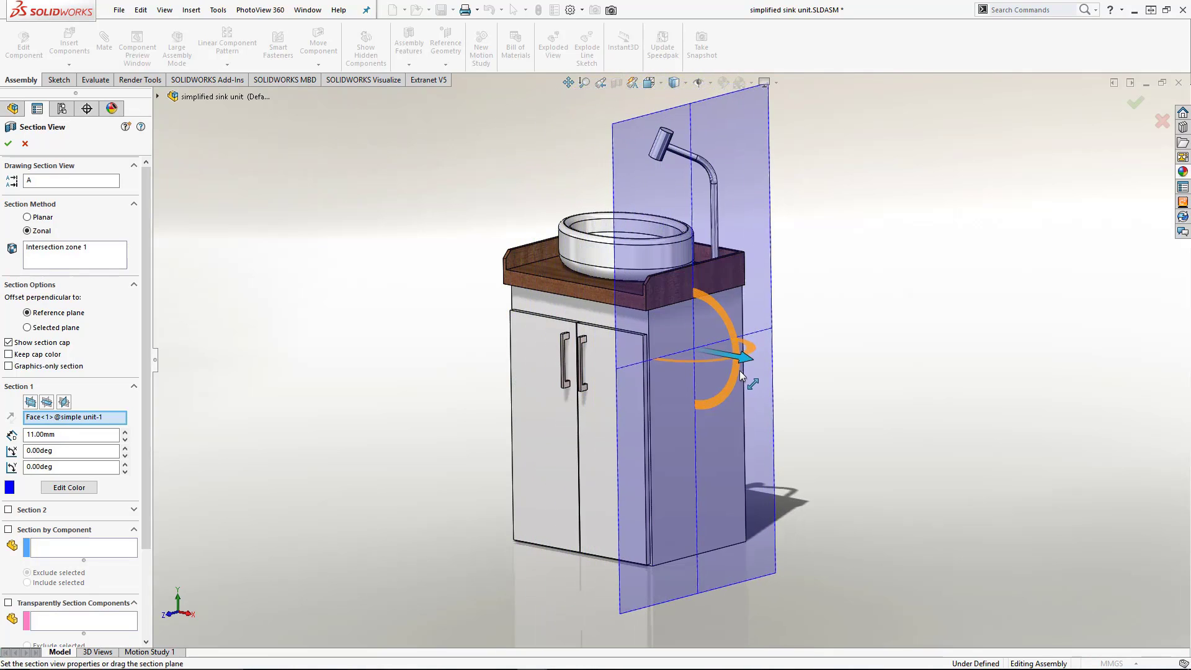
{"action": "left_click", "coordinate": [25, 143]}
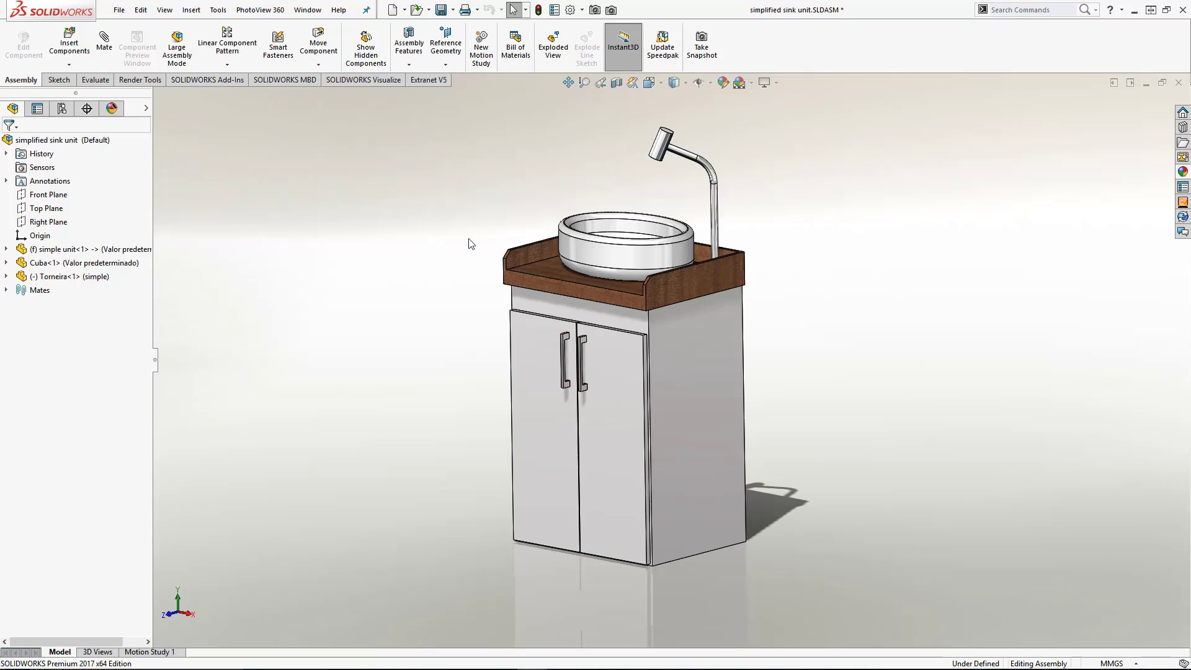
- Start a Save As of the assembly with IFC 2x3 format in the ifc test folder
{"action": "left_click", "coordinate": [119, 10]}
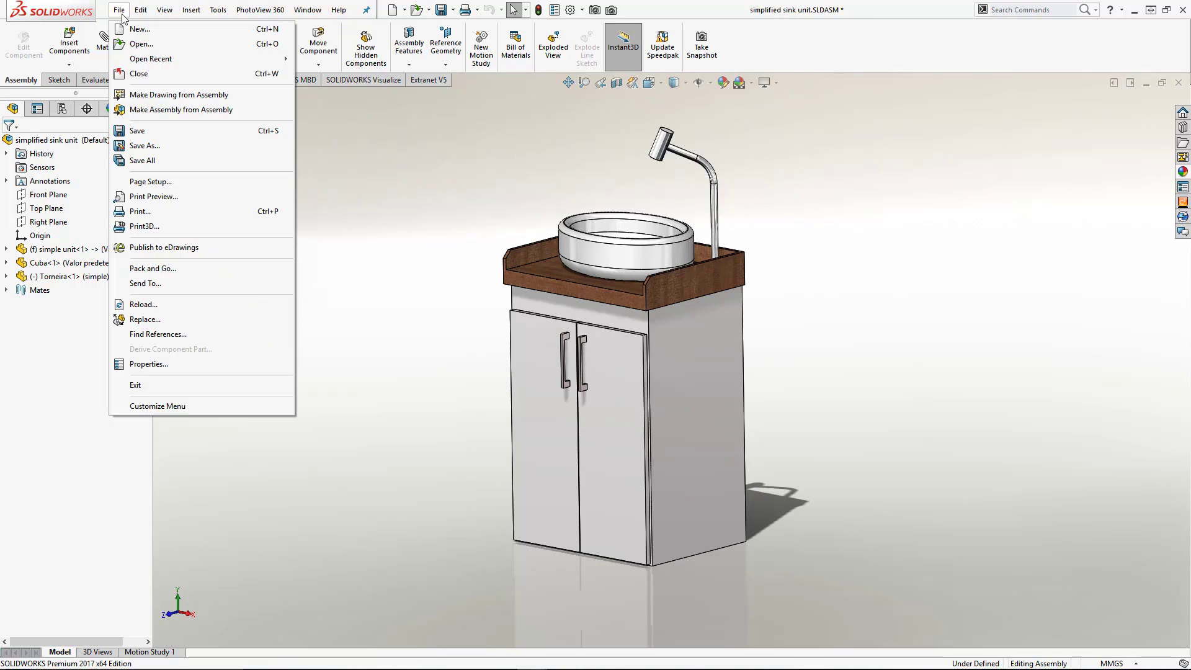
{"action": "left_click", "coordinate": [170, 146]}
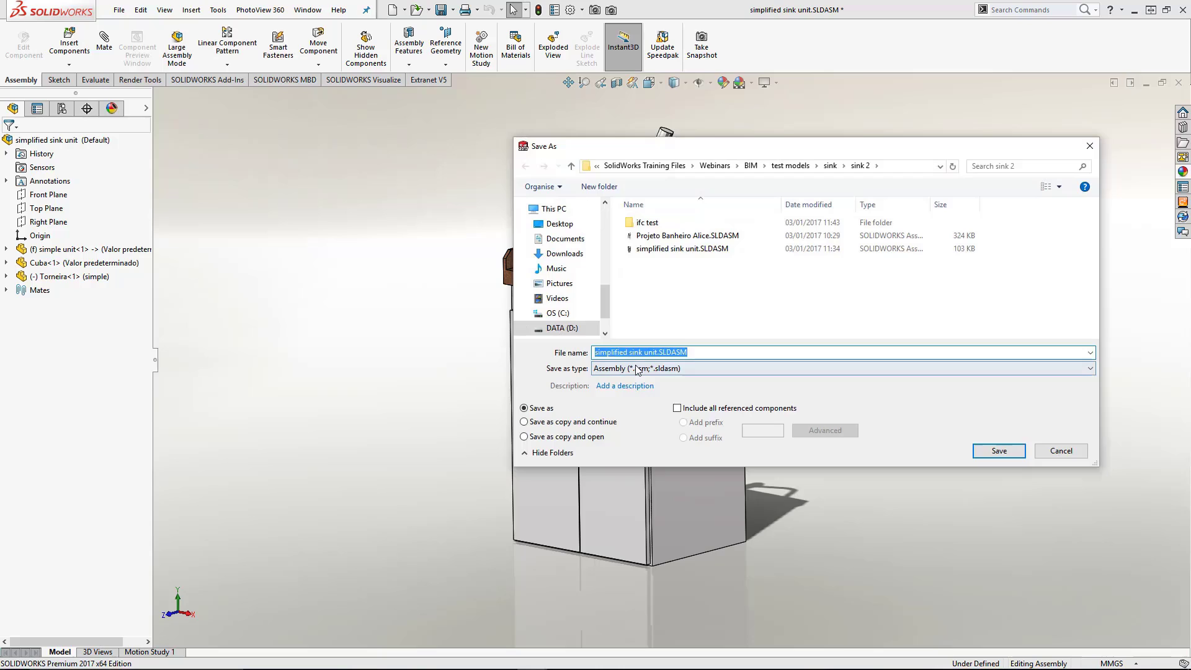
{"action": "left_click", "coordinate": [637, 368]}
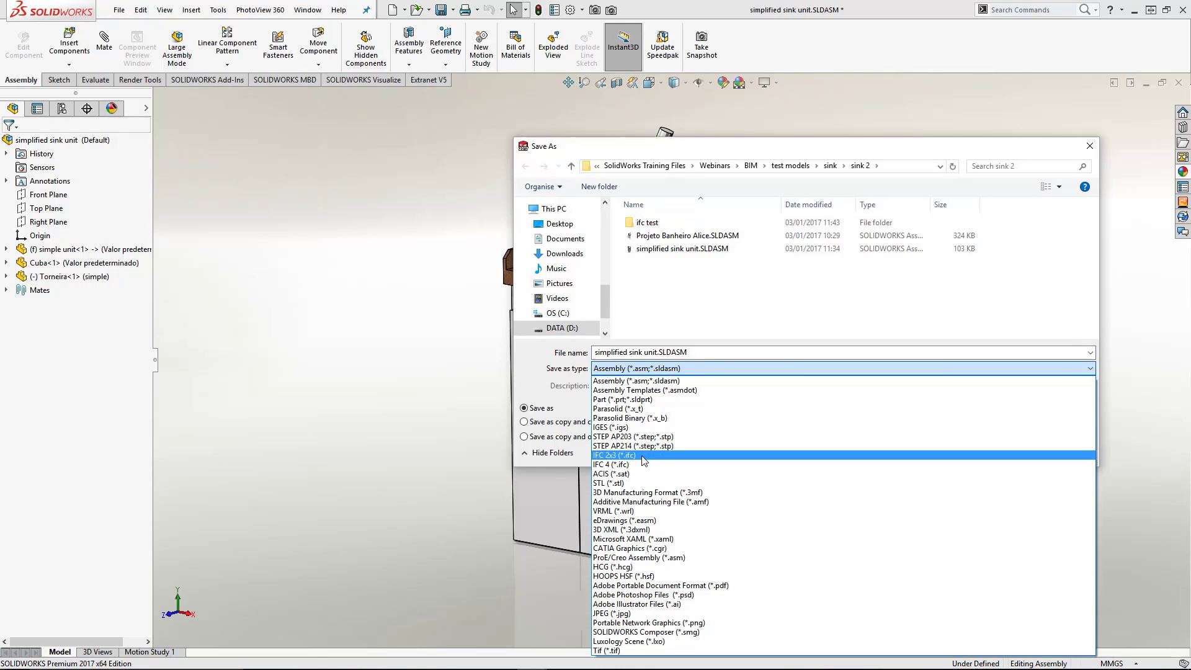
{"action": "left_click", "coordinate": [644, 455]}
{"action": "double_click", "coordinate": [645, 224]}
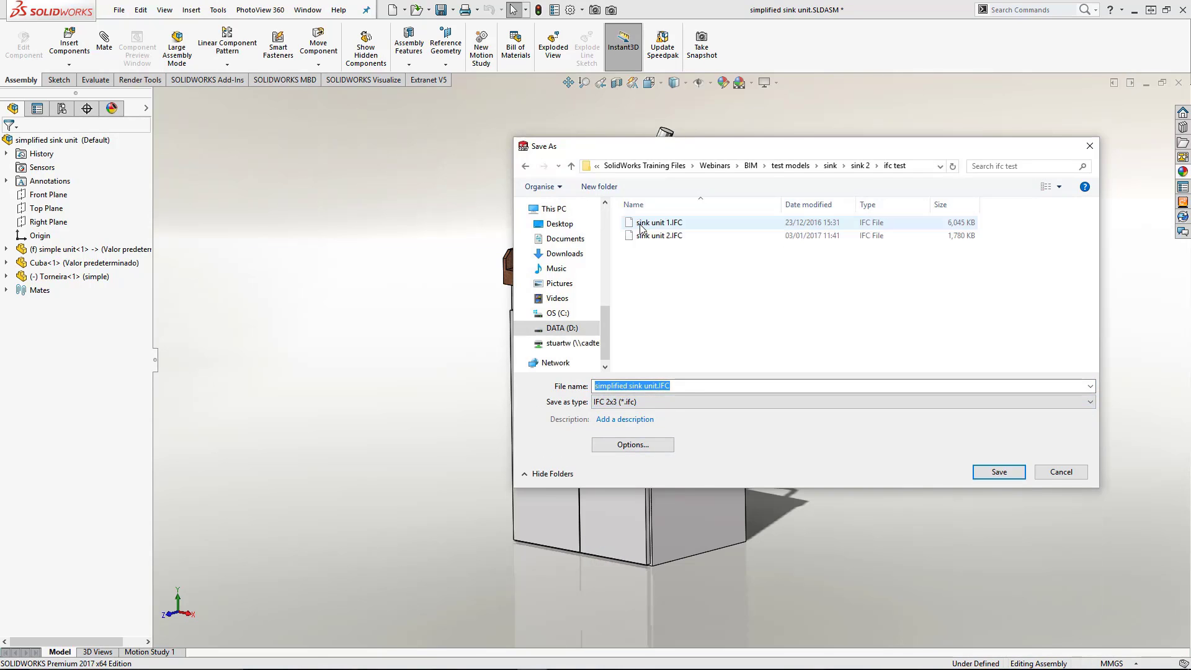
- Save the export as 'sink unit 3.IFC' and check its 3,722 KB size
{"action": "left_click", "coordinate": [645, 236]}
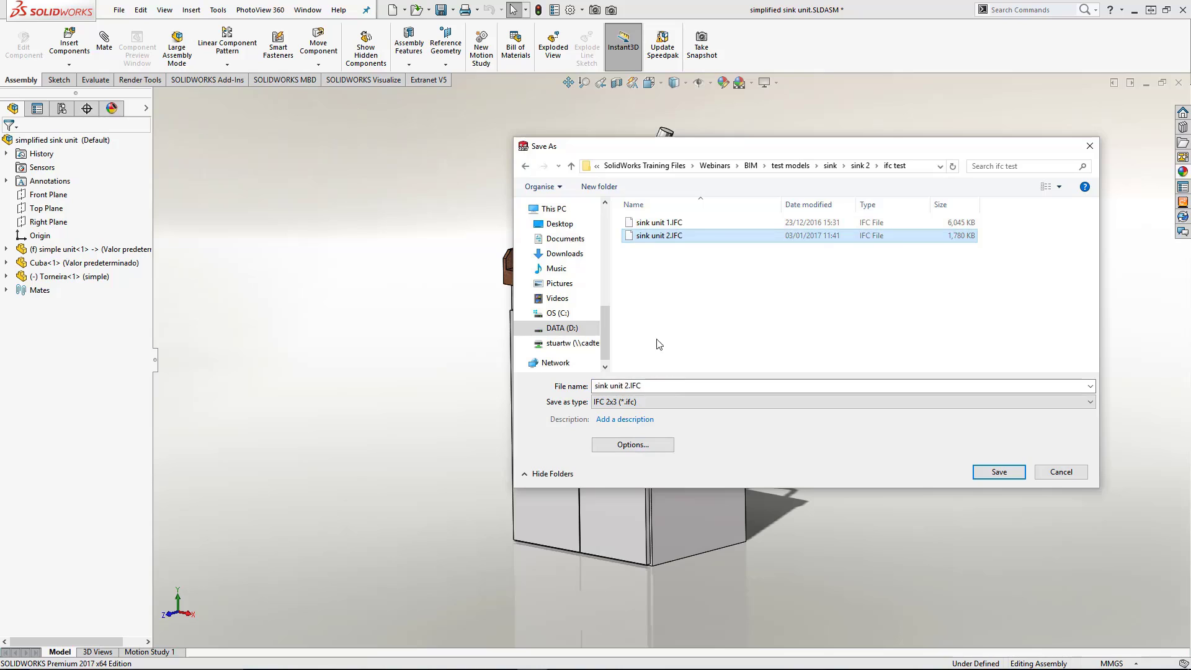
{"action": "left_click", "coordinate": [628, 386]}
{"action": "left_click", "coordinate": [629, 386]}
{"action": "key", "text": "BackSpace"}
{"action": "type", "text": "3"}
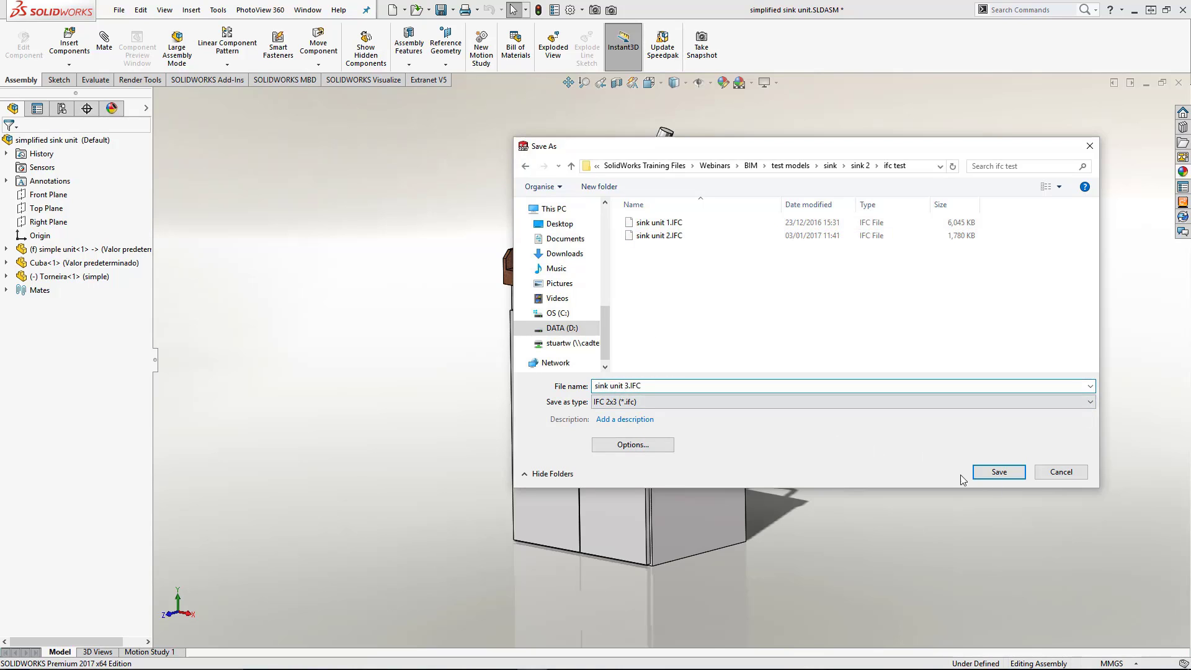
{"action": "left_click", "coordinate": [999, 470]}
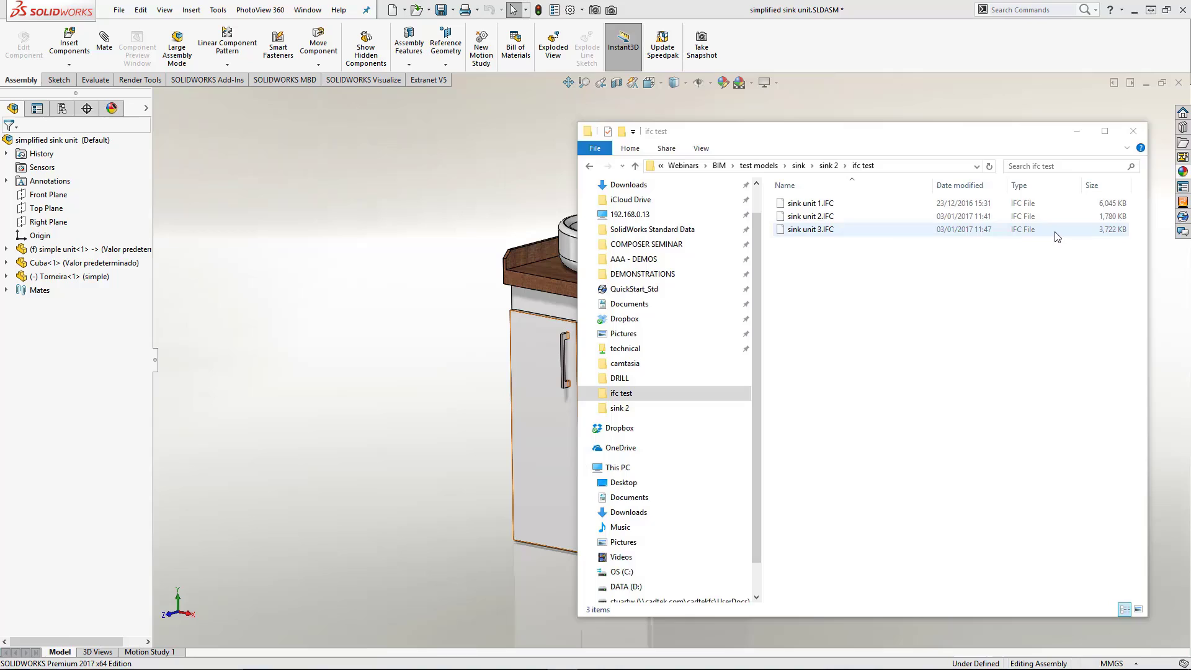
{"action": "left_click", "coordinate": [818, 230]}
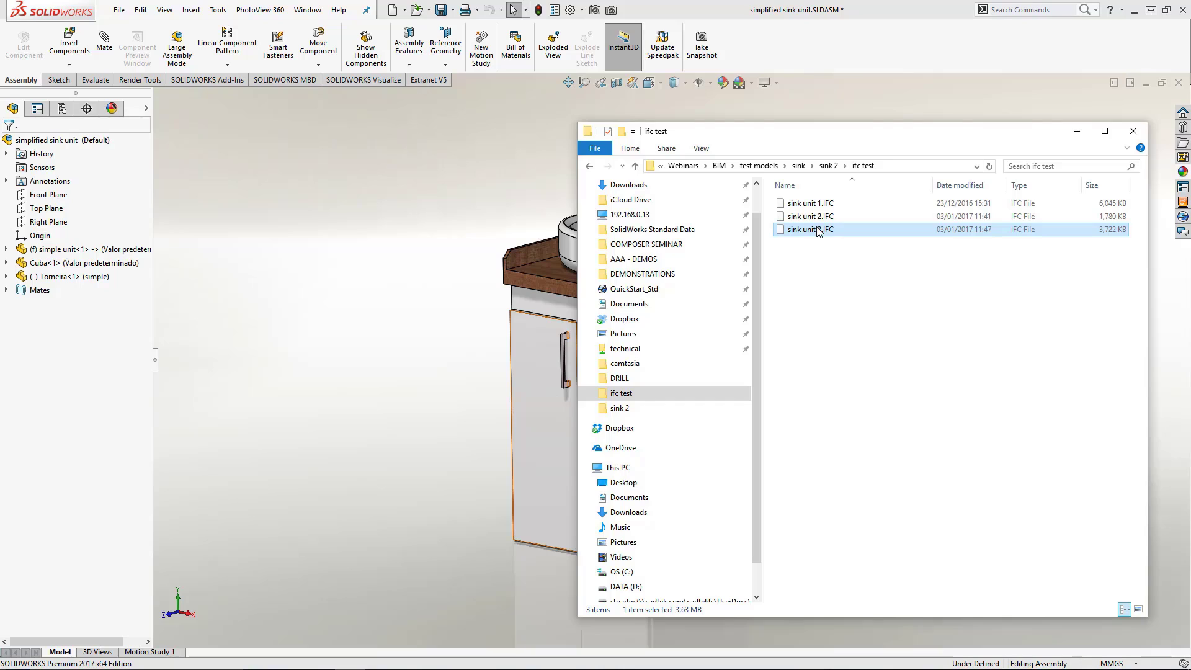
{"action": "left_click", "coordinate": [393, 333]}
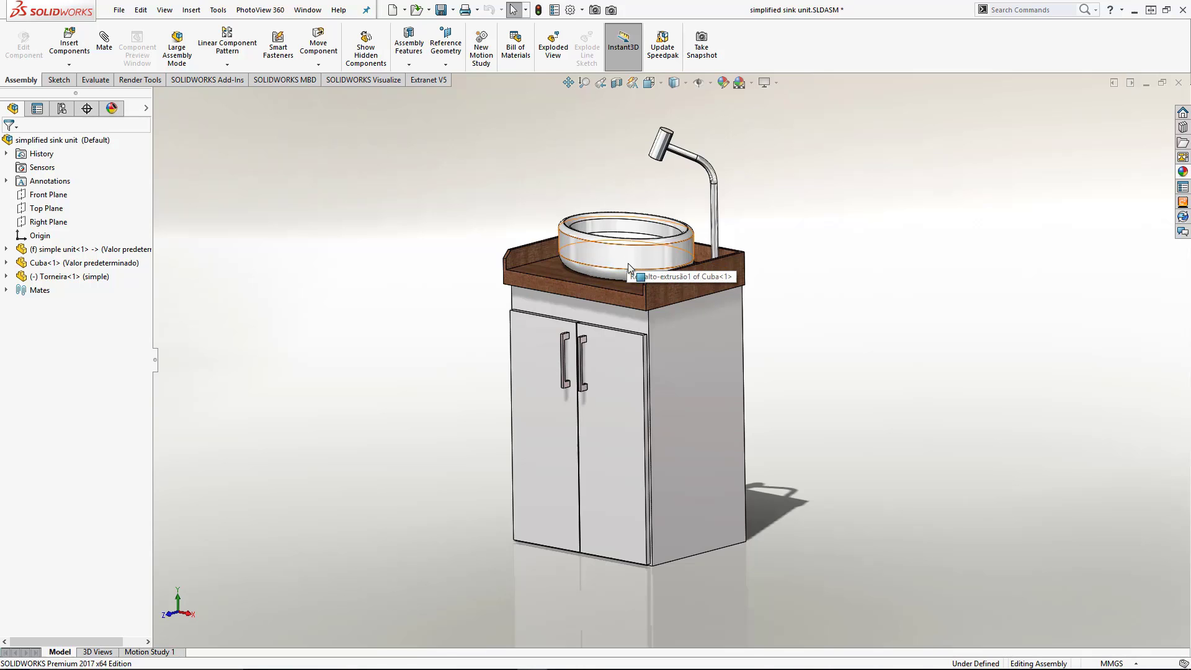
- Switch the Cuba<1> basin component to its 'simple' configuration
{"action": "scroll", "coordinate": [675, 183], "scroll_direction": "down", "scroll_amount": 5}
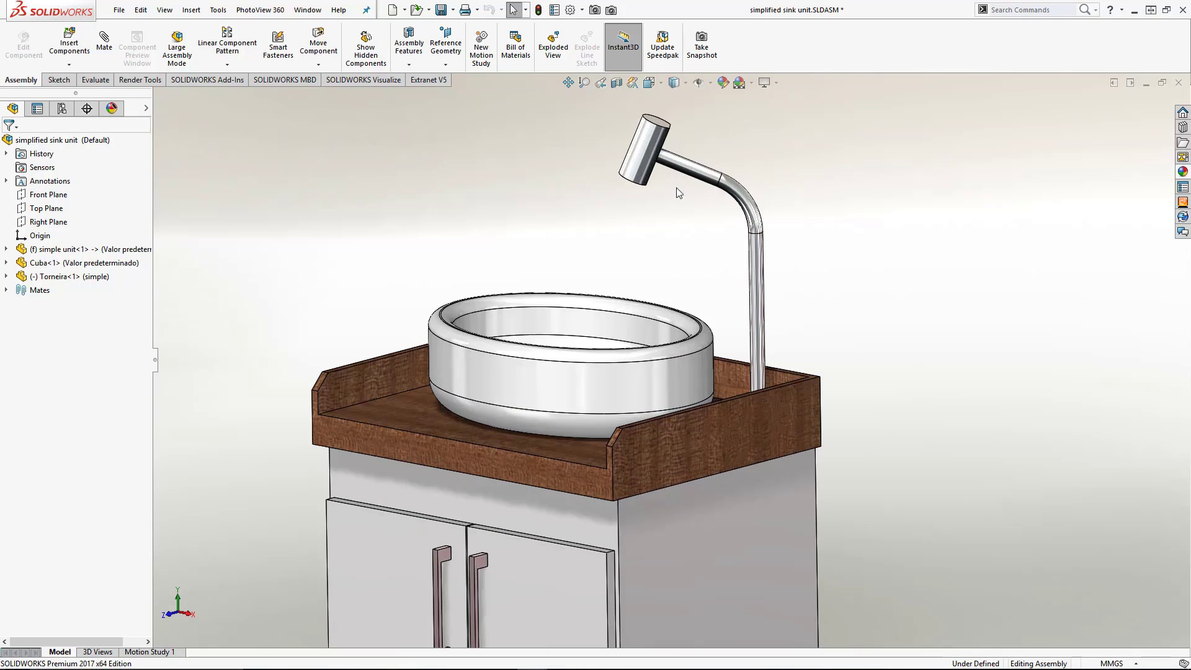
{"action": "middle_click_drag", "start_coordinate": [672, 251], "coordinate": [678, 295]}
{"action": "left_click", "coordinate": [655, 319]}
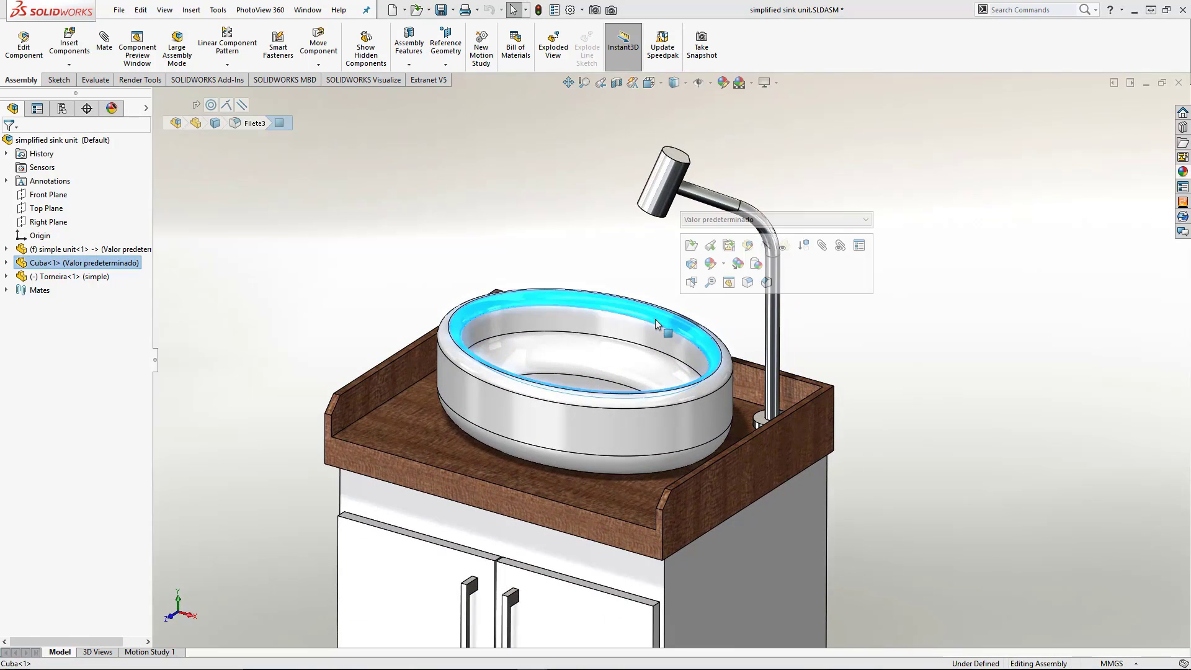
{"action": "left_click", "coordinate": [704, 220]}
{"action": "left_click", "coordinate": [704, 236]}
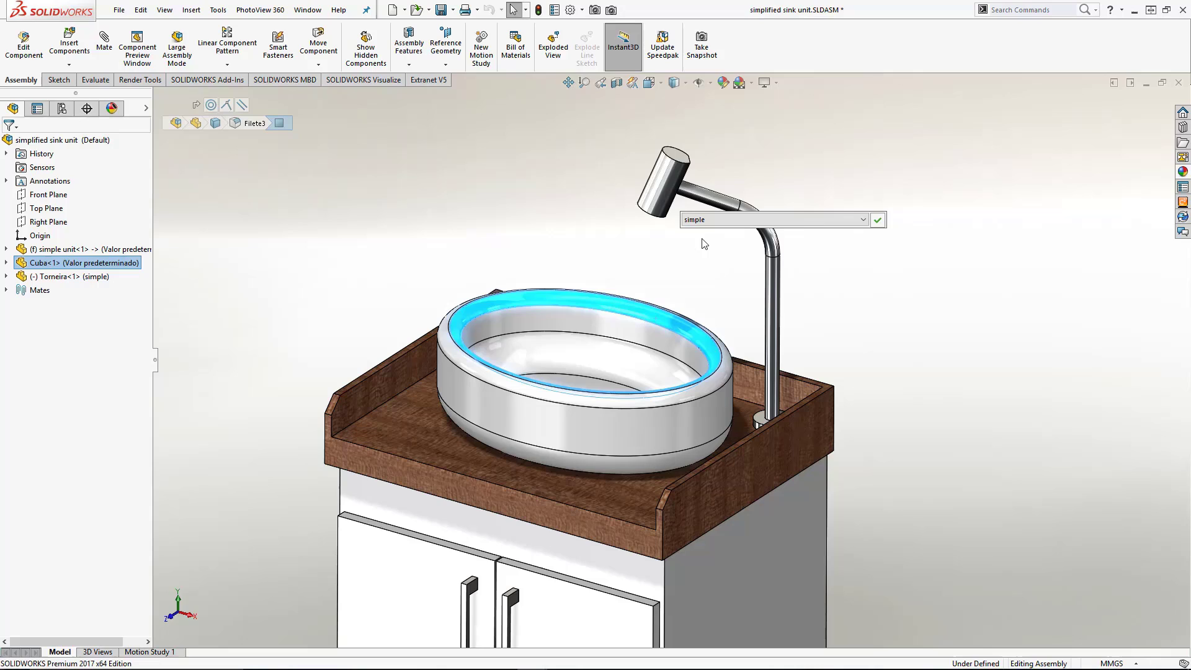
{"action": "left_click", "coordinate": [877, 220]}
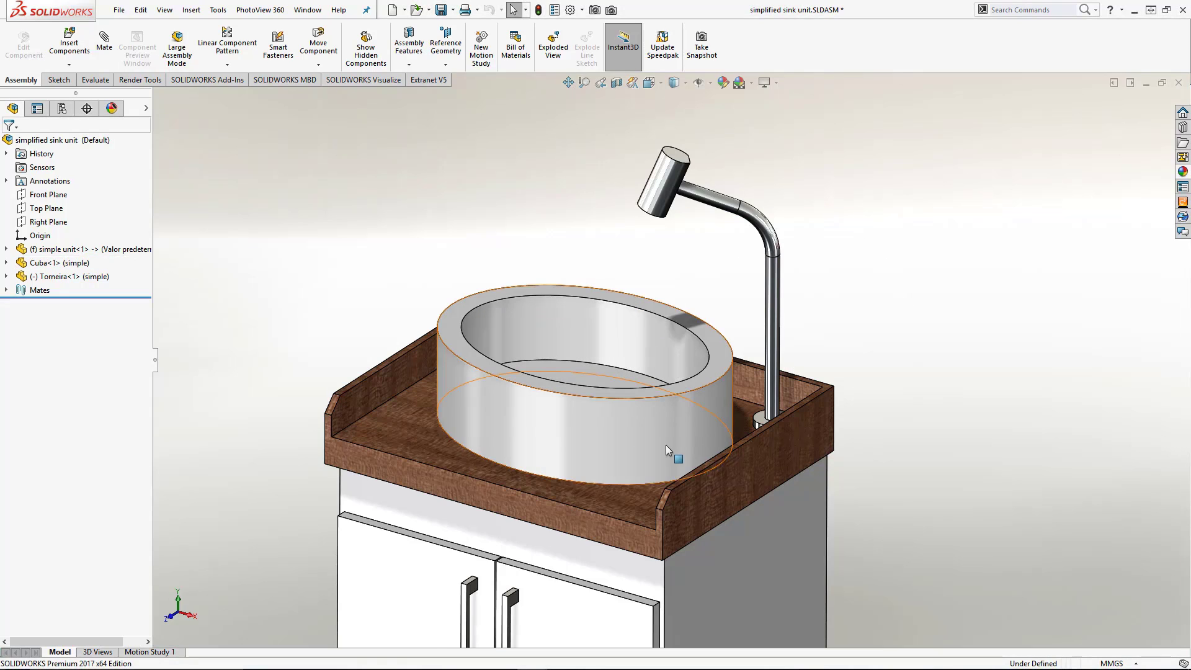
{"action": "scroll", "coordinate": [665, 444], "scroll_direction": "up", "scroll_amount": 5}
{"action": "scroll", "coordinate": [713, 395], "scroll_direction": "down", "scroll_amount": 3}
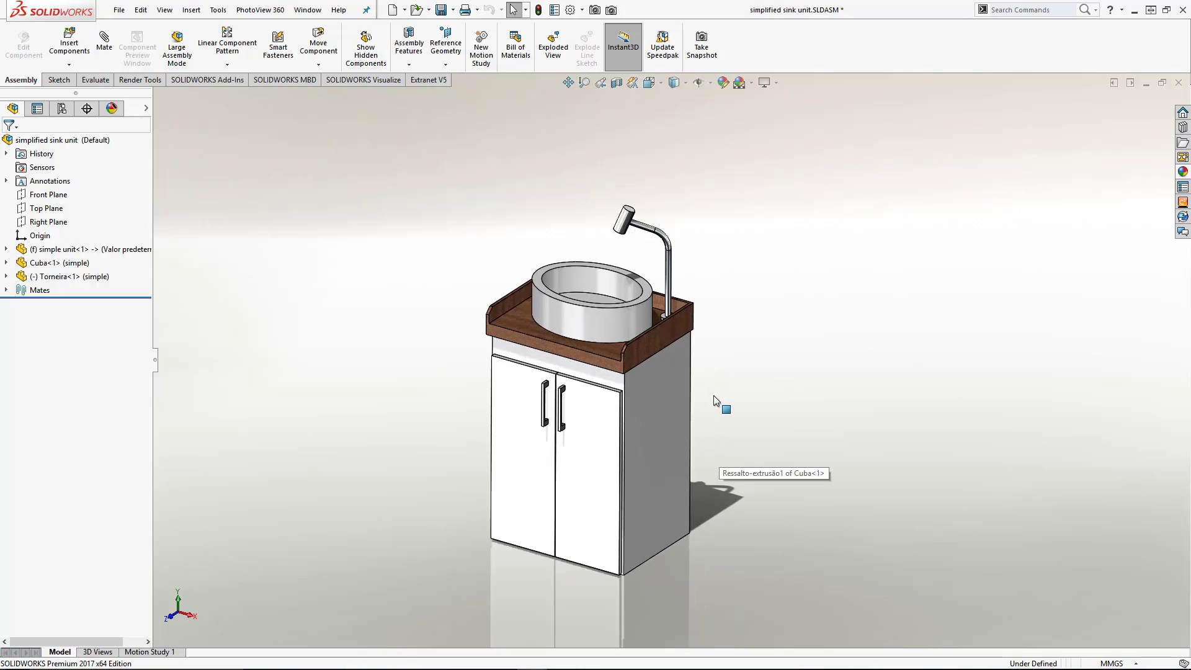
{"action": "middle_click_drag", "start_coordinate": [657, 447], "coordinate": [659, 413]}
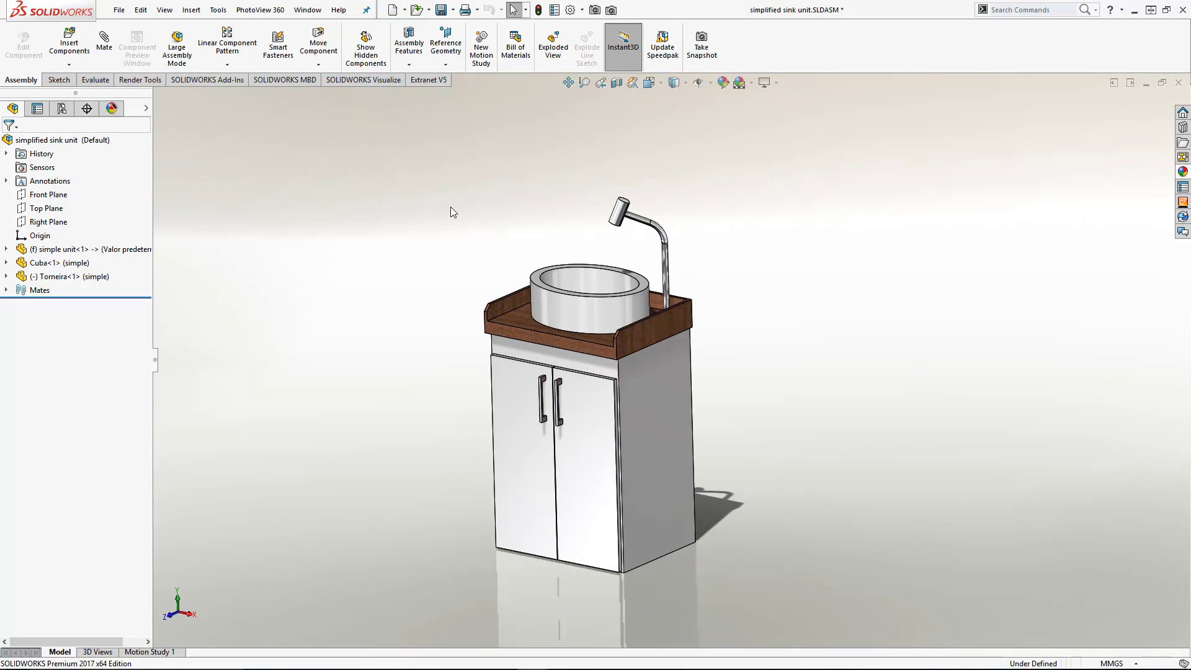
- Start a Save As of the assembly with IFC 2x3 format in the ifc test folder
{"action": "left_click", "coordinate": [404, 10]}
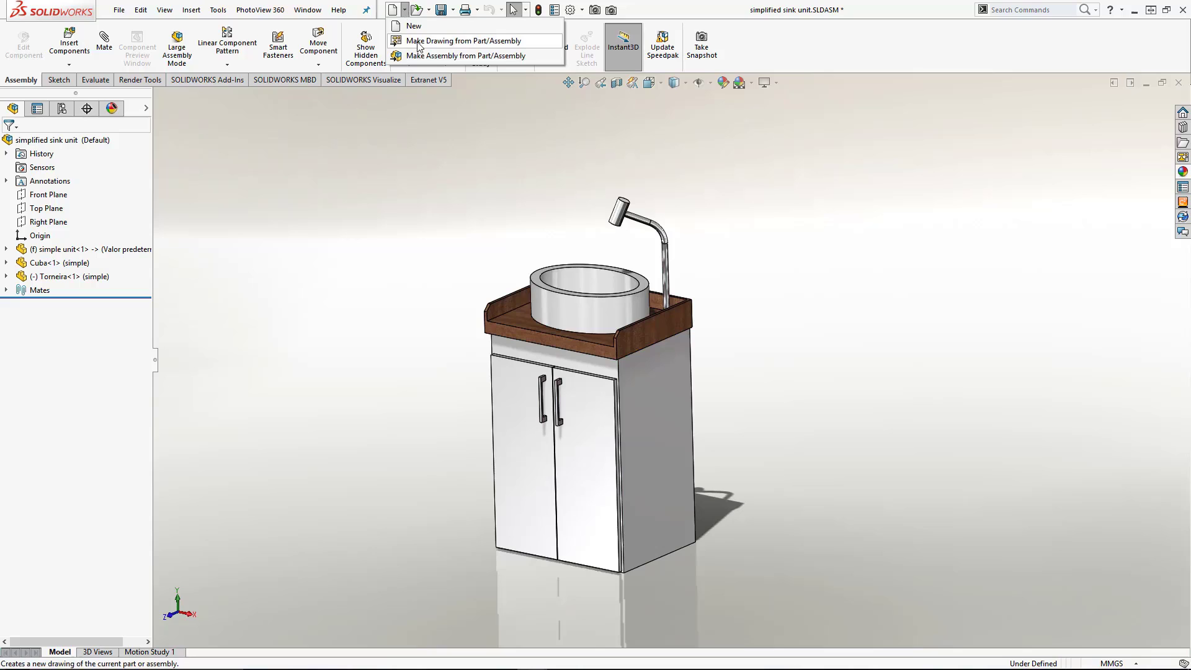
{"action": "left_click", "coordinate": [452, 10]}
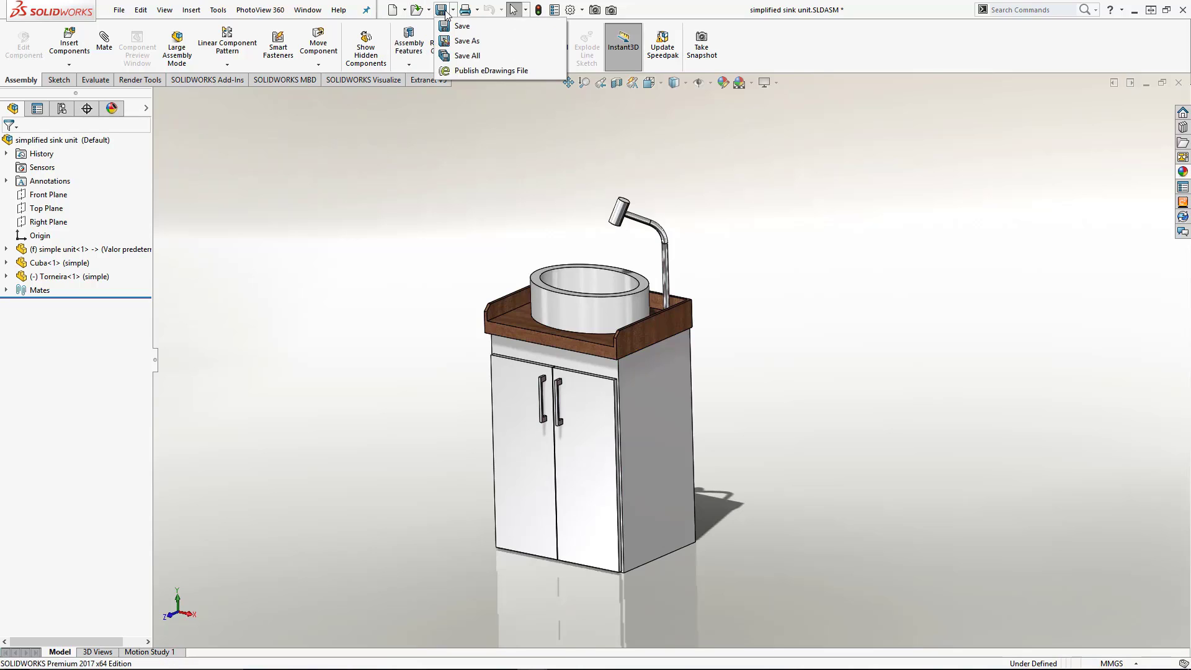
{"action": "left_click", "coordinate": [462, 39]}
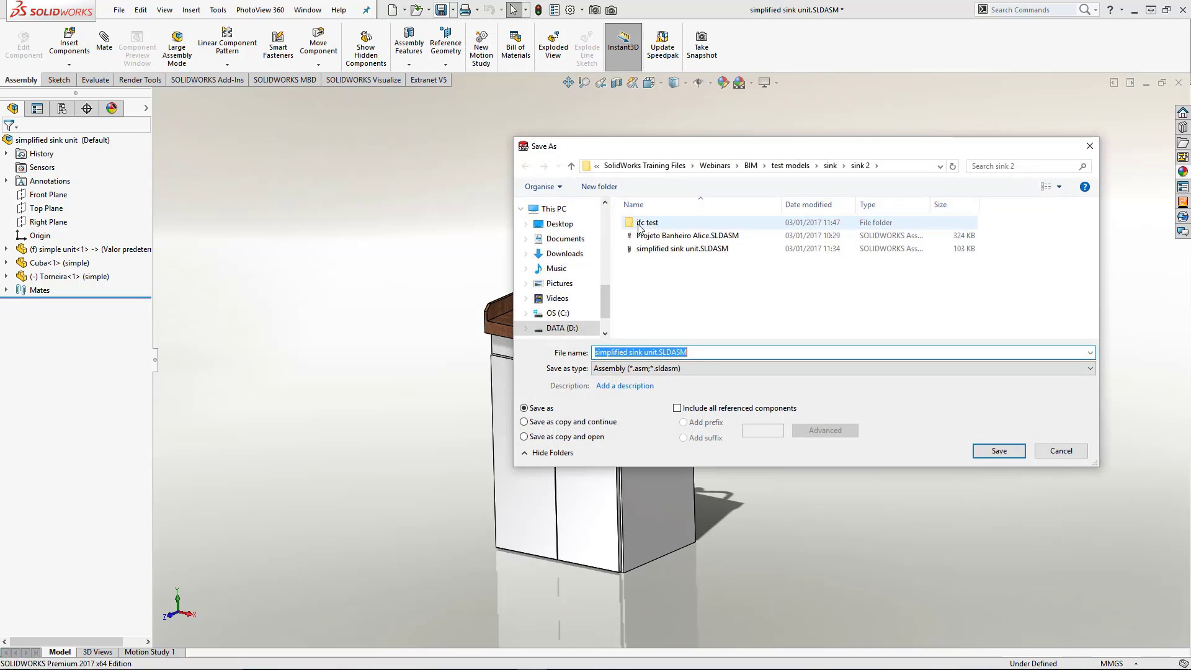
{"action": "left_click", "coordinate": [634, 368]}
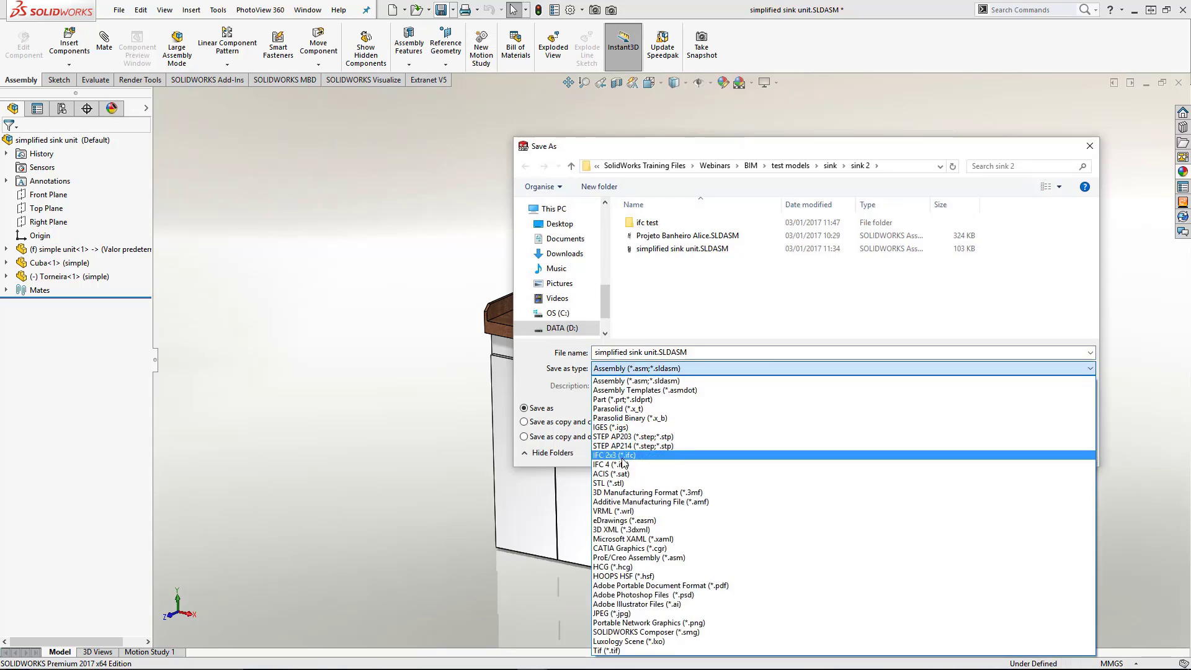
{"action": "left_click", "coordinate": [625, 462]}
{"action": "double_click", "coordinate": [642, 224]}
- Save the export as 'sink unit 4.IFC' and confirm the 843 KB file in Explorer
{"action": "left_click", "coordinate": [659, 248]}
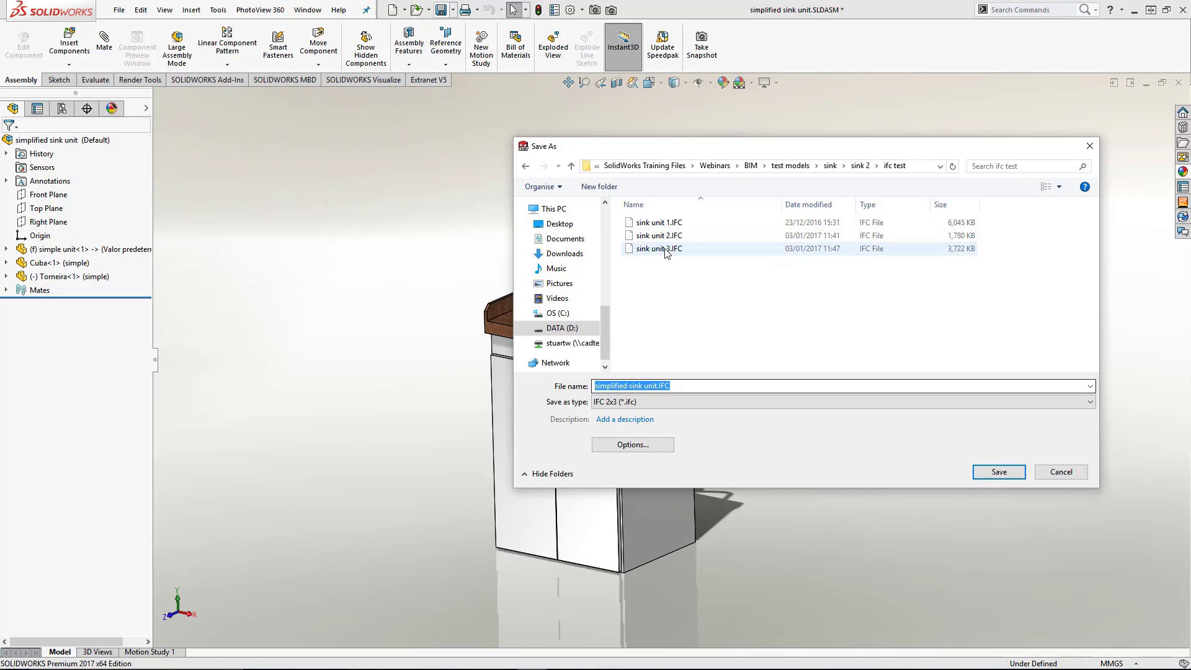
{"action": "left_click", "coordinate": [627, 388]}
{"action": "key", "text": "BackSpace"}
{"action": "type", "text": "4"}
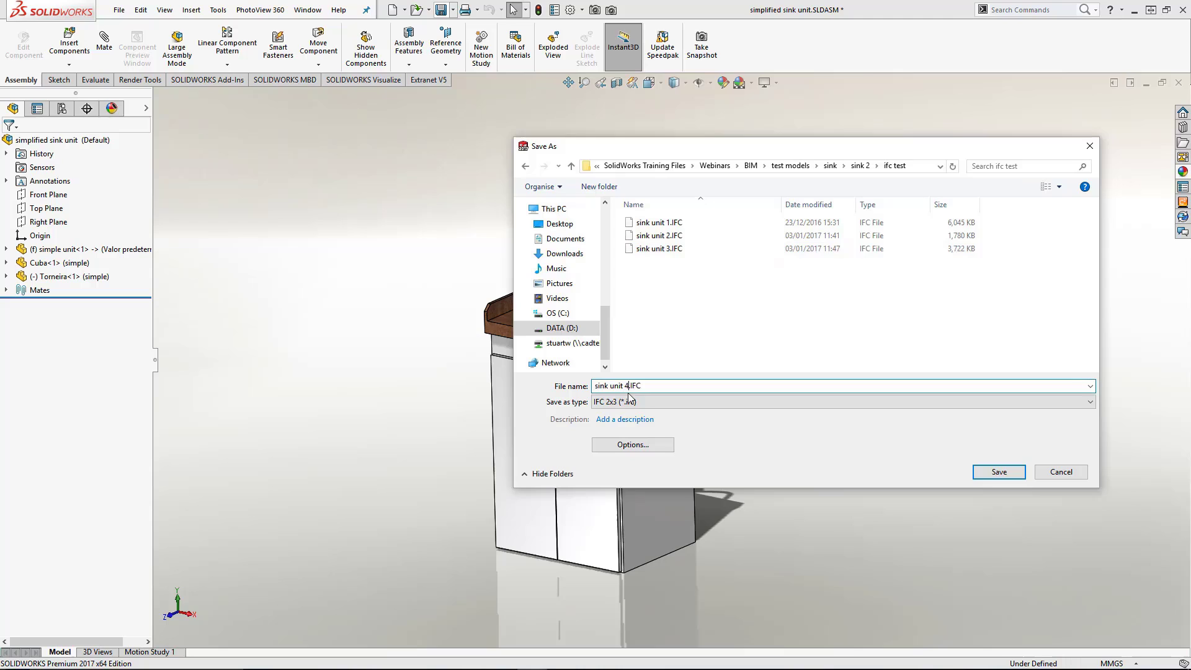
{"action": "left_click", "coordinate": [996, 472]}
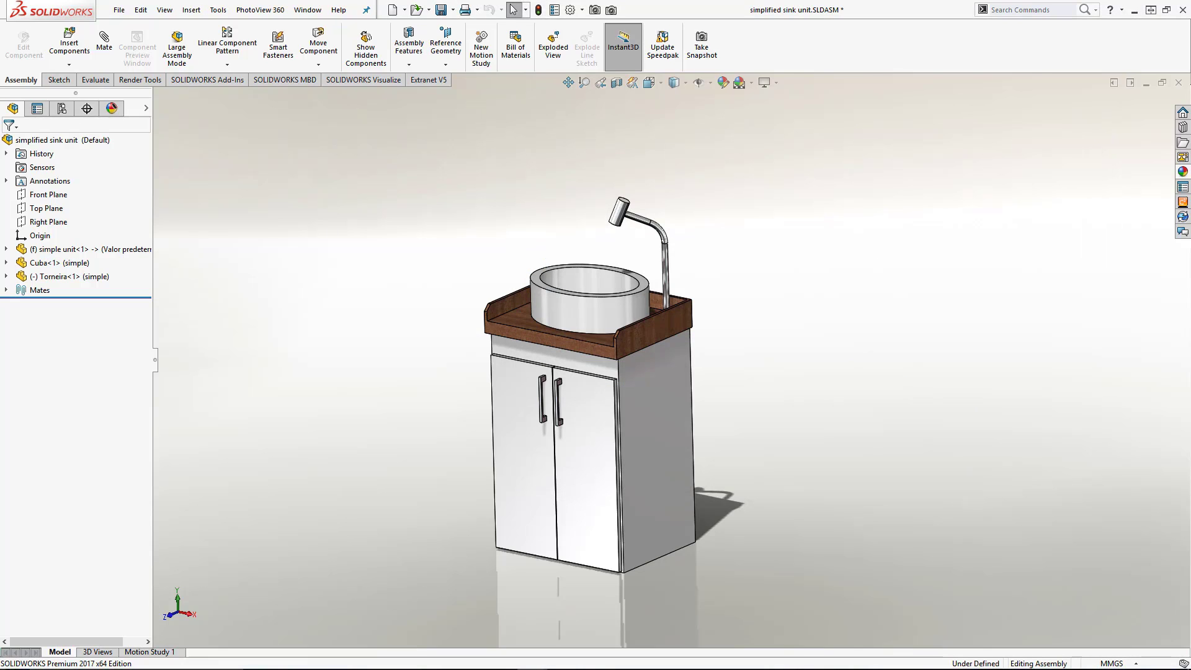
{"action": "key", "text": "alt+Tab"}
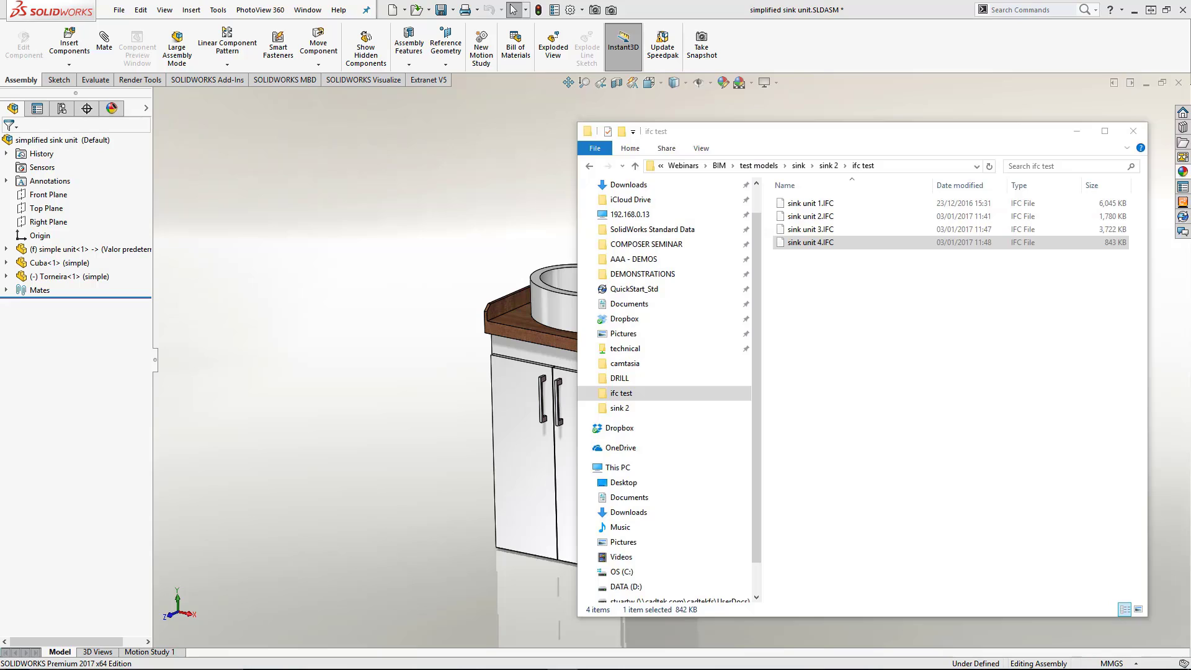
{"action": "left_click", "coordinate": [828, 244]}
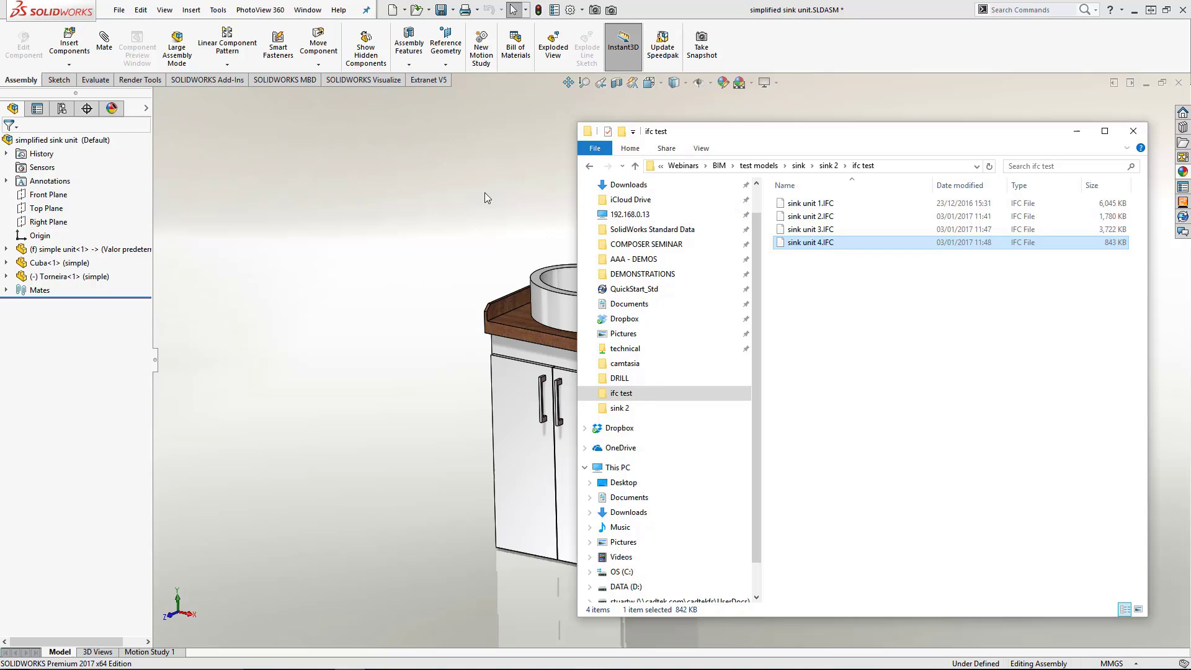
{"action": "left_click", "coordinate": [463, 206]}
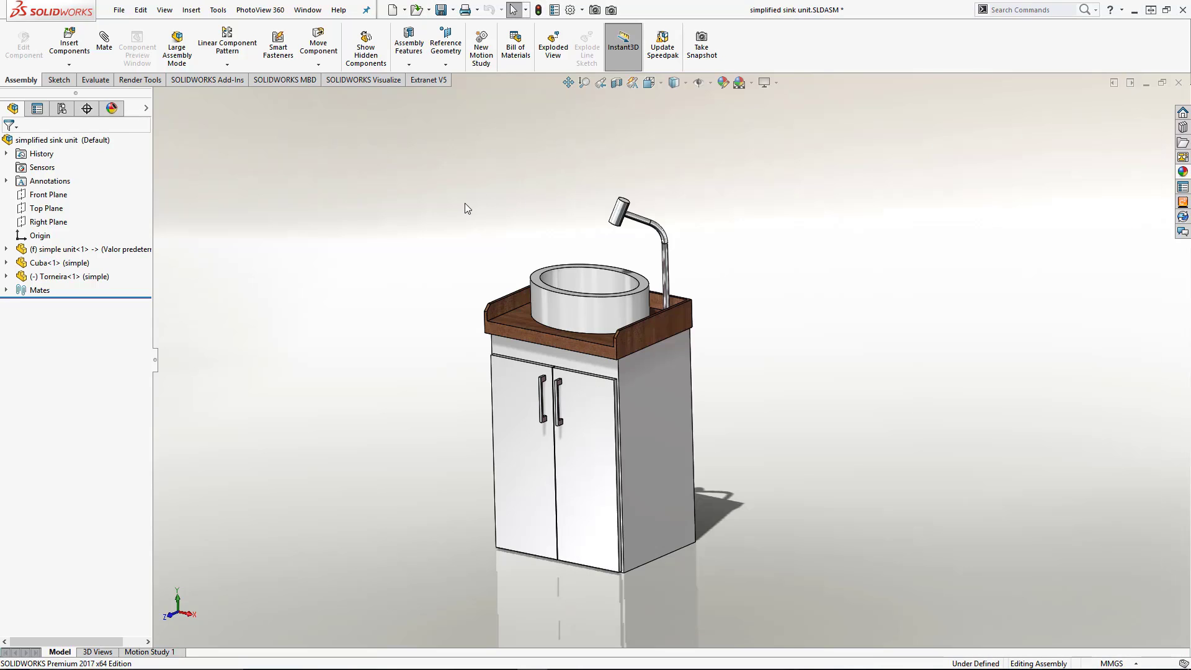
- Set the document's shaded image quality to Low (10.87053661mm deviation) and confirm
{"action": "left_click", "coordinate": [583, 10]}
{"action": "left_click", "coordinate": [596, 23]}
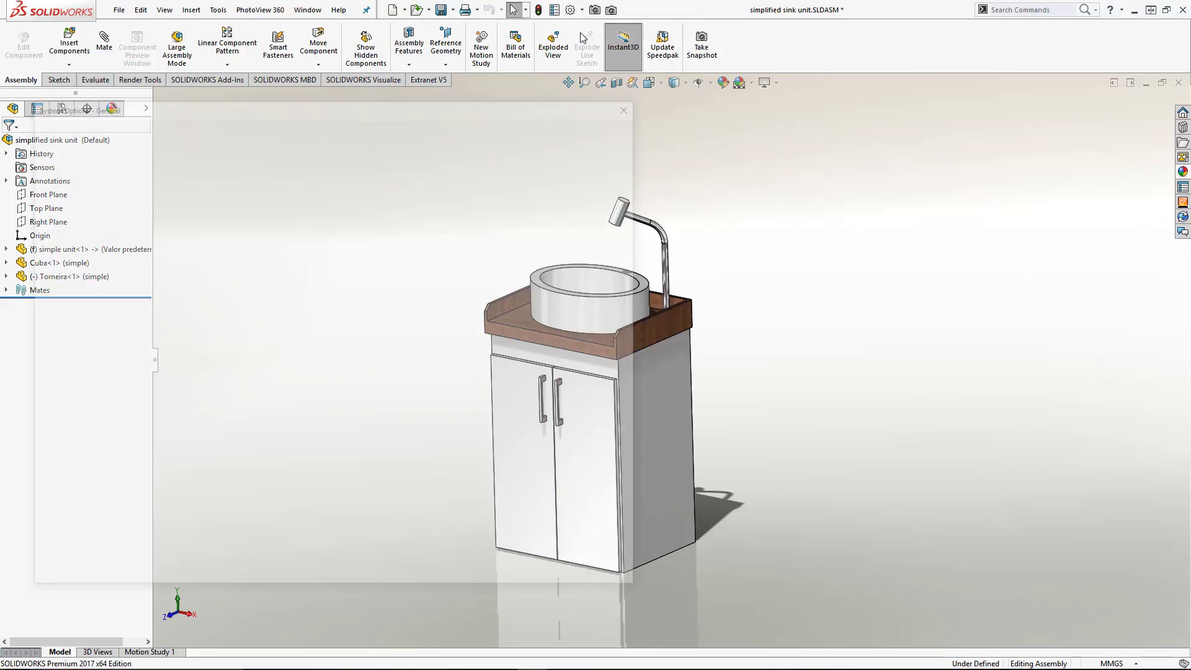
{"action": "left_click", "coordinate": [128, 127]}
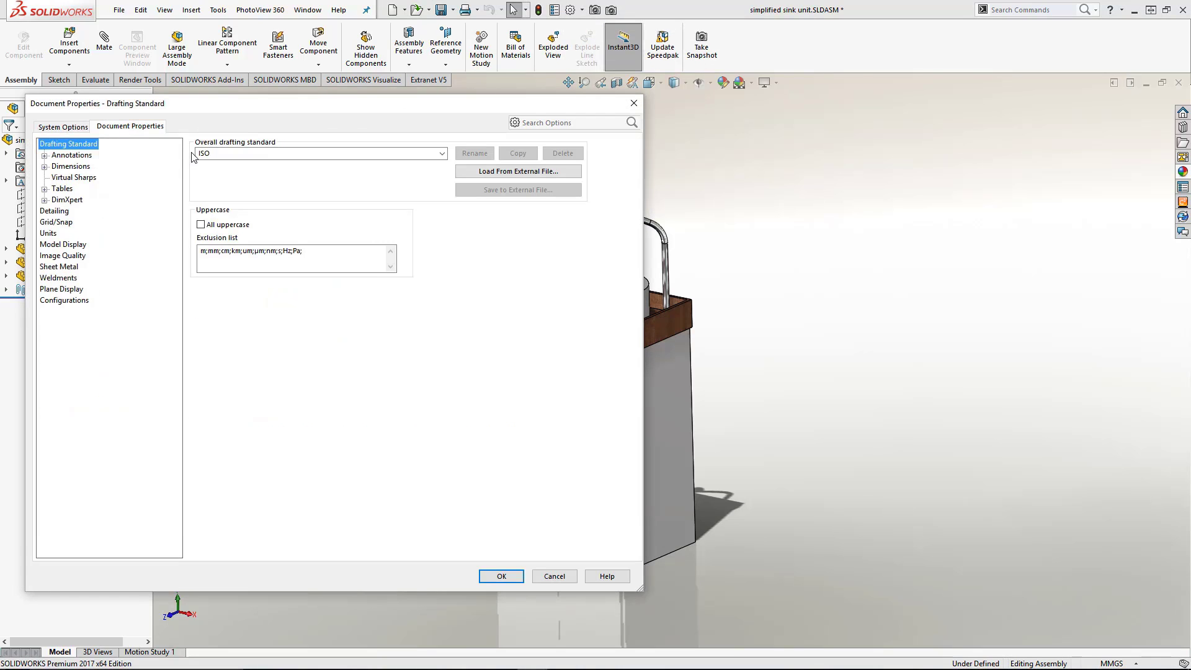
{"action": "left_click", "coordinate": [87, 256]}
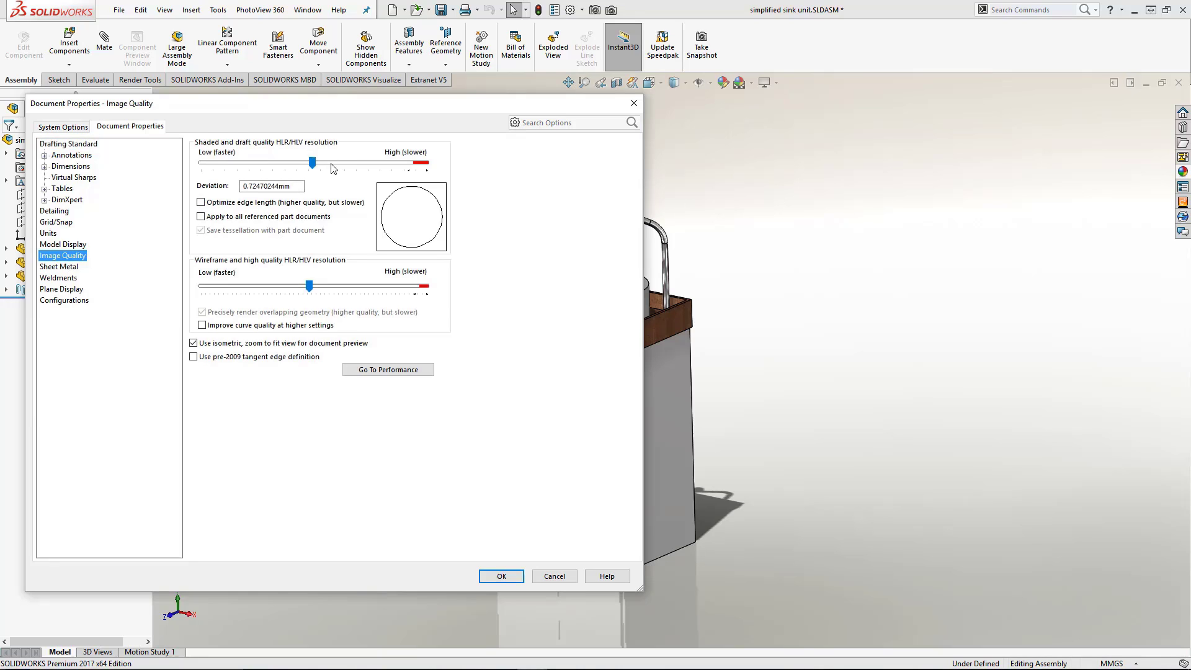
{"action": "left_click_drag", "start_coordinate": [312, 164], "coordinate": [198, 178]}
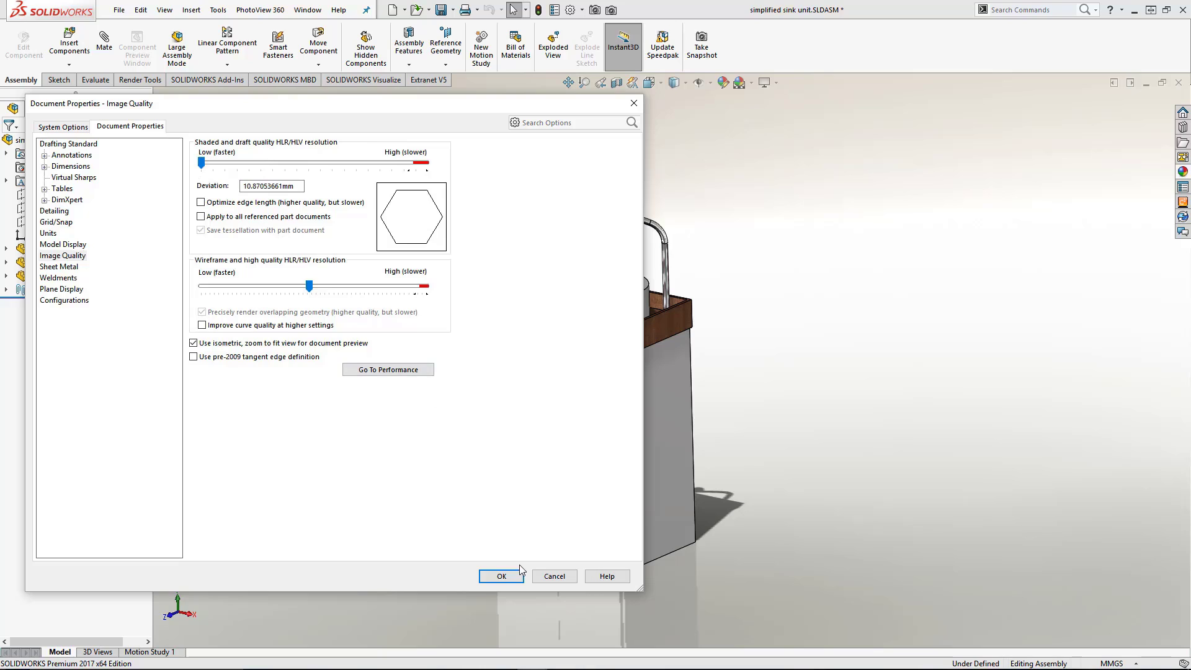
{"action": "left_click", "coordinate": [501, 576]}
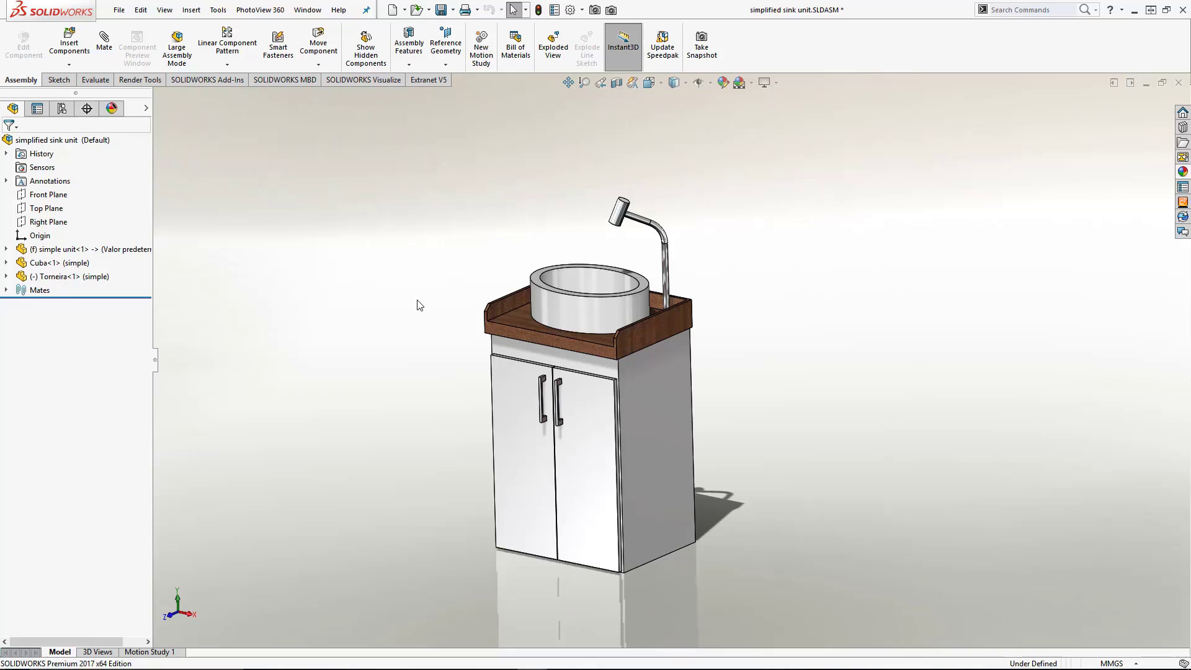
- Begin a Save As into the ifc test folder with IFC 2x3 as the format
{"action": "left_click", "coordinate": [404, 9]}
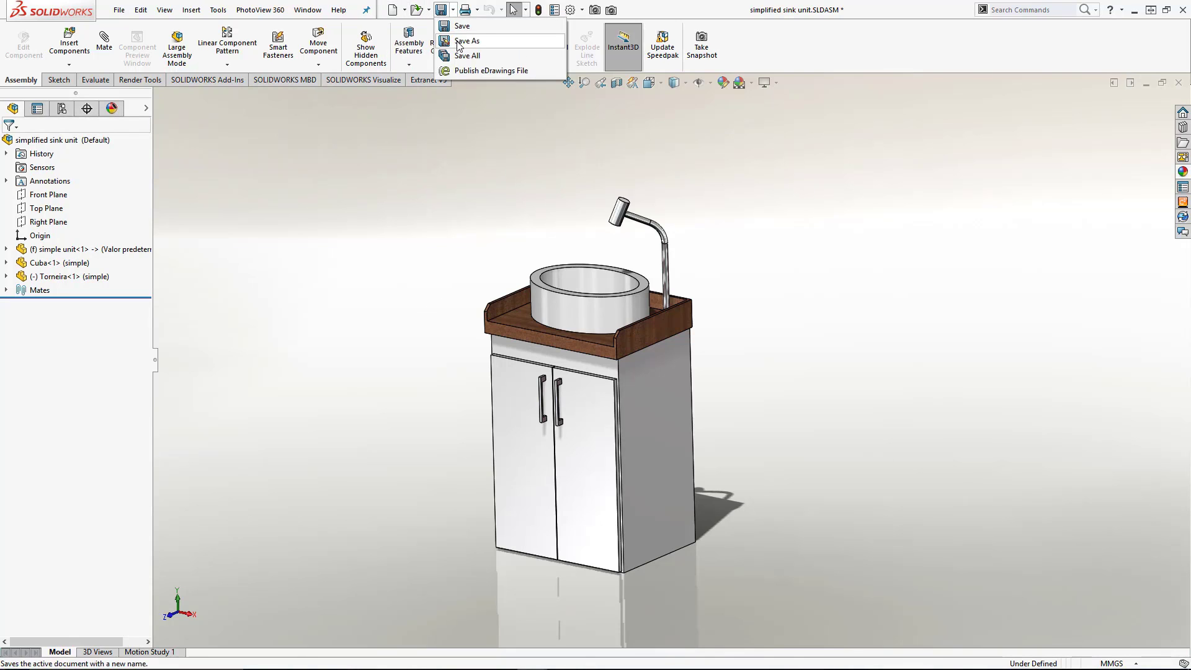
{"action": "left_click", "coordinate": [460, 42]}
{"action": "double_click", "coordinate": [645, 222]}
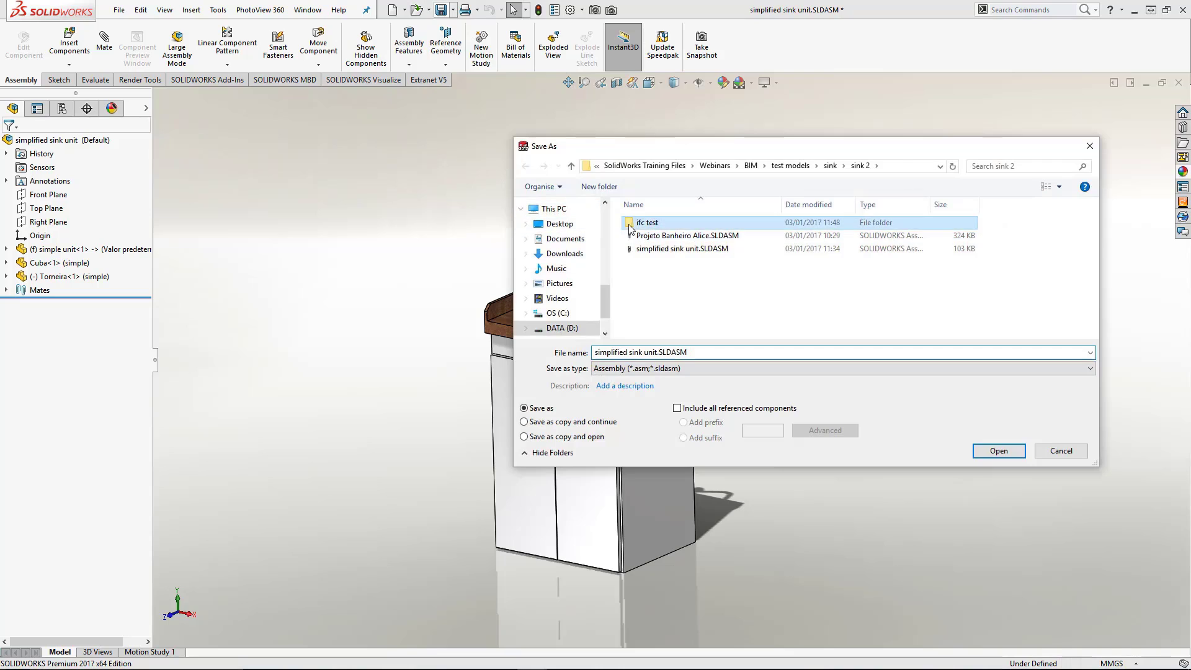
{"action": "left_click", "coordinate": [676, 368]}
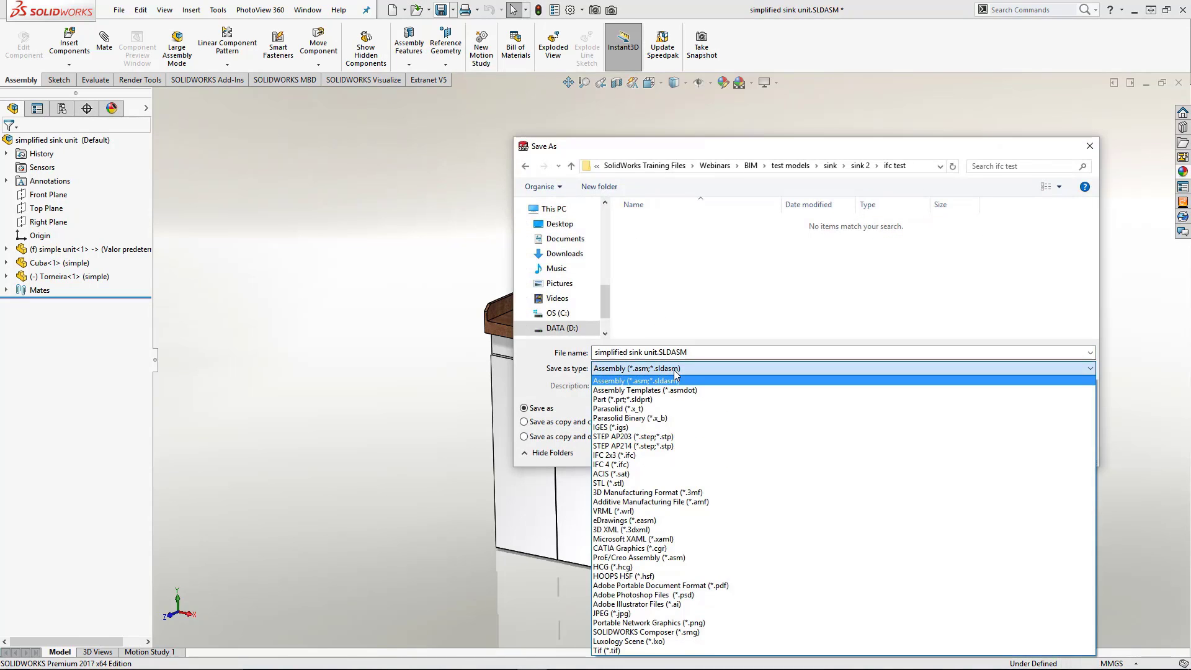
{"action": "left_click", "coordinate": [645, 455]}
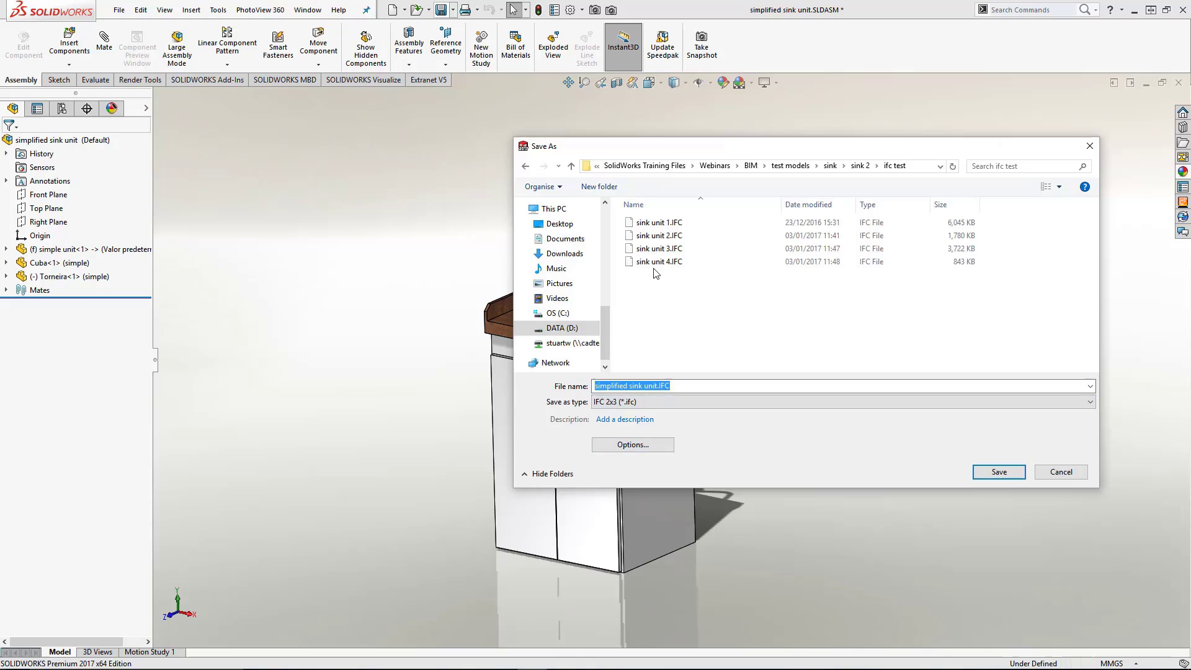
- Save the export as 'sink unit 5.IFC' and check the new 364 KB file
{"action": "left_click", "coordinate": [659, 261]}
{"action": "left_click", "coordinate": [628, 385]}
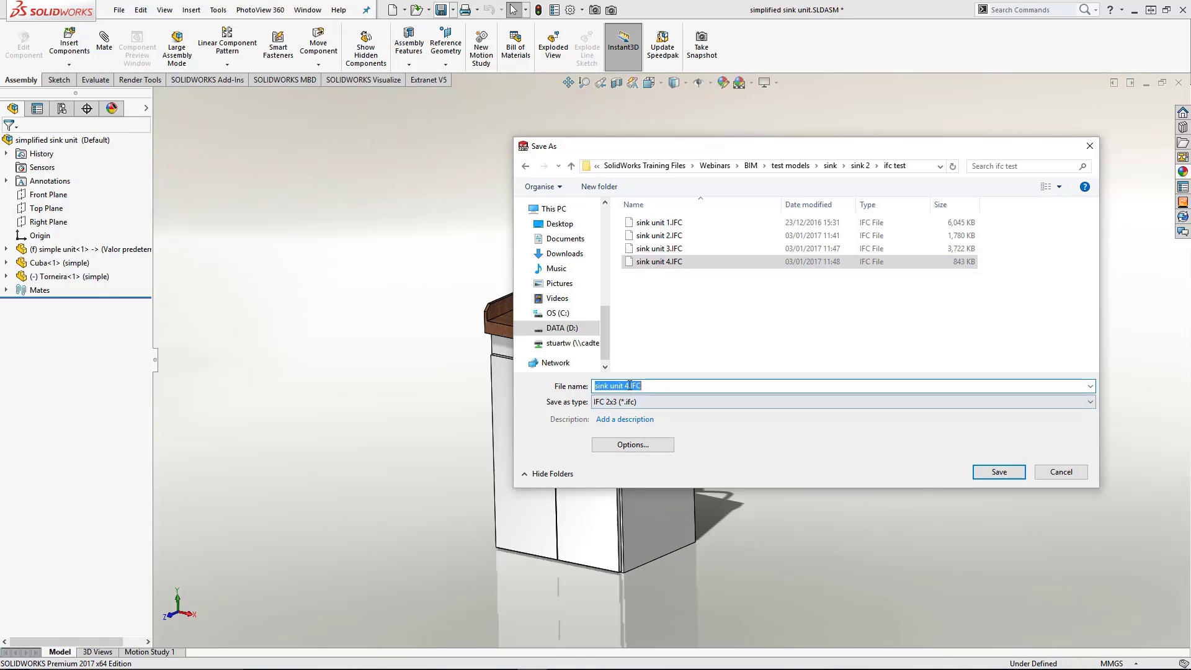
{"action": "left_click", "coordinate": [628, 385]}
{"action": "key", "text": "BackSpace"}
{"action": "type", "text": "5"}
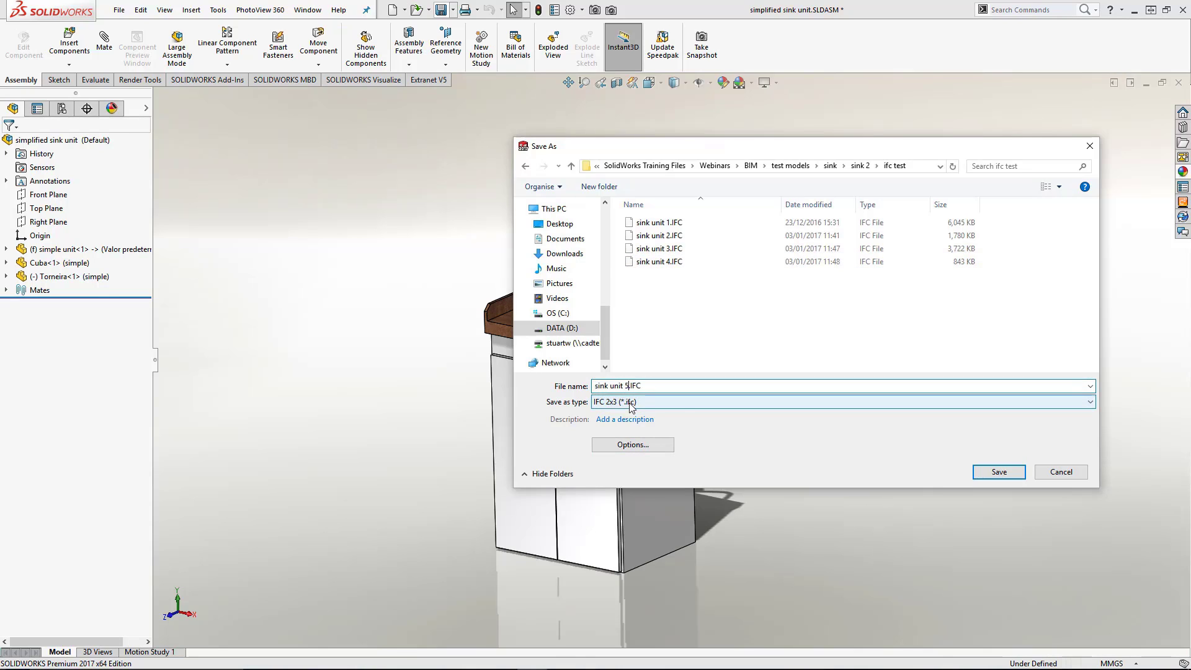
{"action": "left_click", "coordinate": [999, 472]}
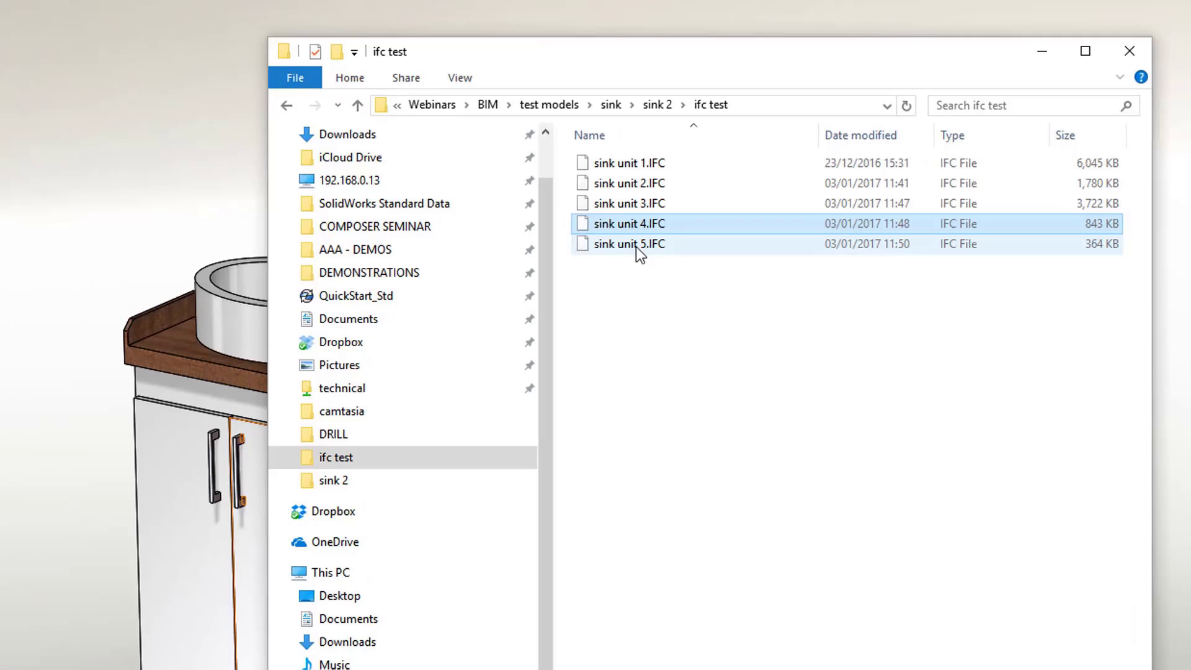
{"action": "left_click", "coordinate": [636, 246]}
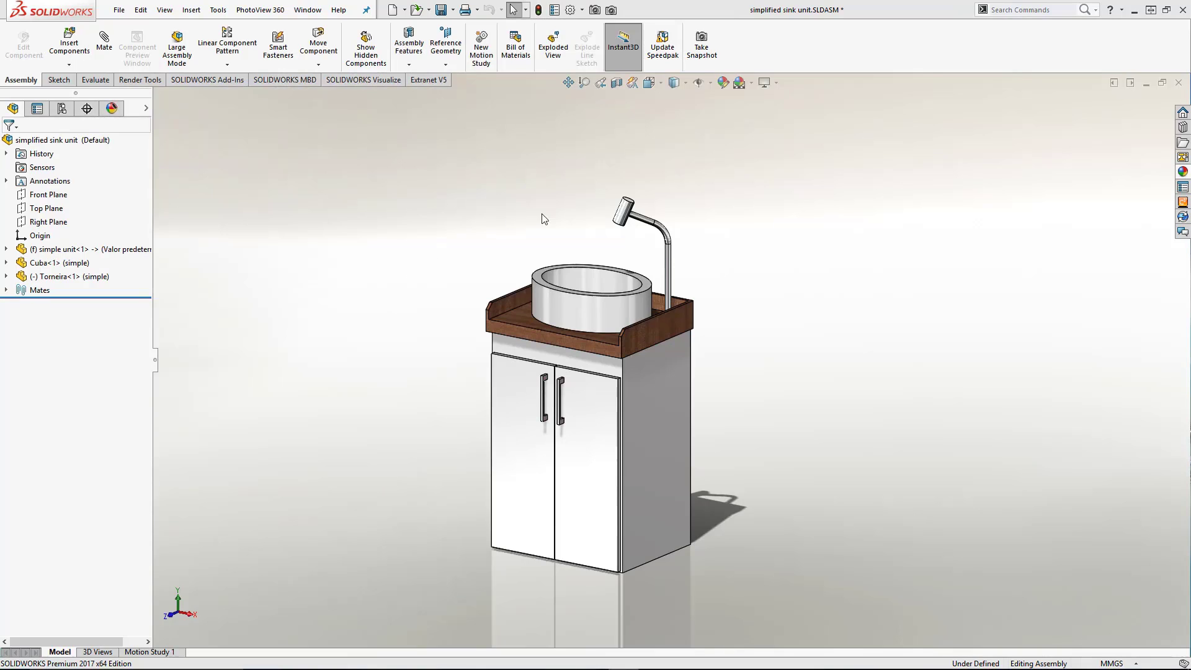
- Open the Torneira tap part and add a custom property named Uniclass2015
{"action": "right_click", "coordinate": [624, 214]}
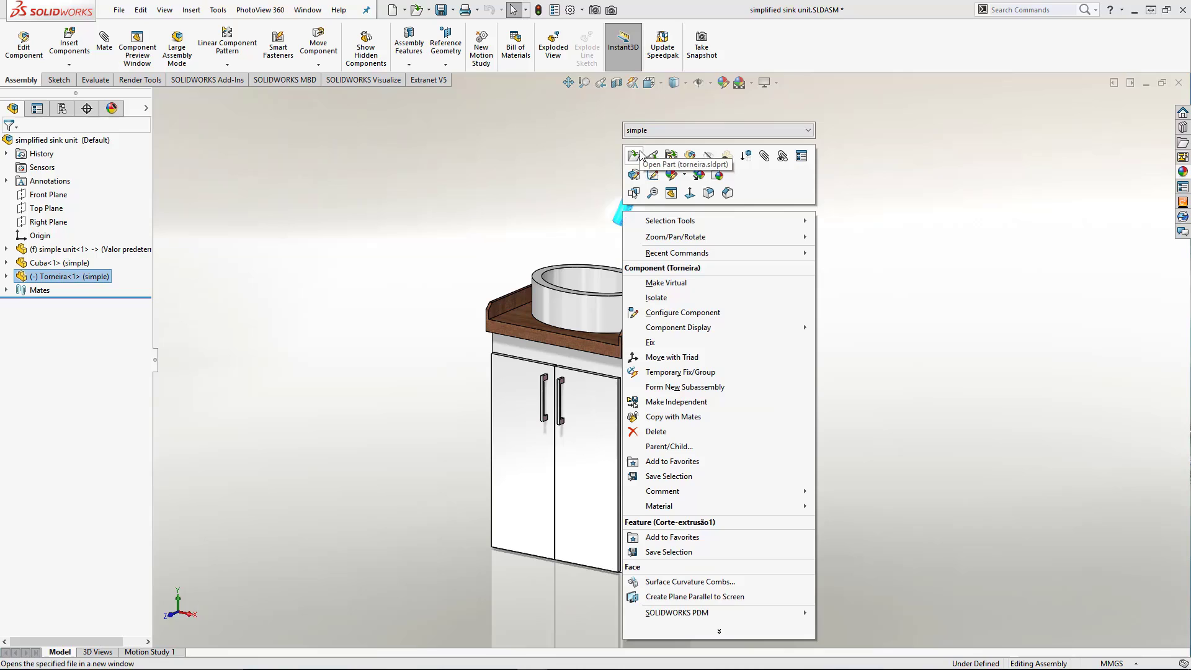
{"action": "left_click", "coordinate": [634, 157]}
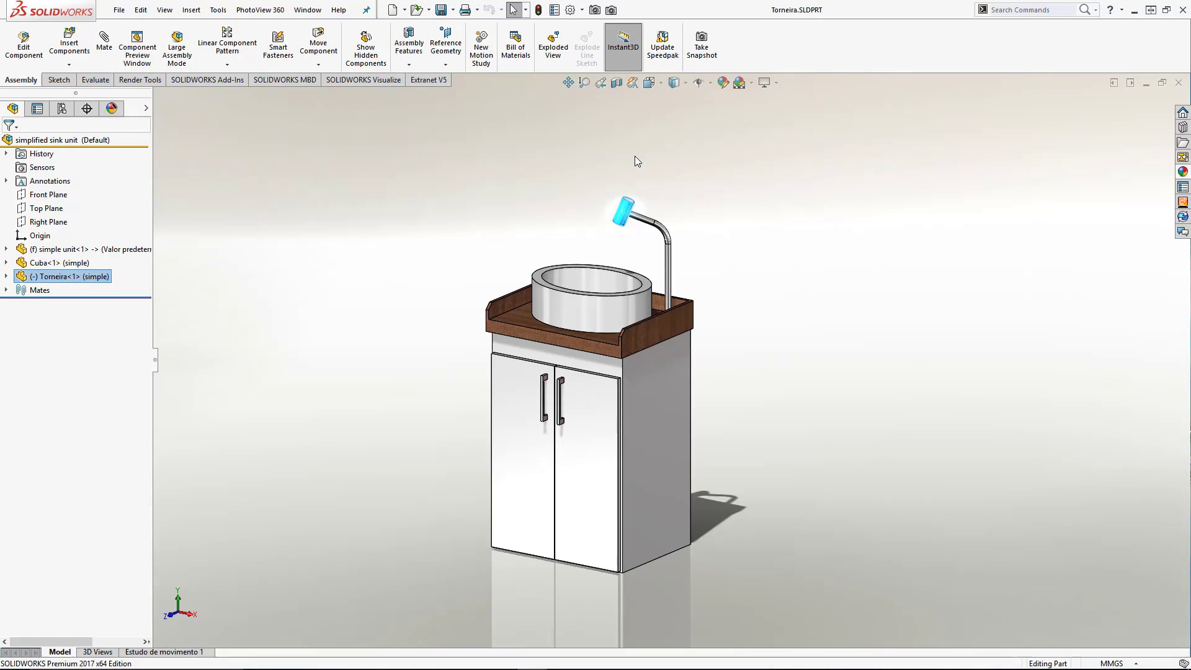
{"action": "left_click", "coordinate": [118, 10]}
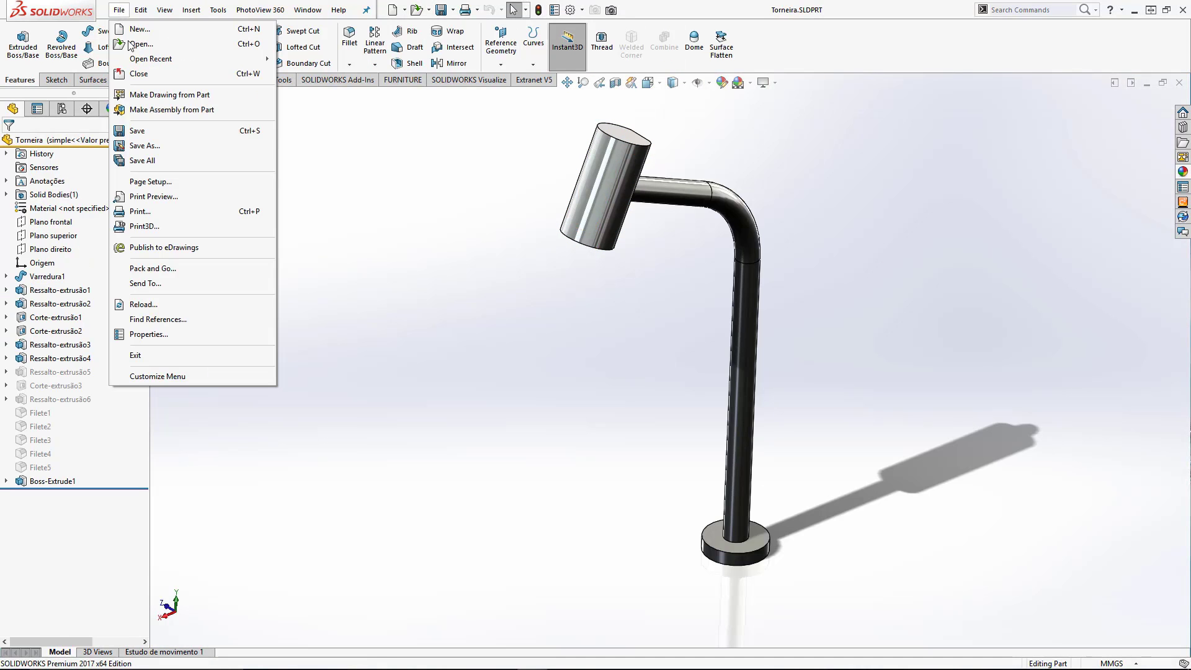
{"action": "left_click", "coordinate": [169, 335]}
{"action": "left_click", "coordinate": [529, 246]}
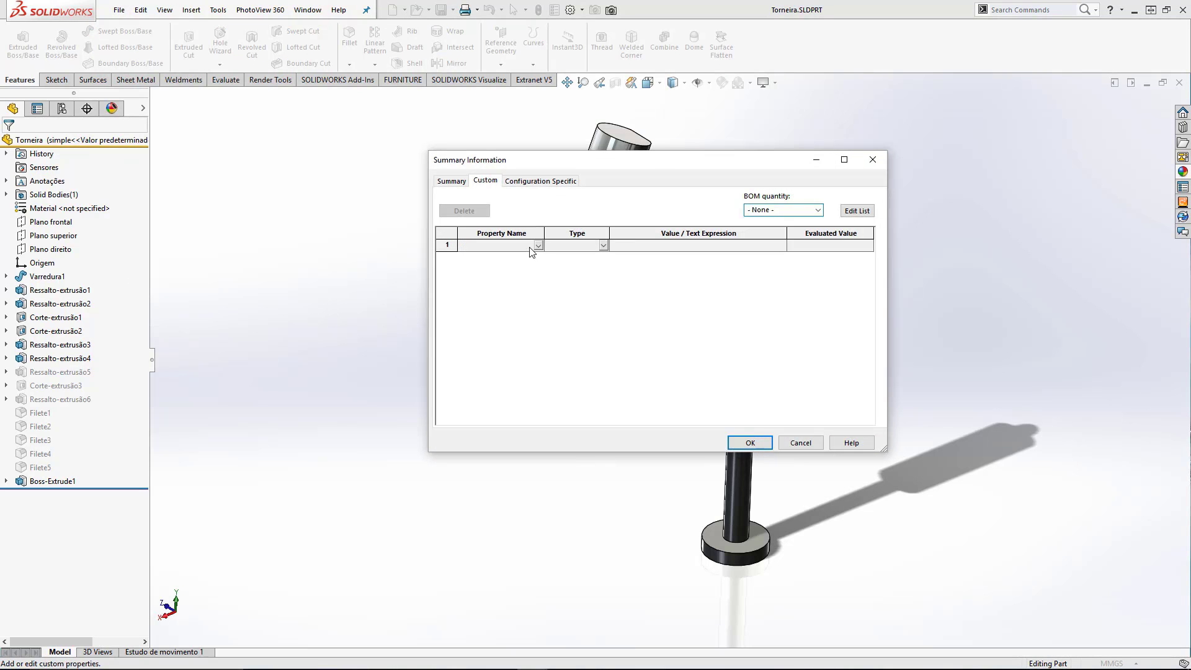
{"action": "left_click", "coordinate": [538, 246]}
{"action": "left_click_drag", "start_coordinate": [538, 273], "coordinate": [531, 352]}
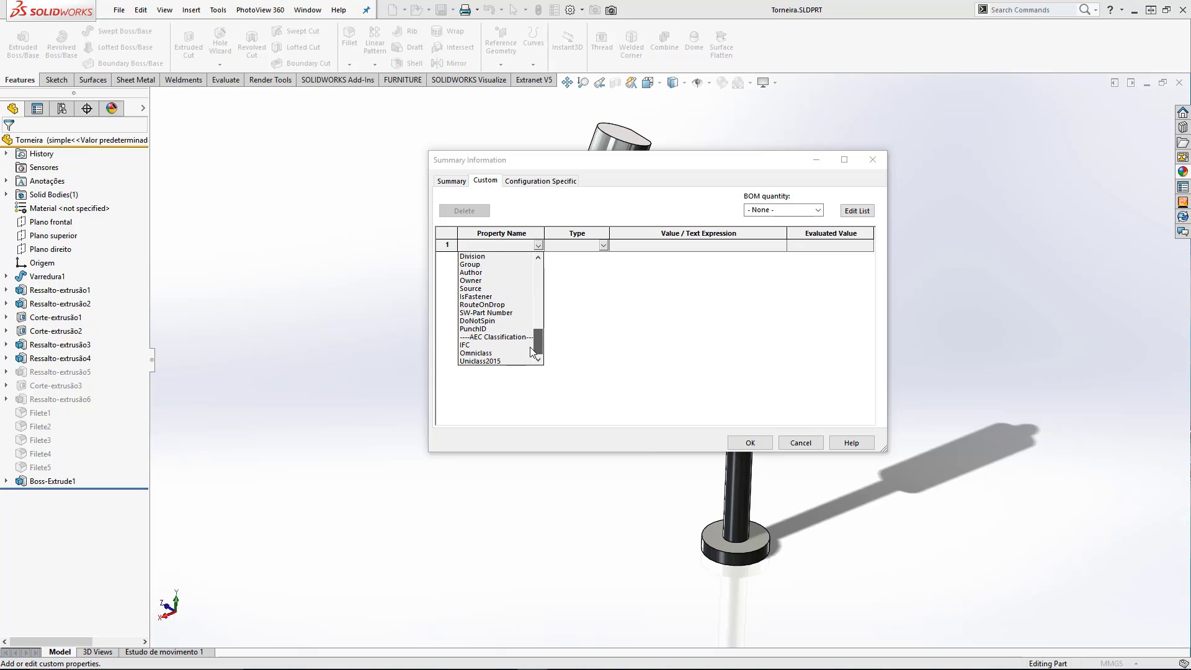
{"action": "left_click", "coordinate": [490, 361]}
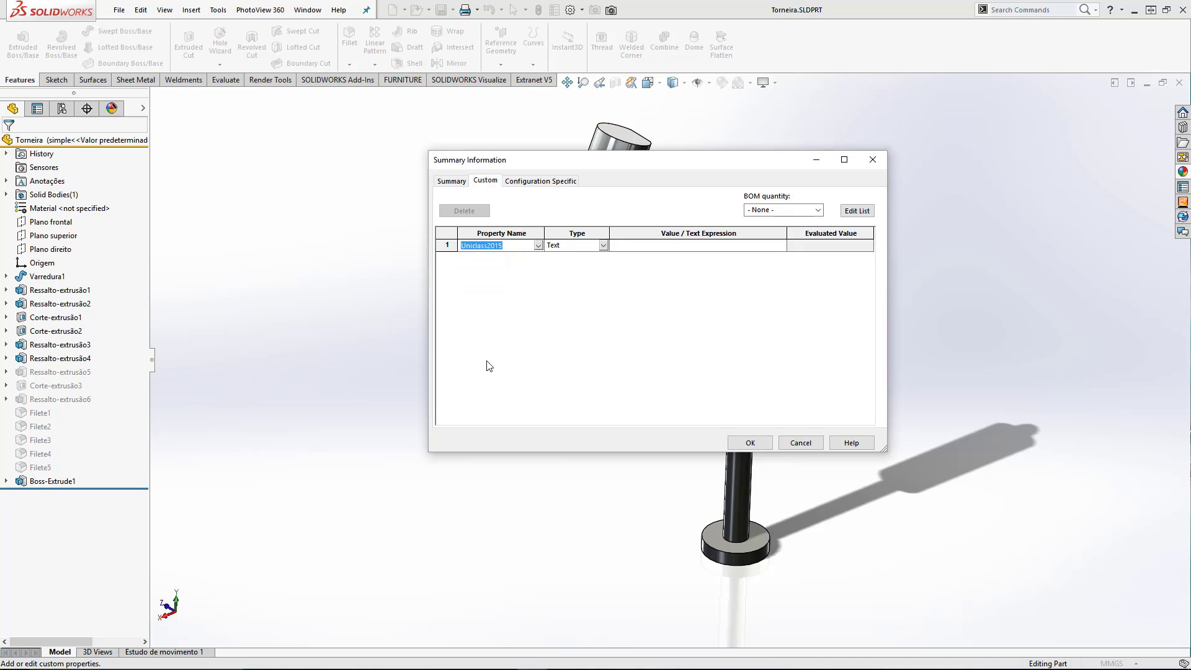
- Set the Uniclass2015 value to Pr_40_20_87_84 - Sink taps and confirm
{"action": "left_click", "coordinate": [731, 247]}
{"action": "left_click", "coordinate": [732, 251]}
{"action": "left_click_drag", "start_coordinate": [910, 284], "coordinate": [890, 430]}
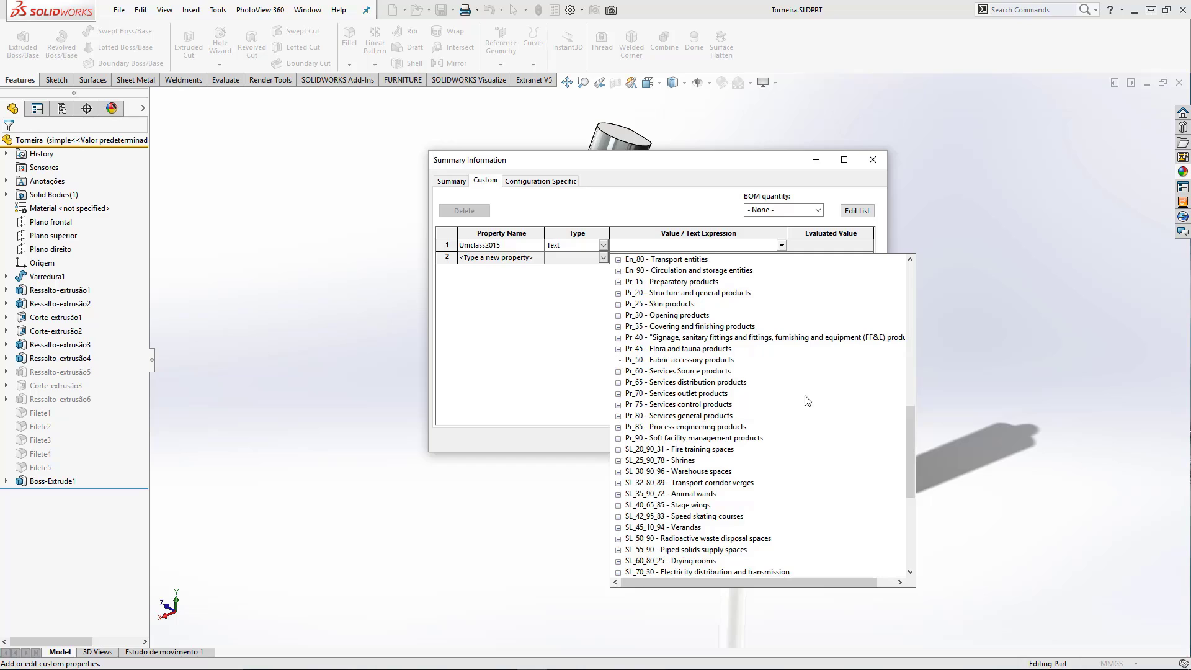
{"action": "left_click", "coordinate": [618, 338]}
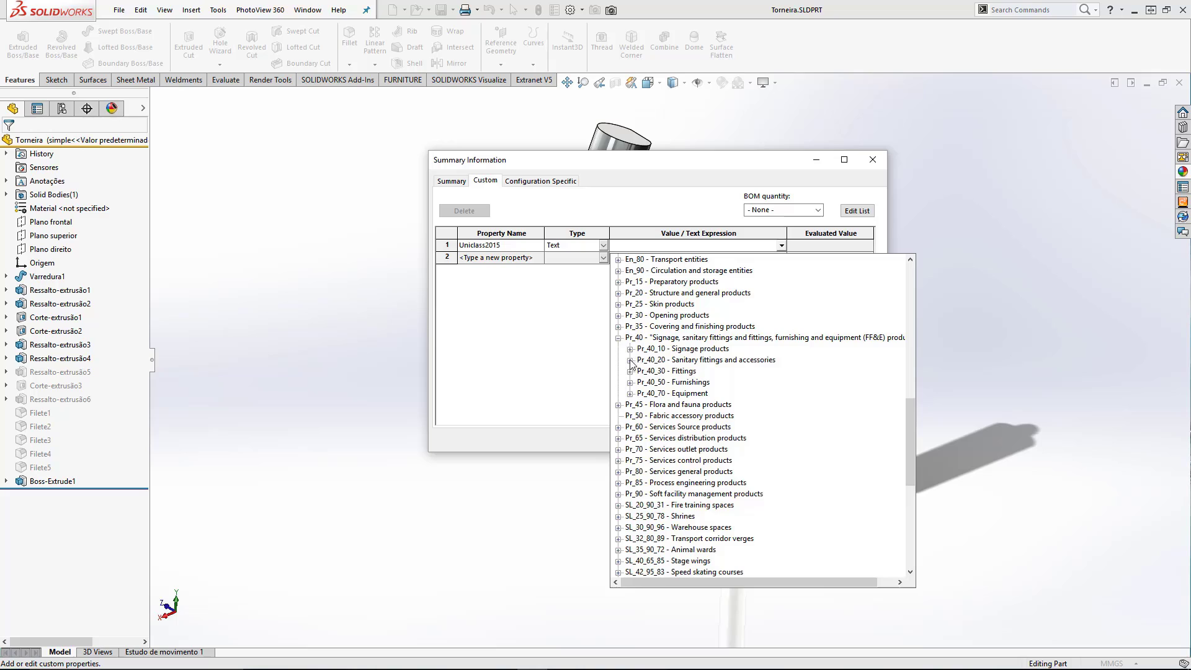
{"action": "left_click", "coordinate": [630, 360]}
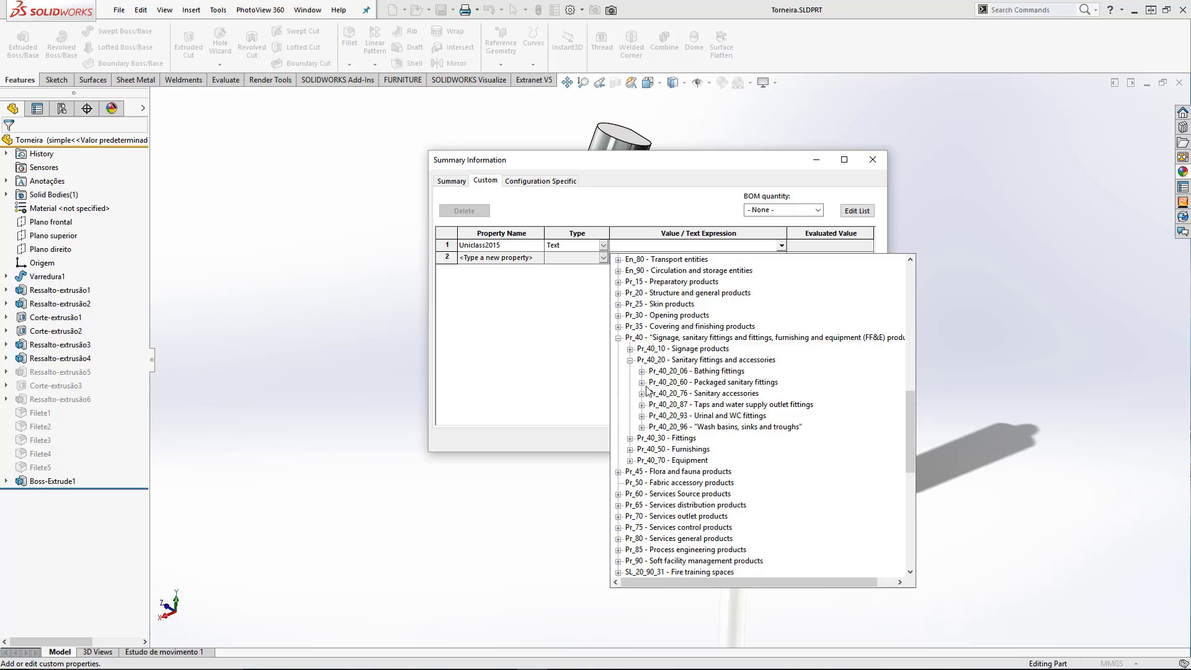
{"action": "left_click", "coordinate": [641, 427]}
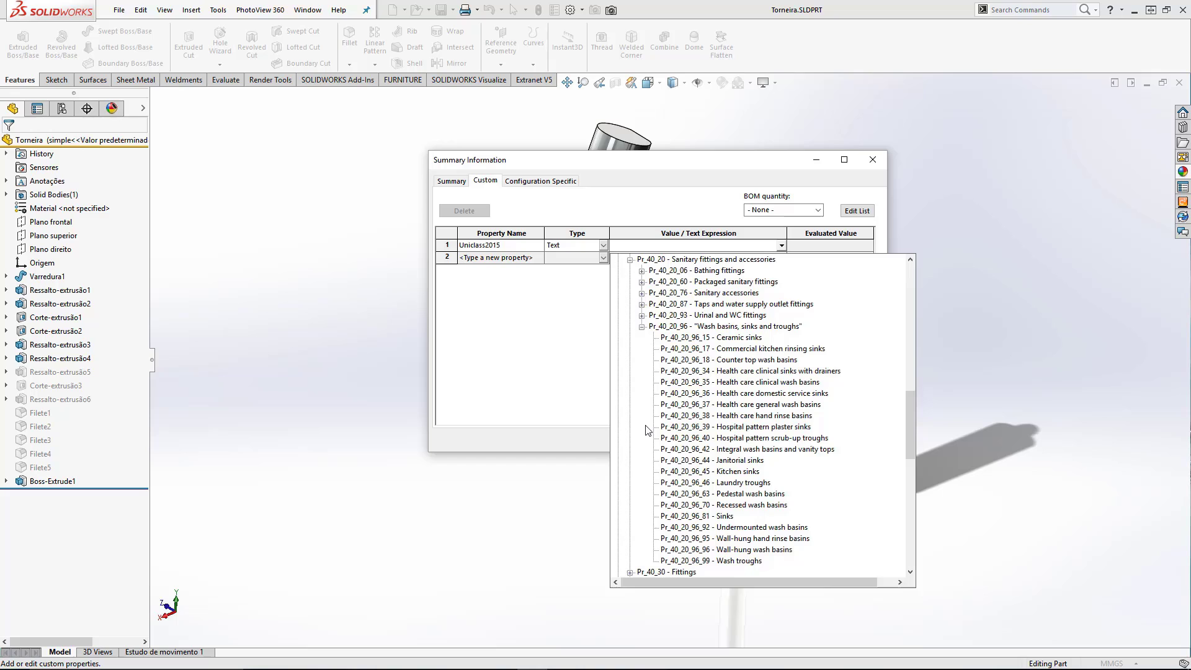
{"action": "left_click", "coordinate": [642, 304]}
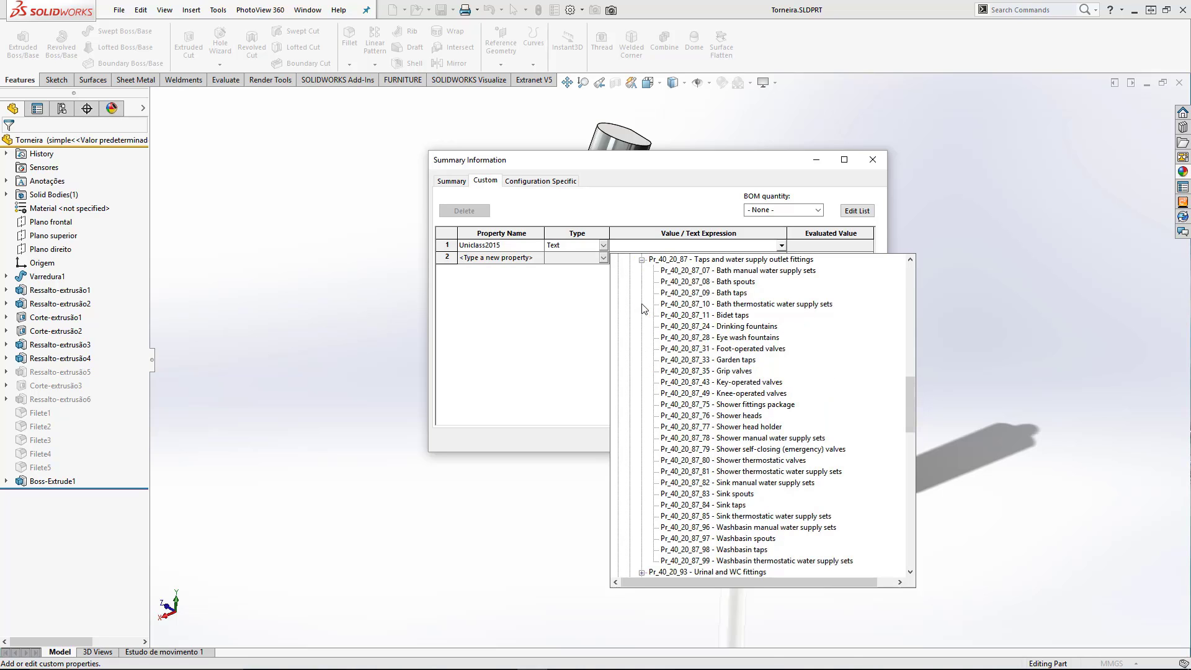
{"action": "left_click", "coordinate": [687, 504]}
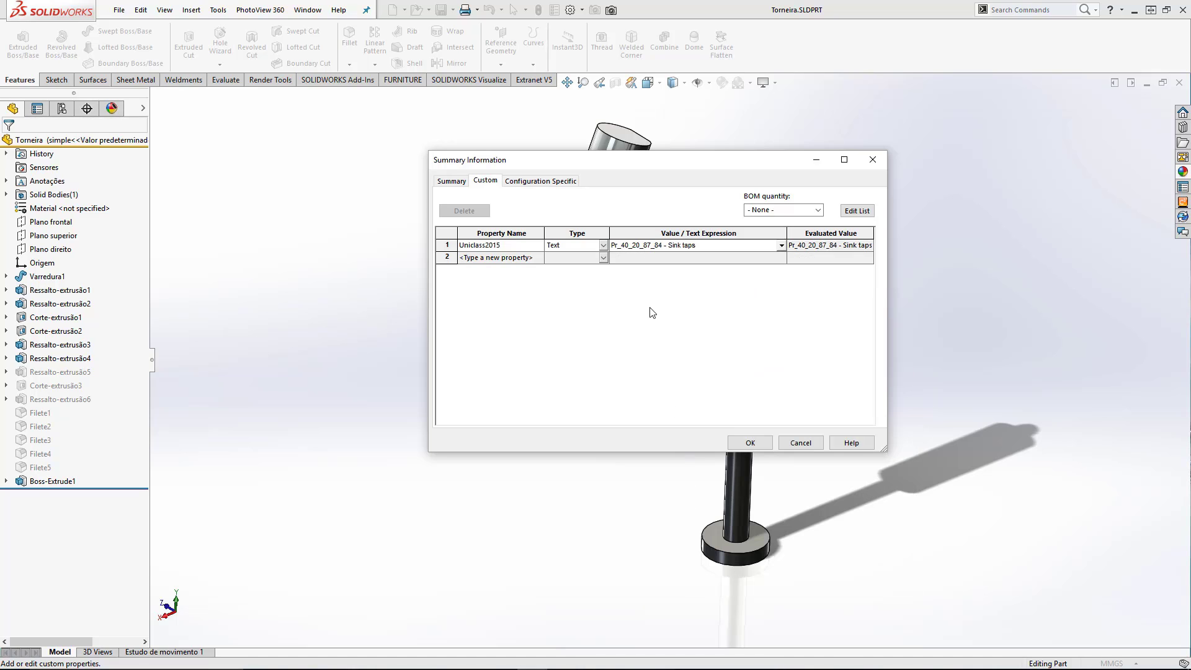
{"action": "left_click", "coordinate": [749, 442]}
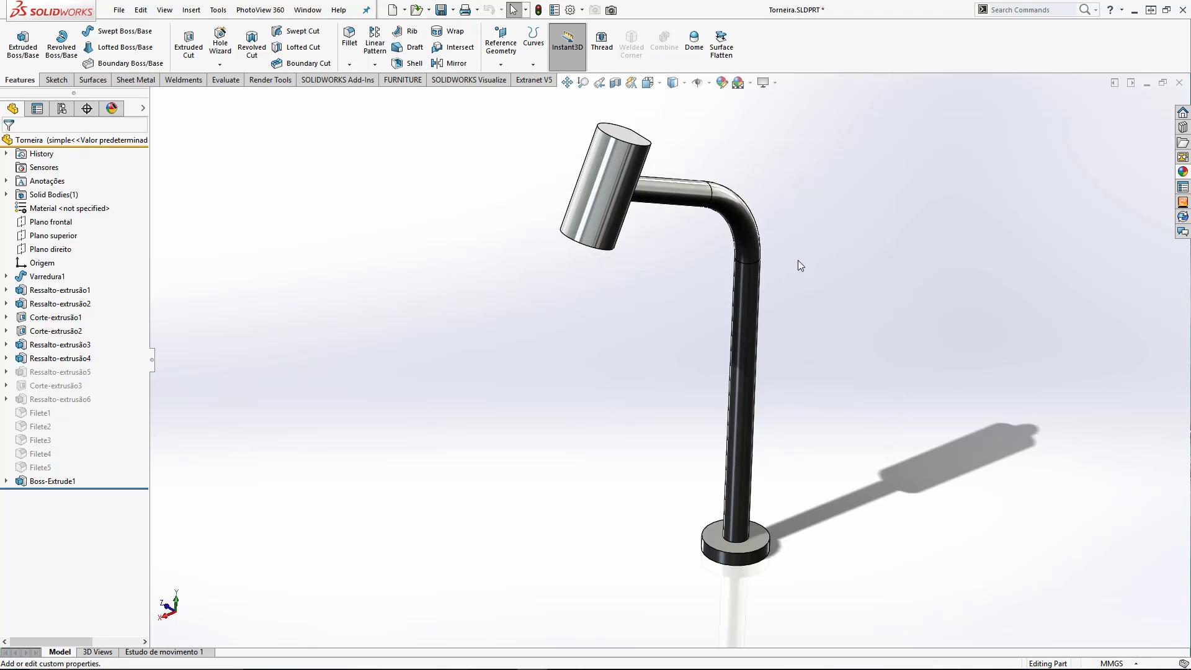
- Save and close the tap part, then add a Uniclass2015 custom property to the assembly
{"action": "left_click", "coordinate": [1179, 83]}
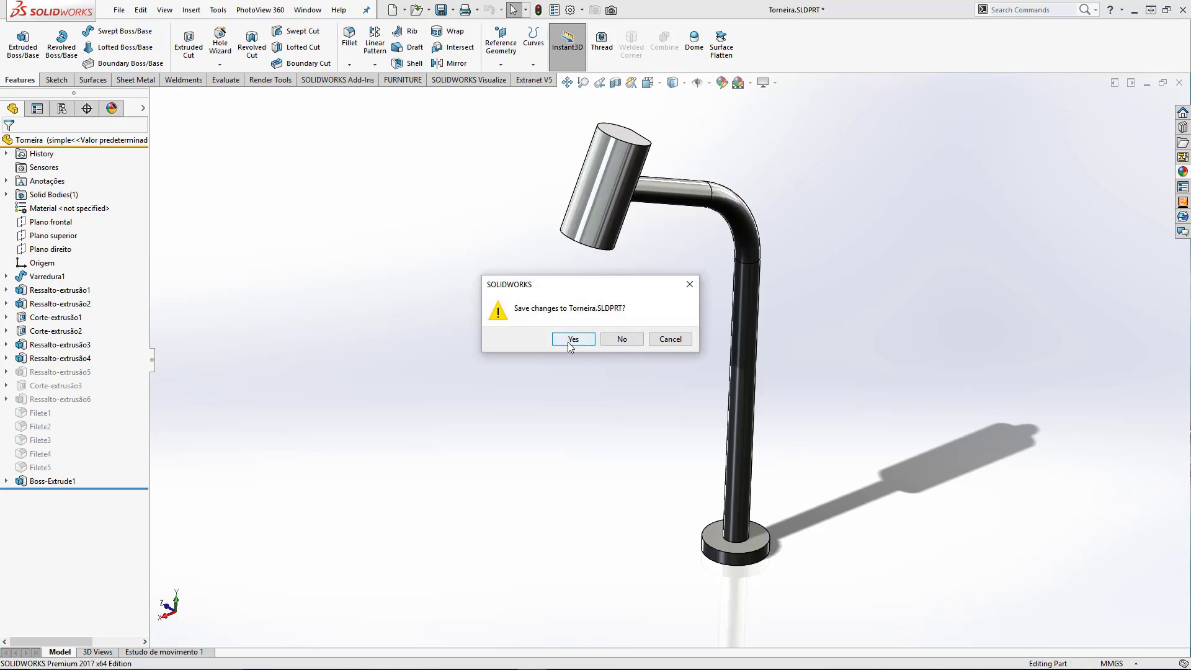
{"action": "left_click", "coordinate": [571, 340]}
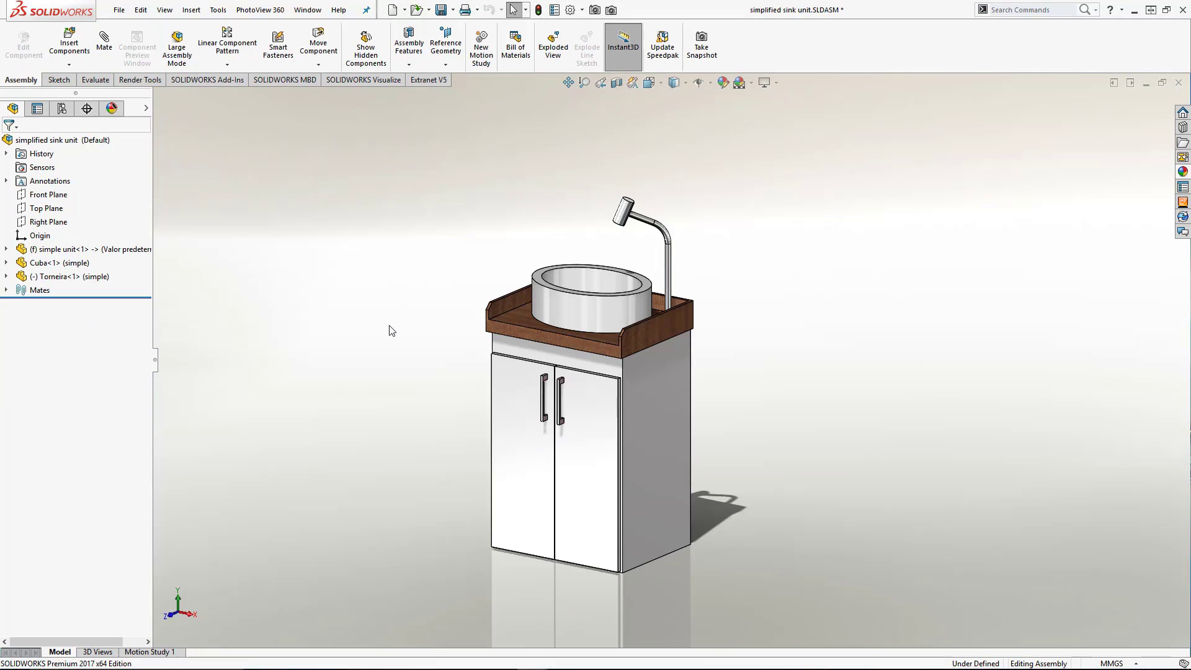
{"action": "left_click", "coordinate": [118, 11]}
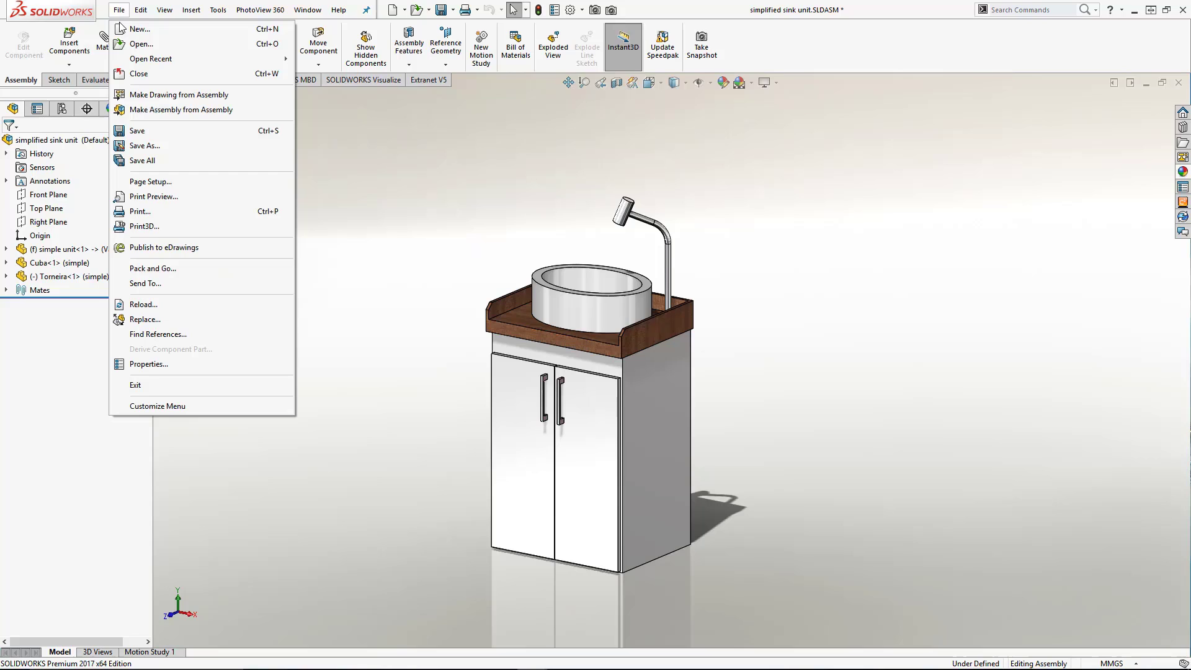
{"action": "left_click", "coordinate": [163, 366]}
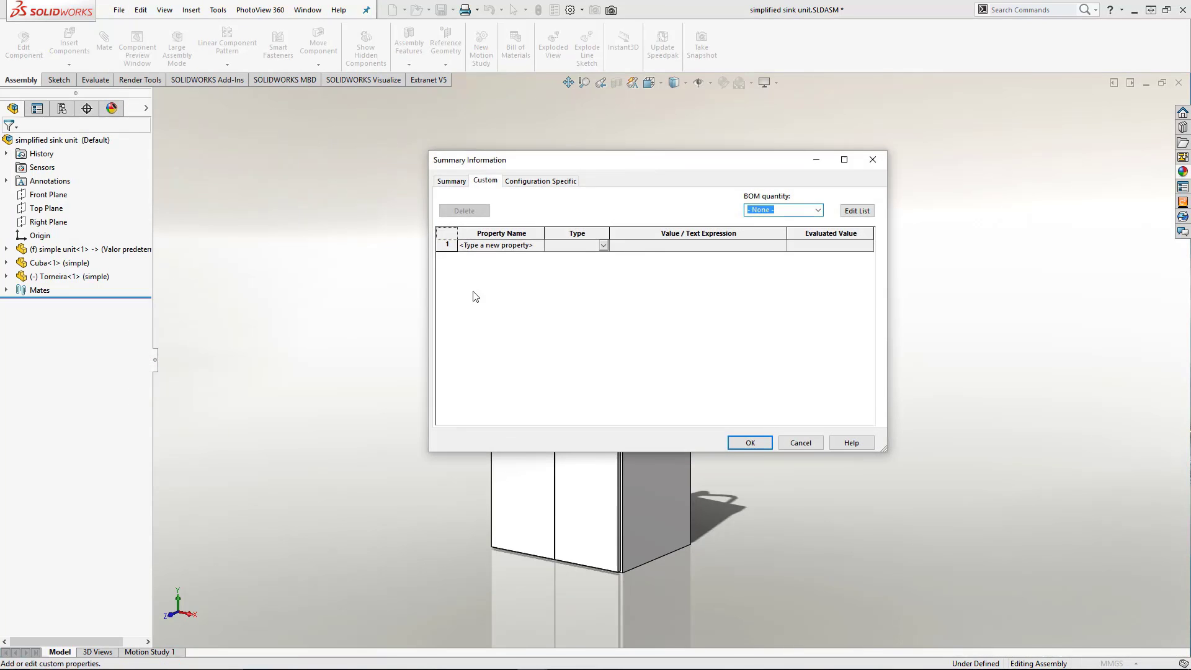
{"action": "left_click", "coordinate": [529, 246]}
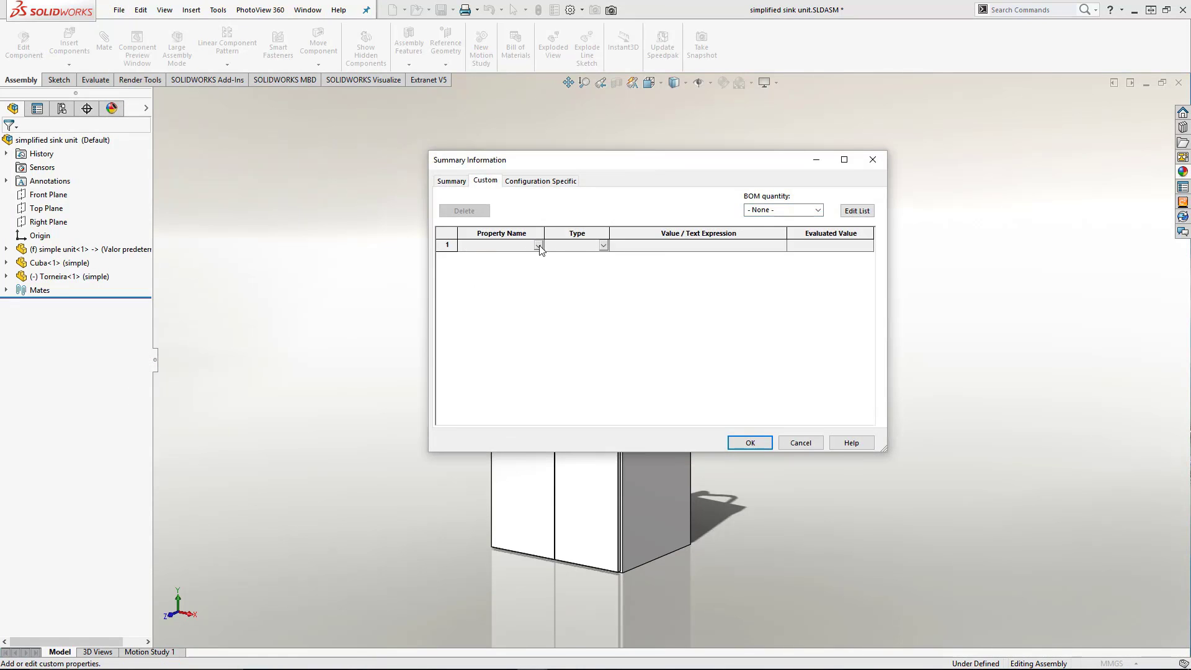
{"action": "left_click", "coordinate": [537, 246]}
{"action": "left_click_drag", "start_coordinate": [537, 273], "coordinate": [537, 351]}
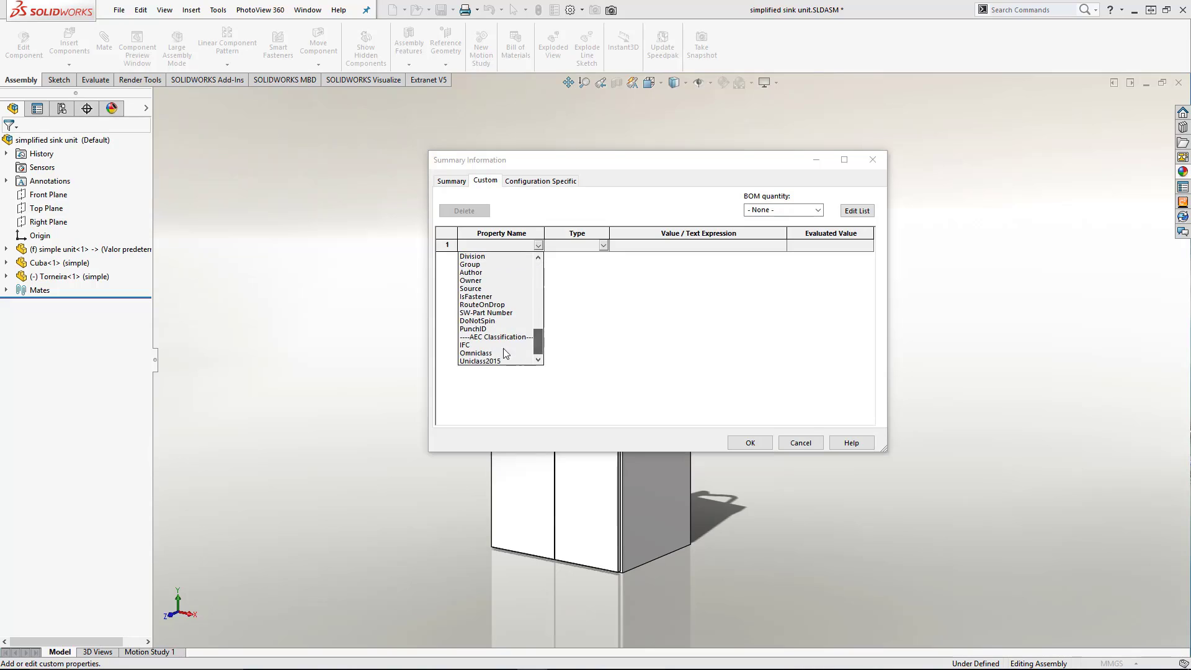
{"action": "left_click", "coordinate": [481, 361]}
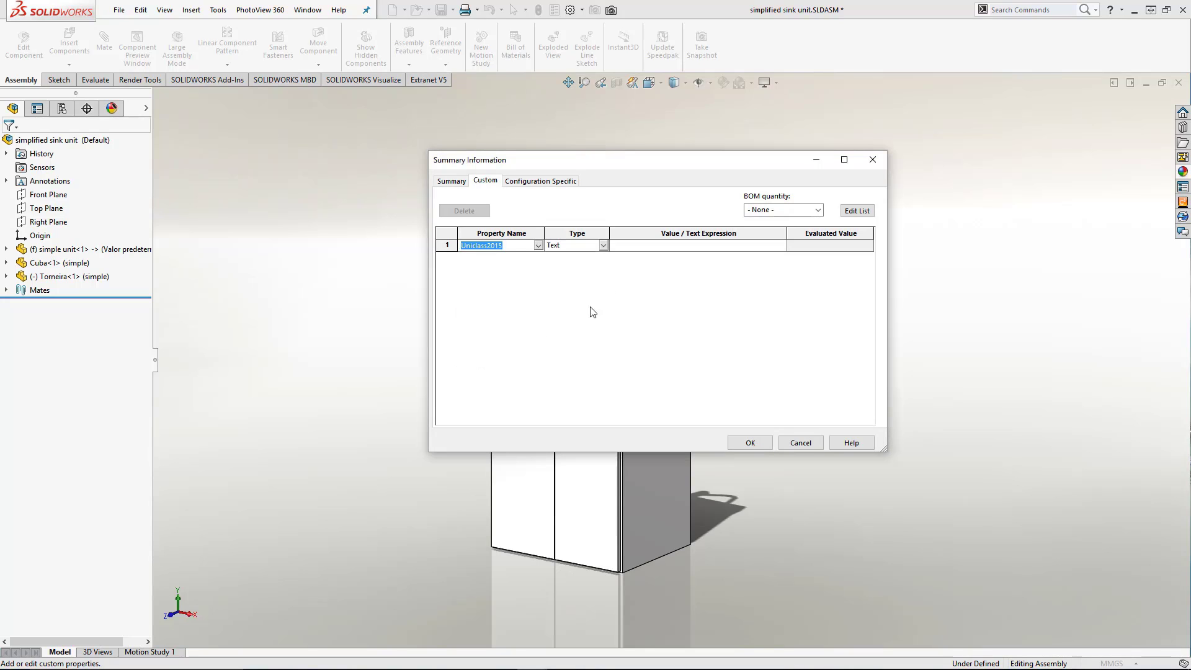
- Set the assembly's Uniclass2015 value to Pr_40_20_76_94 - Vanity units and confirm
{"action": "left_click", "coordinate": [644, 247]}
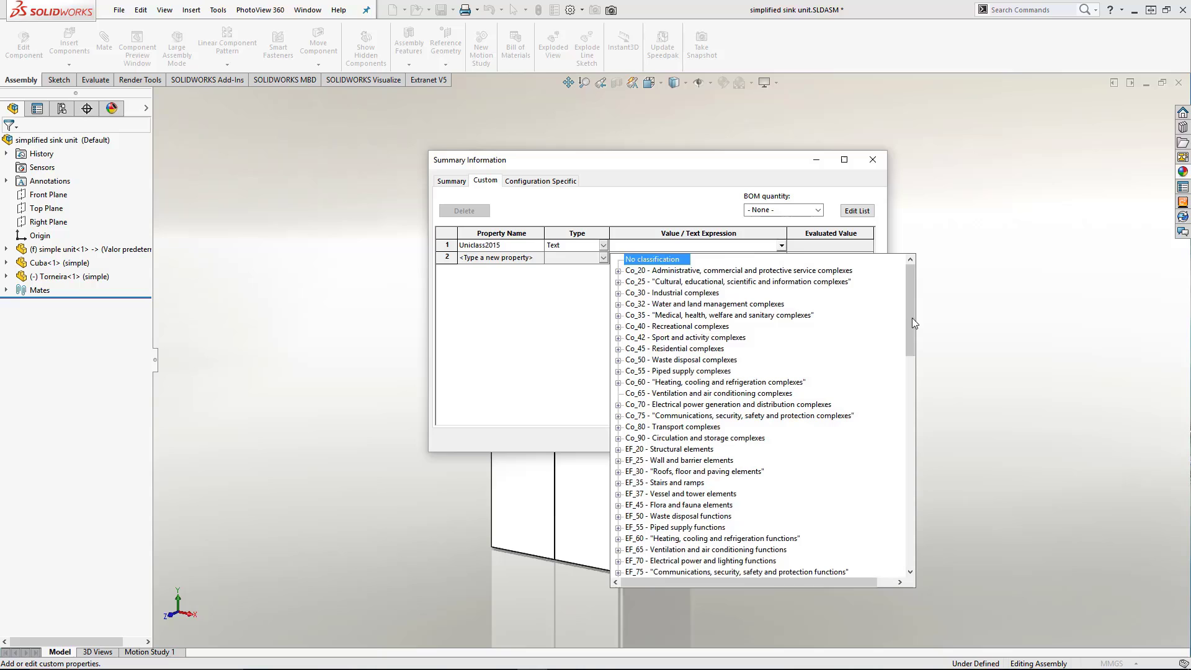
{"action": "left_click_drag", "start_coordinate": [912, 318], "coordinate": [913, 444]}
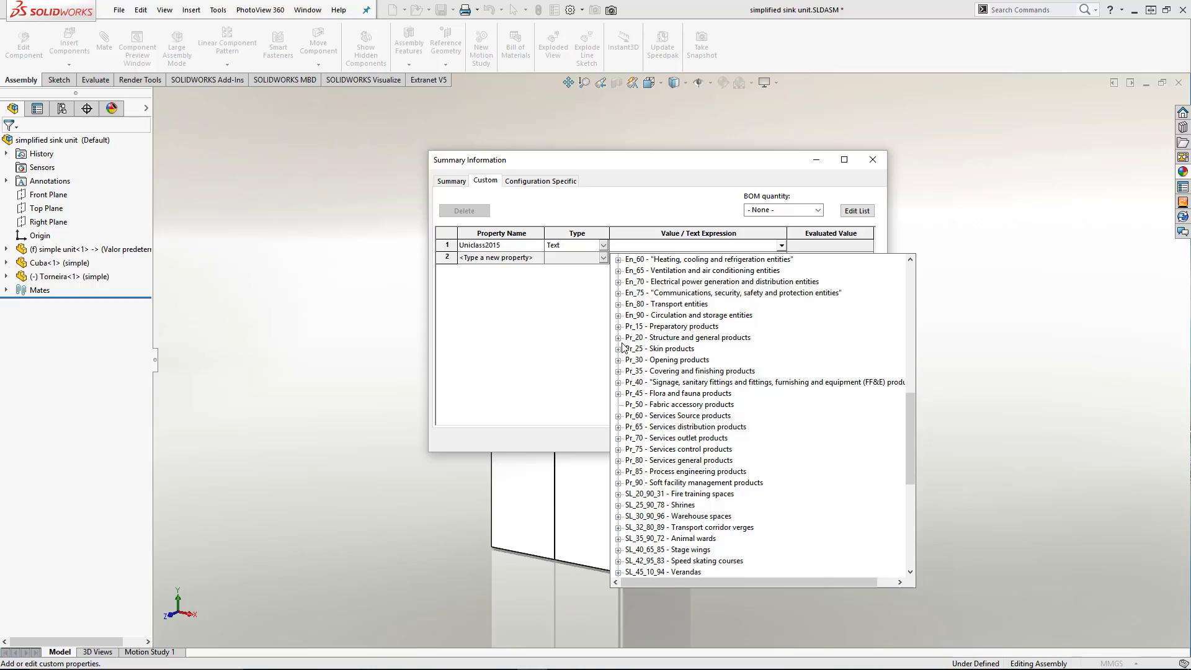
{"action": "left_click", "coordinate": [619, 383]}
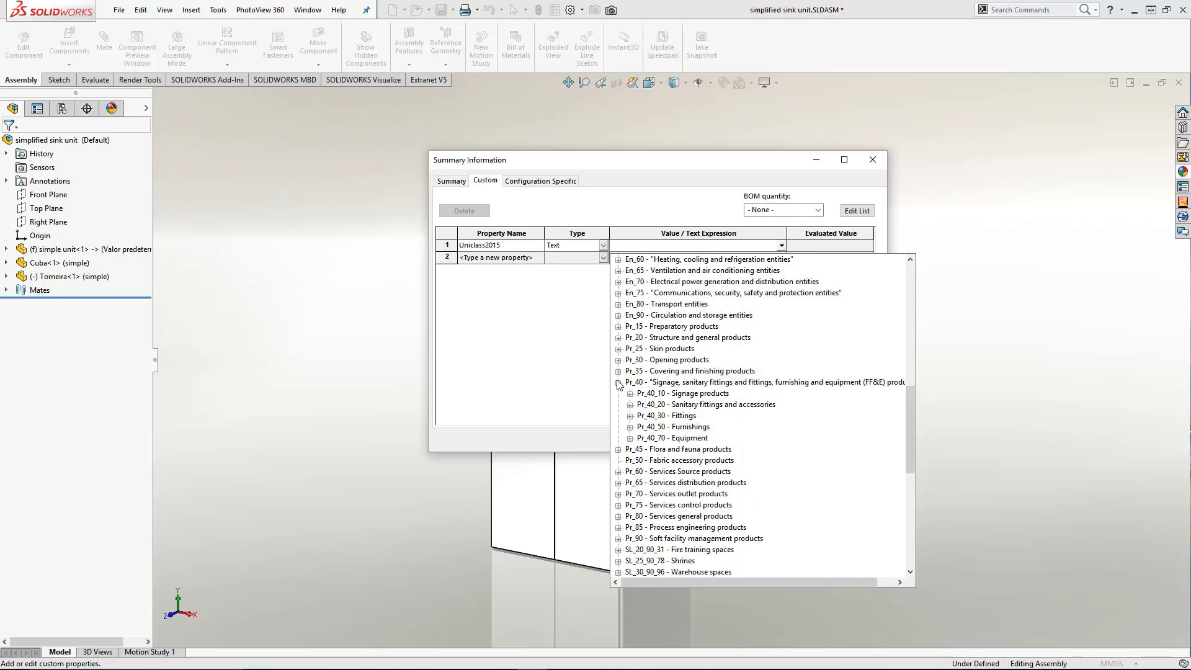
{"action": "left_click", "coordinate": [630, 405]}
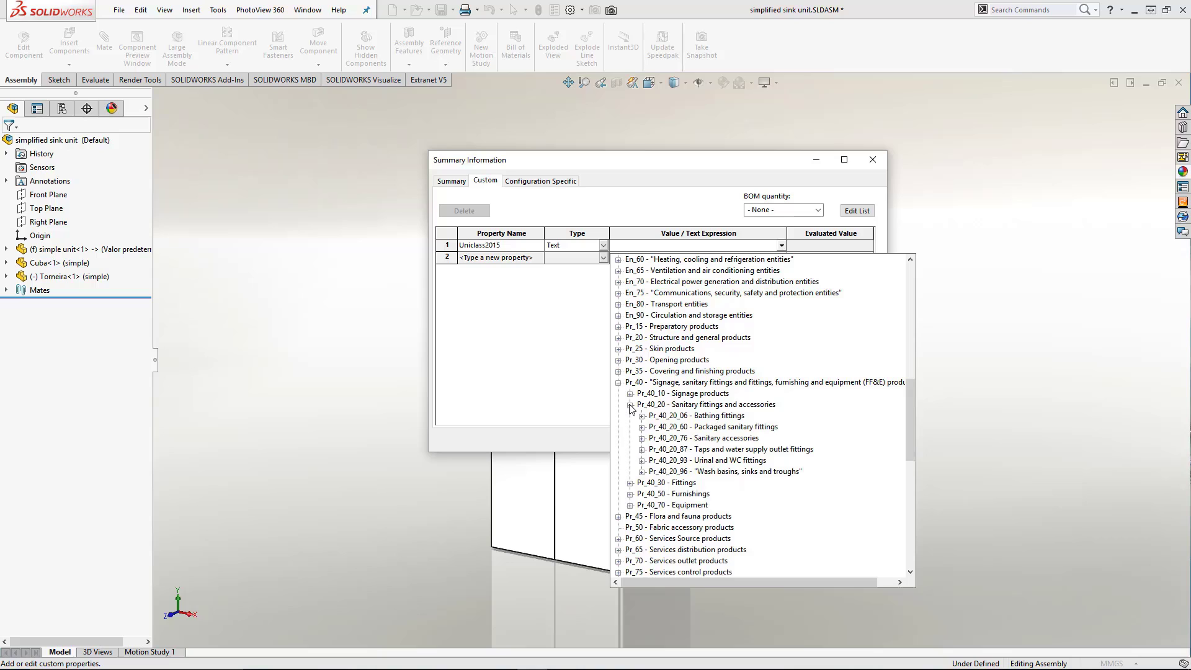
{"action": "left_click", "coordinate": [642, 438]}
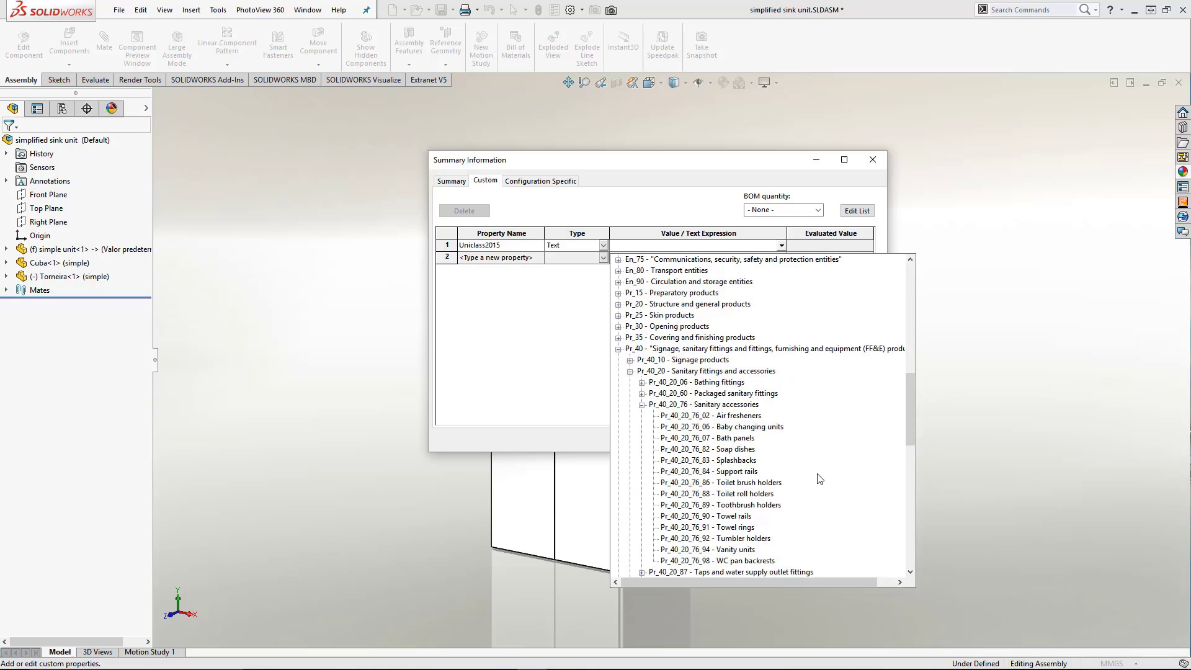
{"action": "left_click", "coordinate": [704, 550]}
{"action": "left_click", "coordinate": [749, 442]}
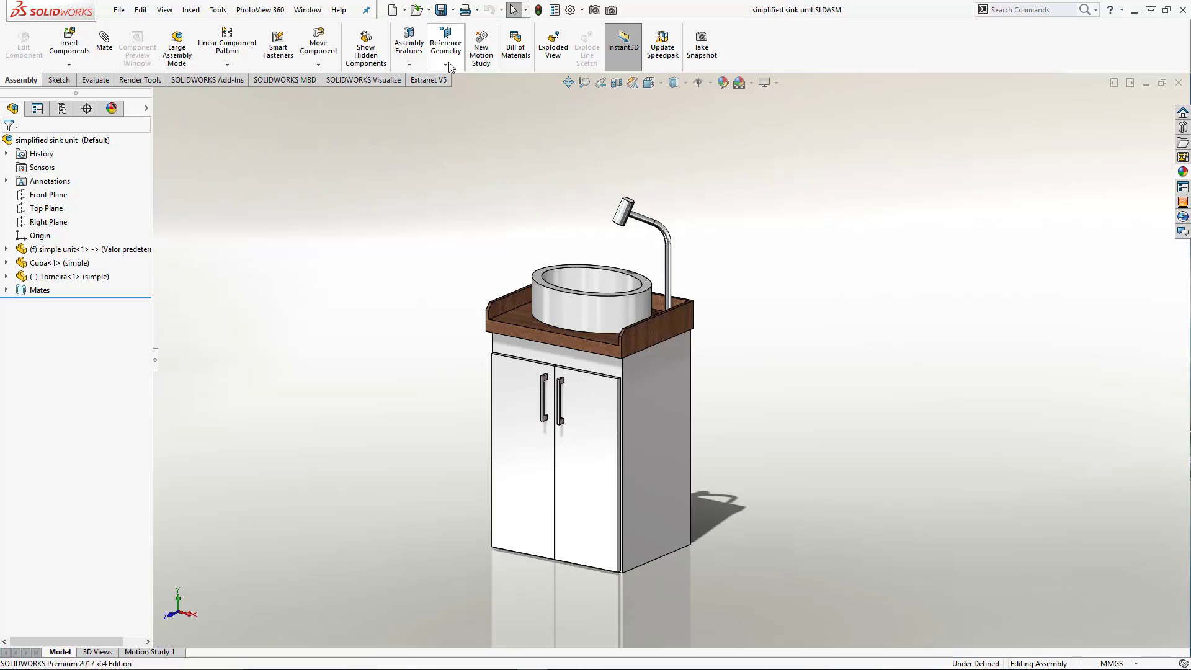
- Use Save As to export the assembly as IFC 2x3 named 'sink unit complete' in the ifc test folder
{"action": "left_click", "coordinate": [447, 10]}
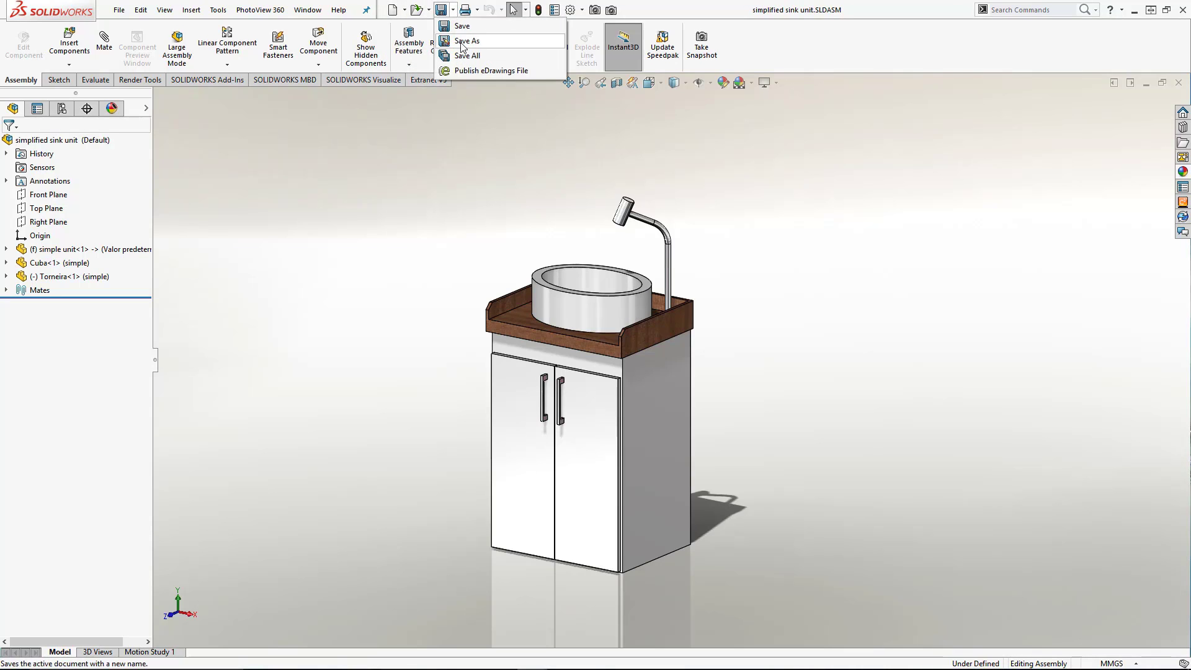
{"action": "left_click", "coordinate": [466, 41]}
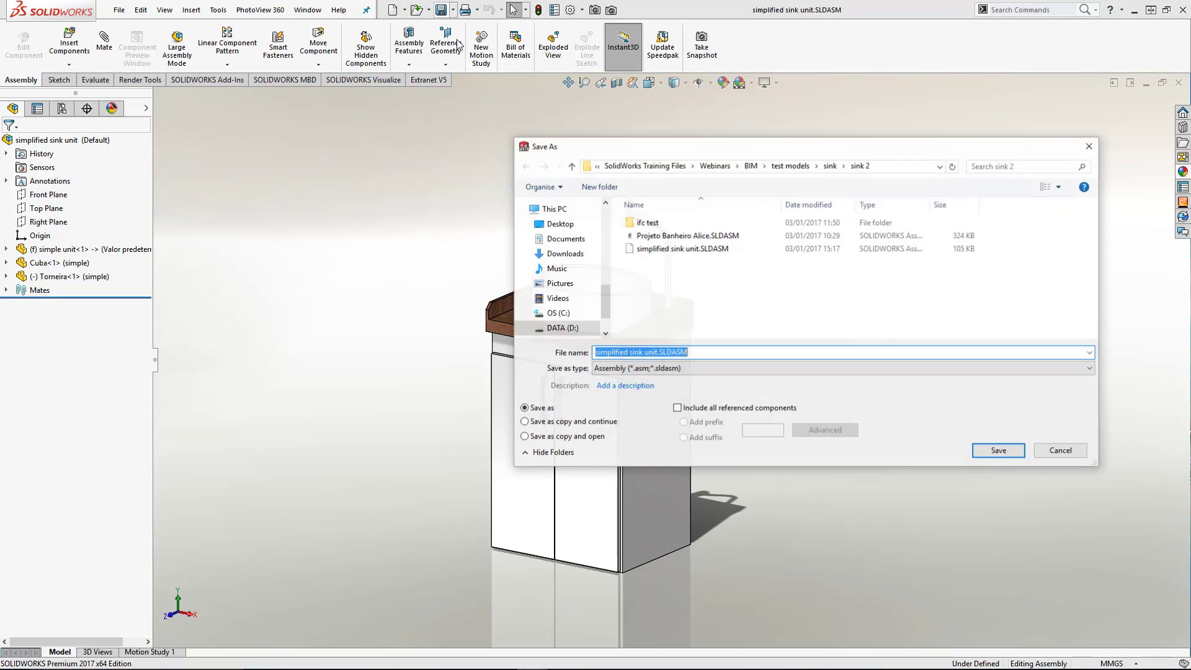
{"action": "left_click", "coordinate": [636, 367]}
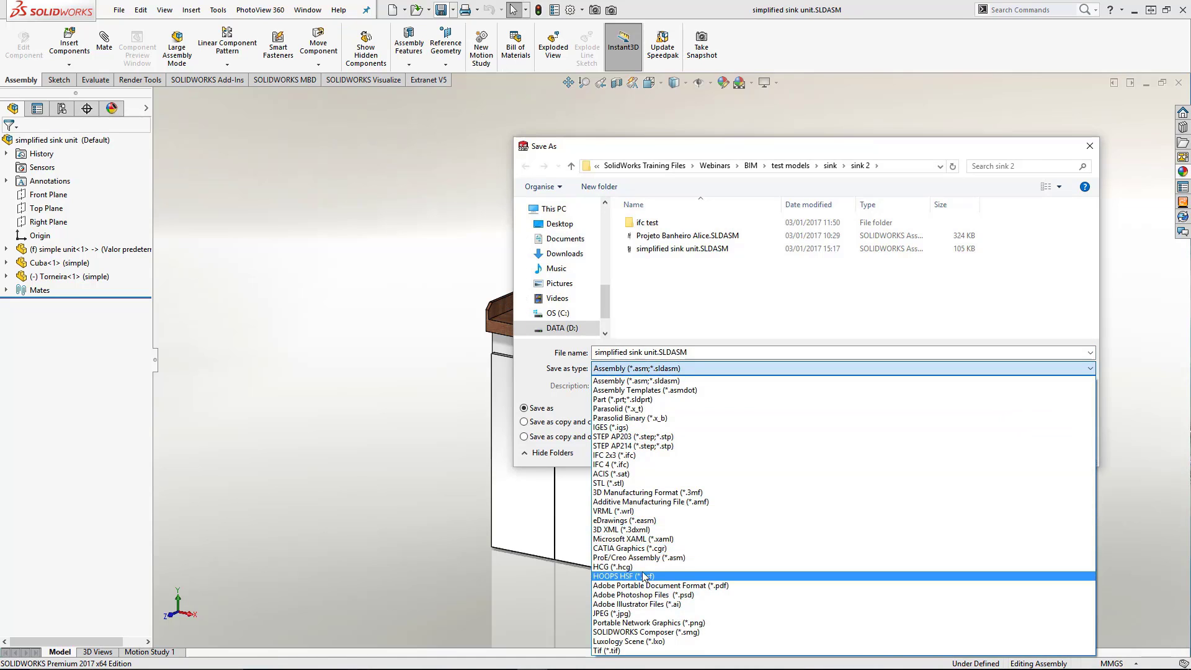
{"action": "left_click", "coordinate": [620, 455]}
{"action": "double_click", "coordinate": [646, 222]}
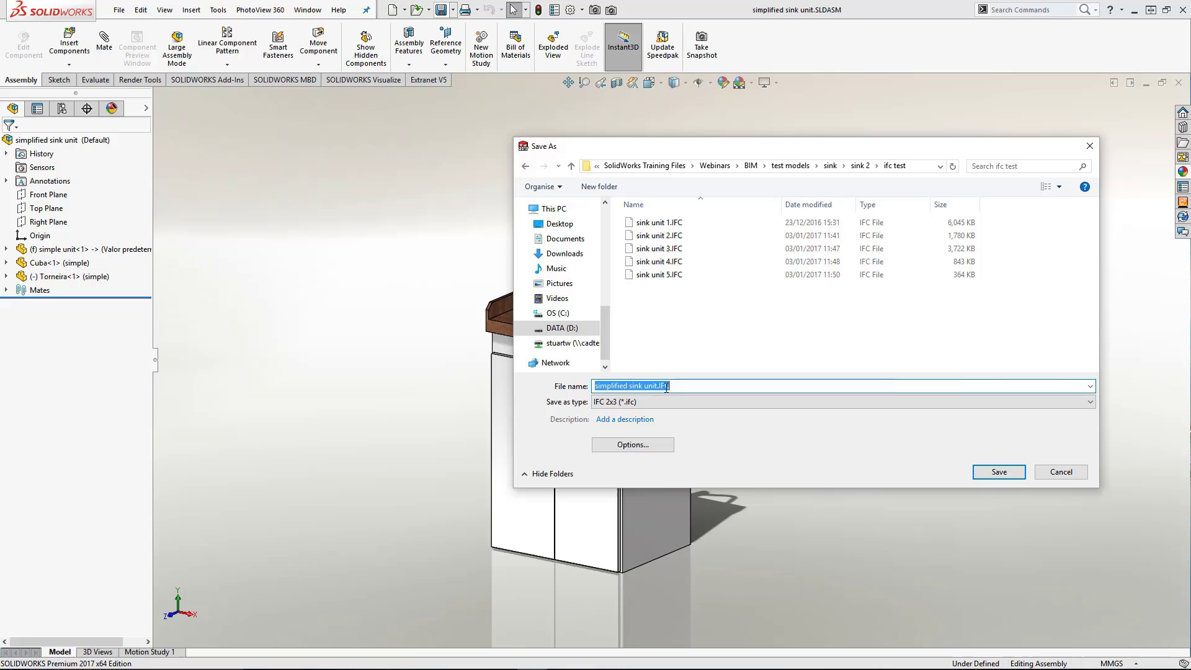
{"action": "type", "text": "sink unit"}
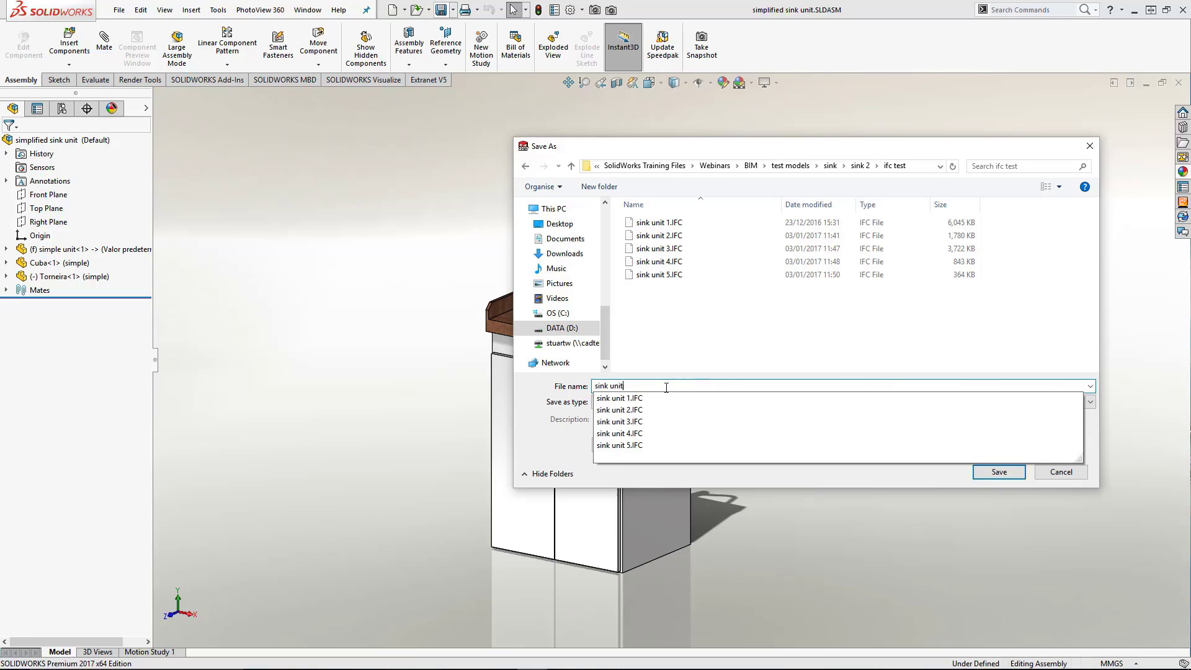
{"action": "type", "text": " c"}
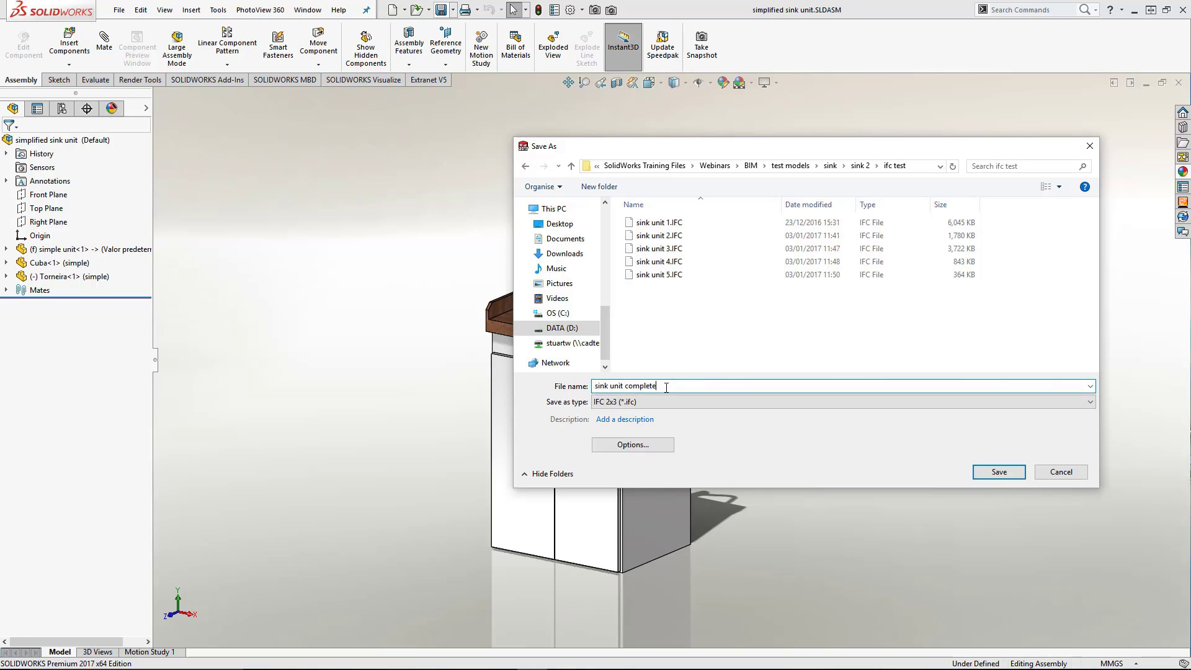
{"action": "type", "text": "omplete"}
{"action": "left_click", "coordinate": [999, 472]}
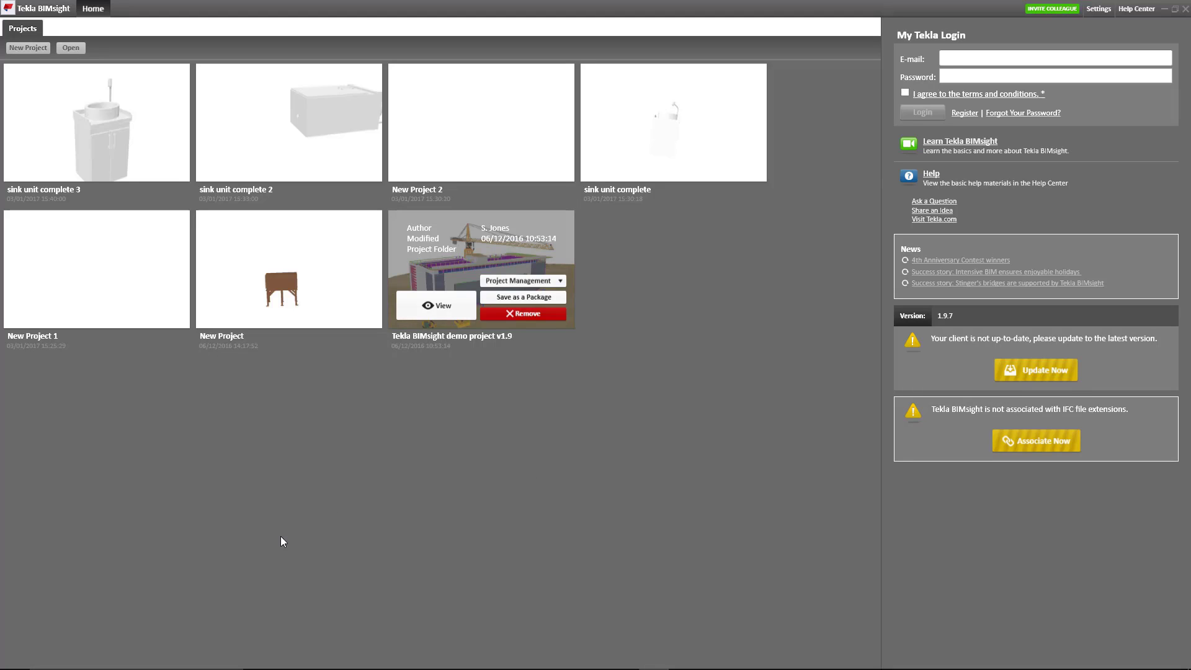
- Open the sink unit complete 3 project, view the model at an angle and select the cabinet
{"action": "left_click", "coordinate": [93, 124]}
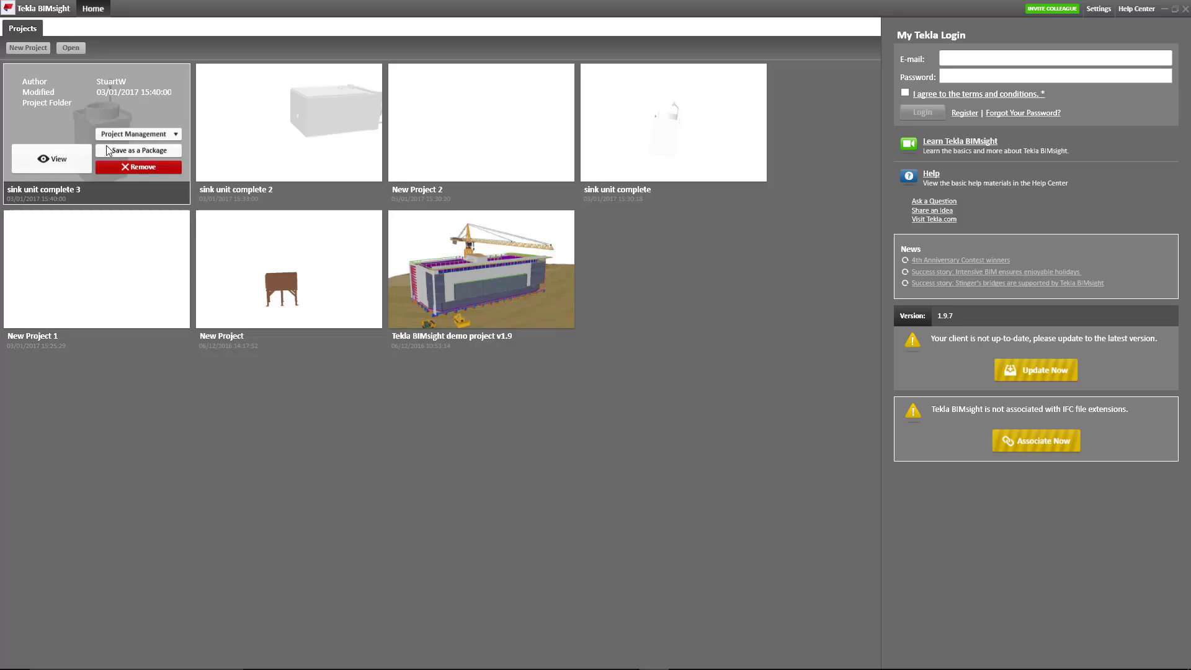
{"action": "left_click", "coordinate": [55, 160]}
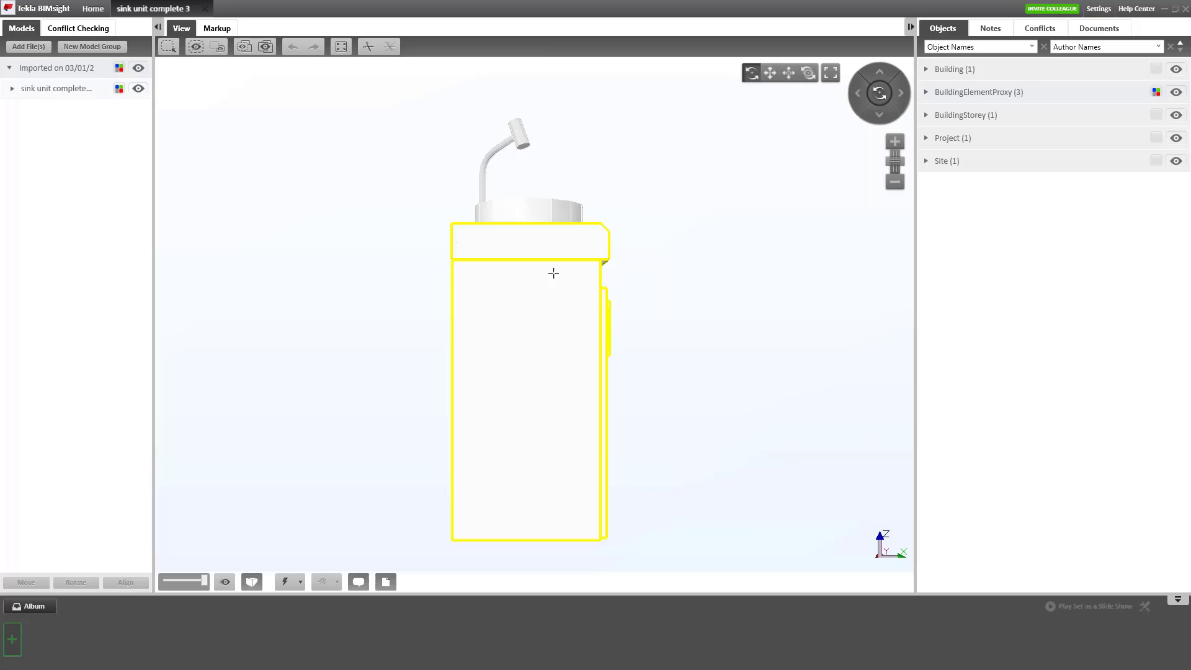
{"action": "left_click_drag", "start_coordinate": [673, 332], "coordinate": [330, 385]}
{"action": "left_click", "coordinate": [640, 322]}
{"action": "scroll", "coordinate": [765, 338], "scroll_direction": "up", "scroll_amount": 2}
{"action": "scroll", "coordinate": [821, 337], "scroll_direction": "down", "scroll_amount": 5}
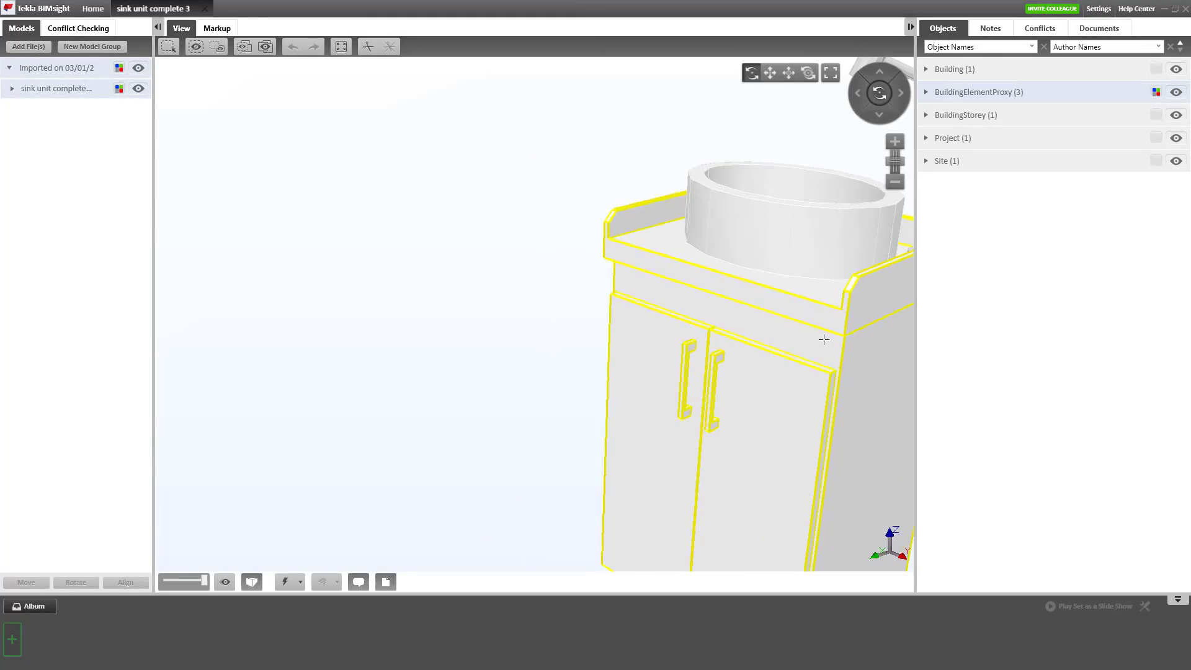
{"action": "scroll", "coordinate": [895, 348], "scroll_direction": "up", "scroll_amount": 2}
{"action": "scroll", "coordinate": [877, 337], "scroll_direction": "down", "scroll_amount": 2}
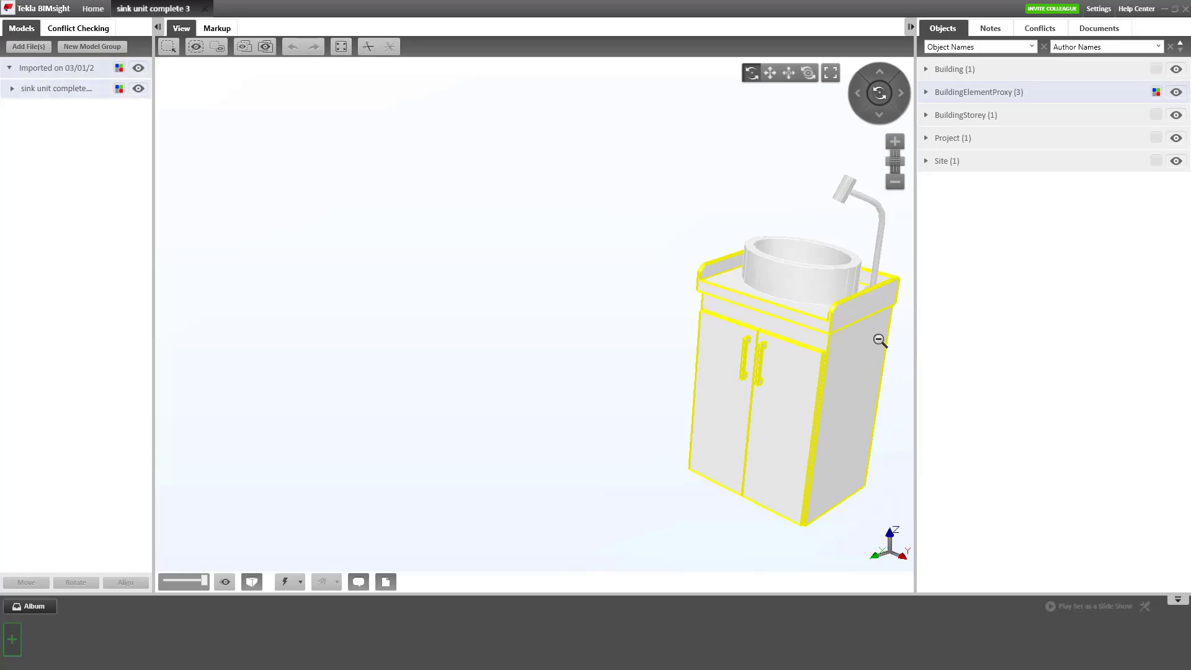
{"action": "scroll", "coordinate": [859, 316], "scroll_direction": "down", "scroll_amount": 1}
- Select the sink bowl, cabinet and tap one by one to inspect each part
{"action": "left_click", "coordinate": [819, 298]}
{"action": "left_click_drag", "start_coordinate": [820, 299], "coordinate": [637, 308]}
{"action": "left_click", "coordinate": [585, 345]}
{"action": "scroll", "coordinate": [589, 357], "scroll_direction": "up", "scroll_amount": 1}
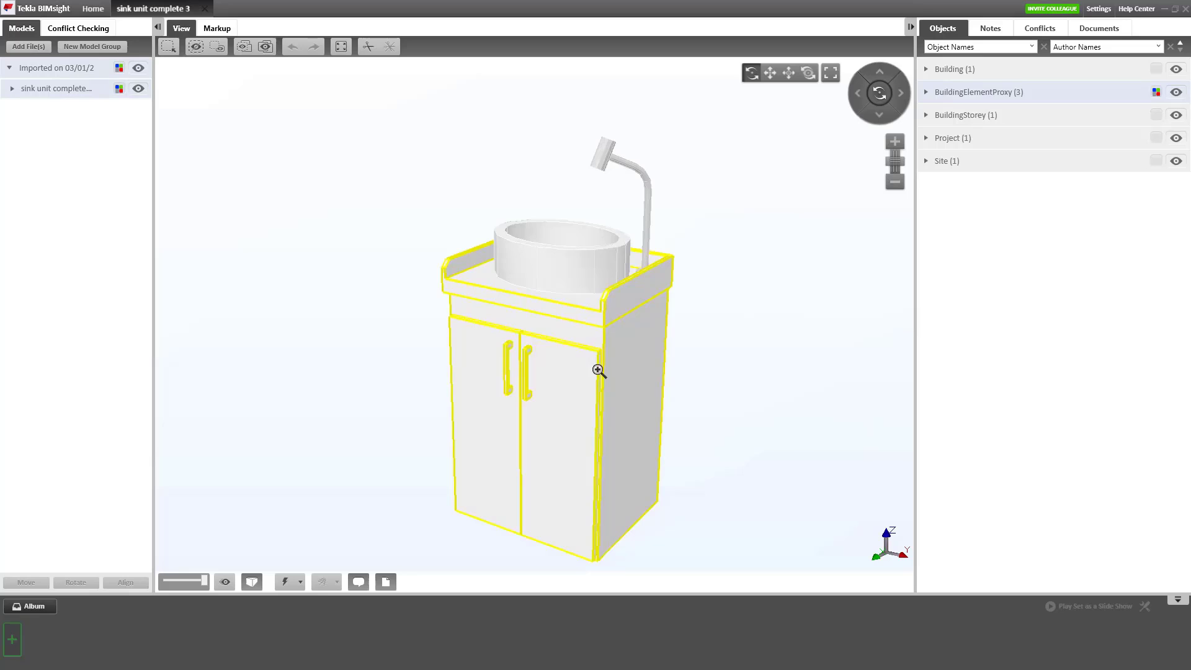
{"action": "left_click", "coordinate": [386, 343]}
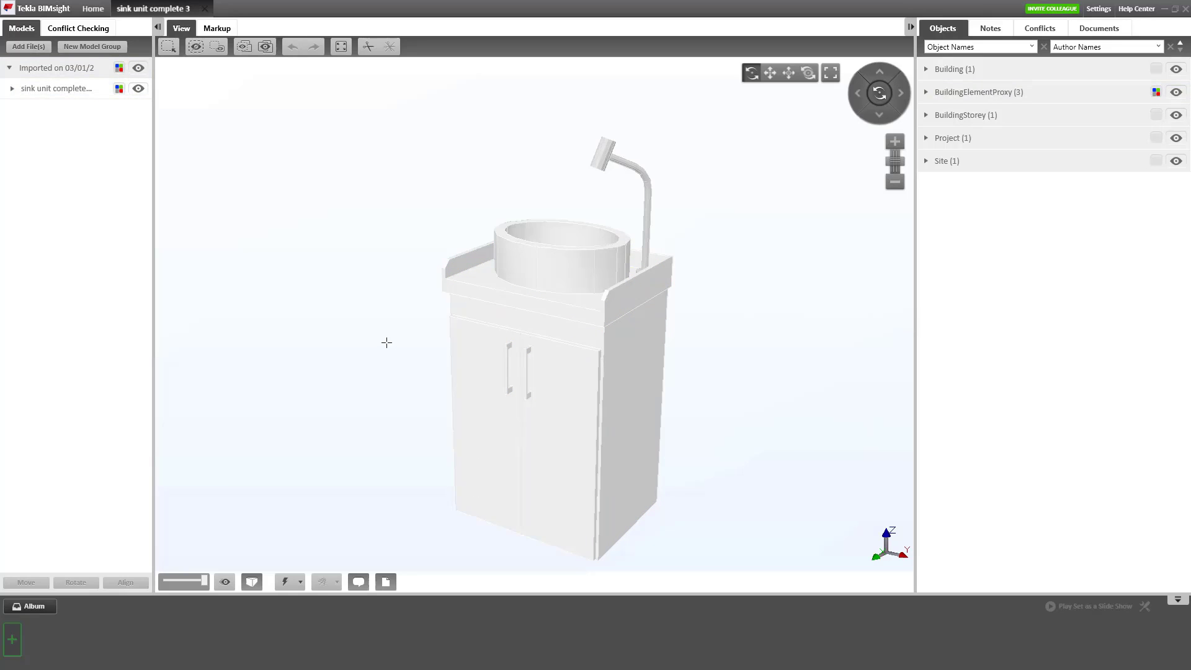
{"action": "left_click", "coordinate": [536, 262]}
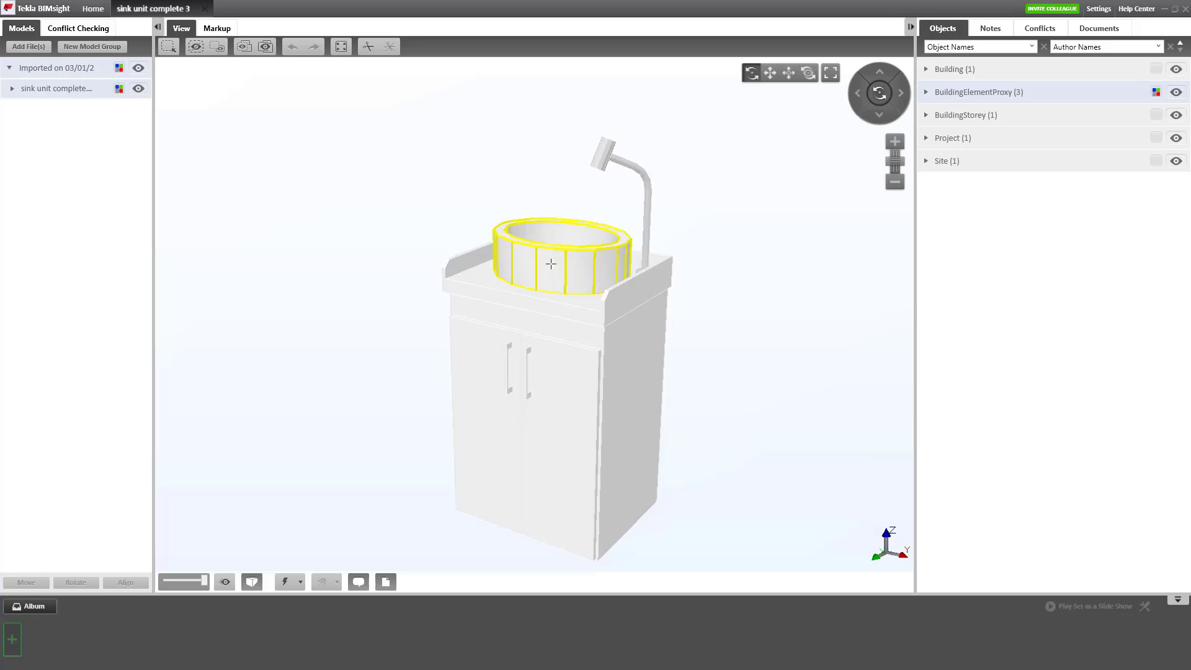
{"action": "left_click", "coordinate": [612, 161]}
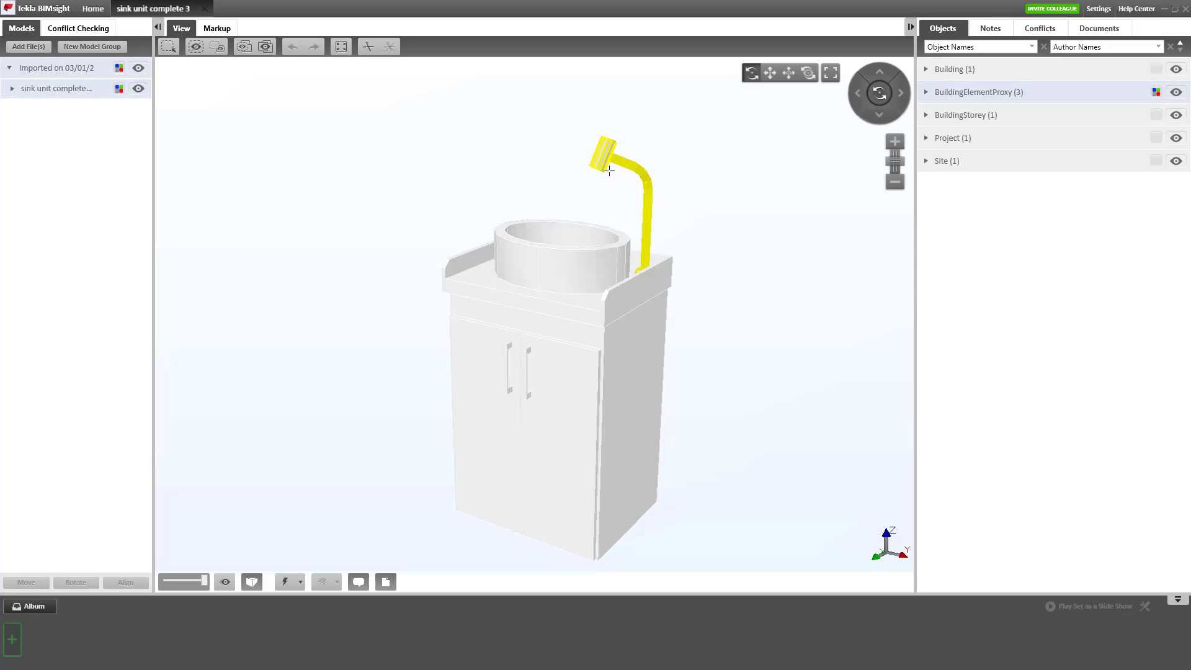
{"action": "left_click", "coordinate": [580, 254]}
{"action": "left_click", "coordinate": [569, 312]}
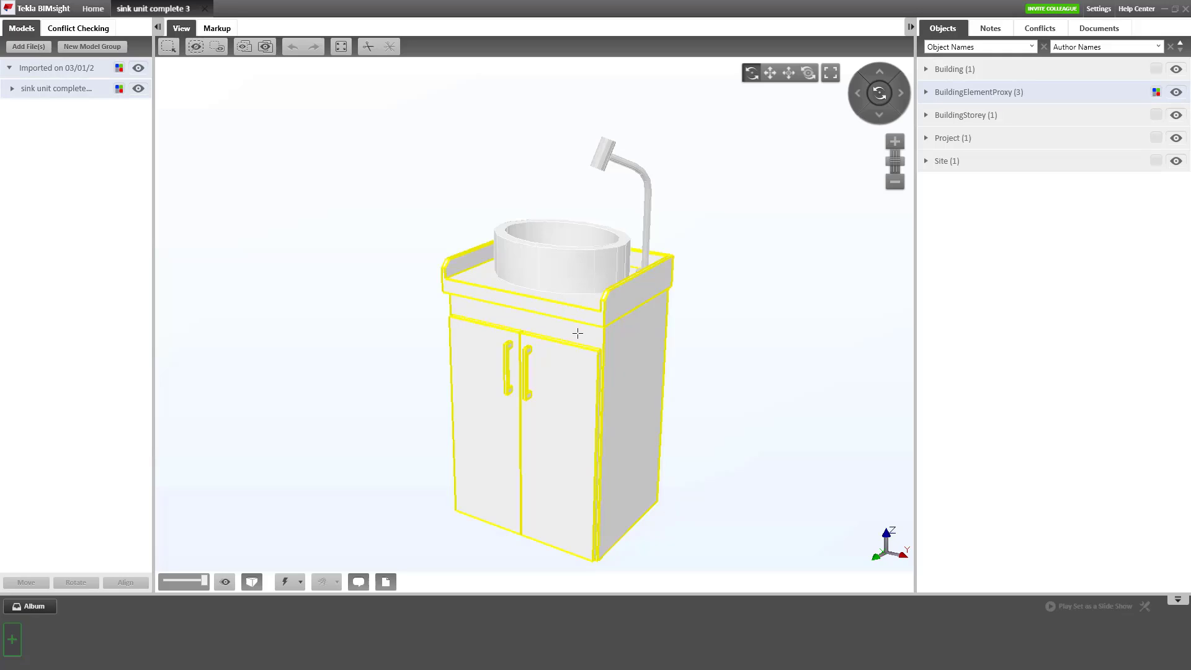
- Show vanity, basin and tap properties: Uniclass2015 codes Pr_40_20_76_94, Pr_40_20_96_15, Pr_40_20_87_84
{"action": "left_click", "coordinate": [577, 333]}
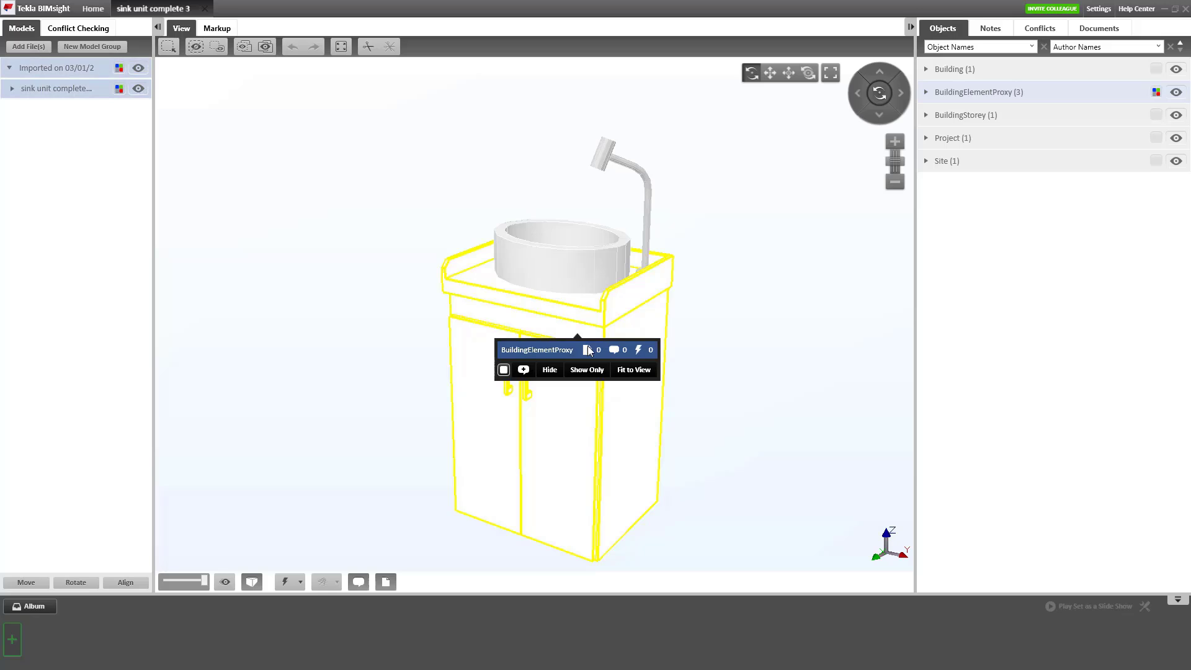
{"action": "left_click", "coordinate": [586, 350]}
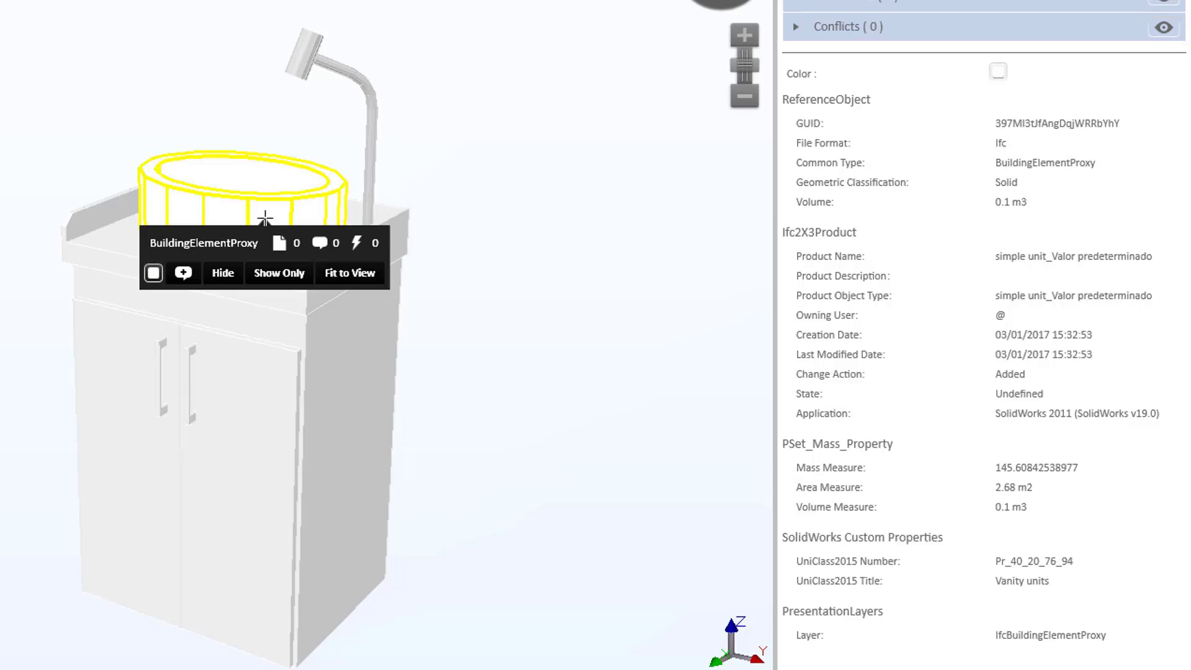
{"action": "left_click", "coordinate": [290, 254]}
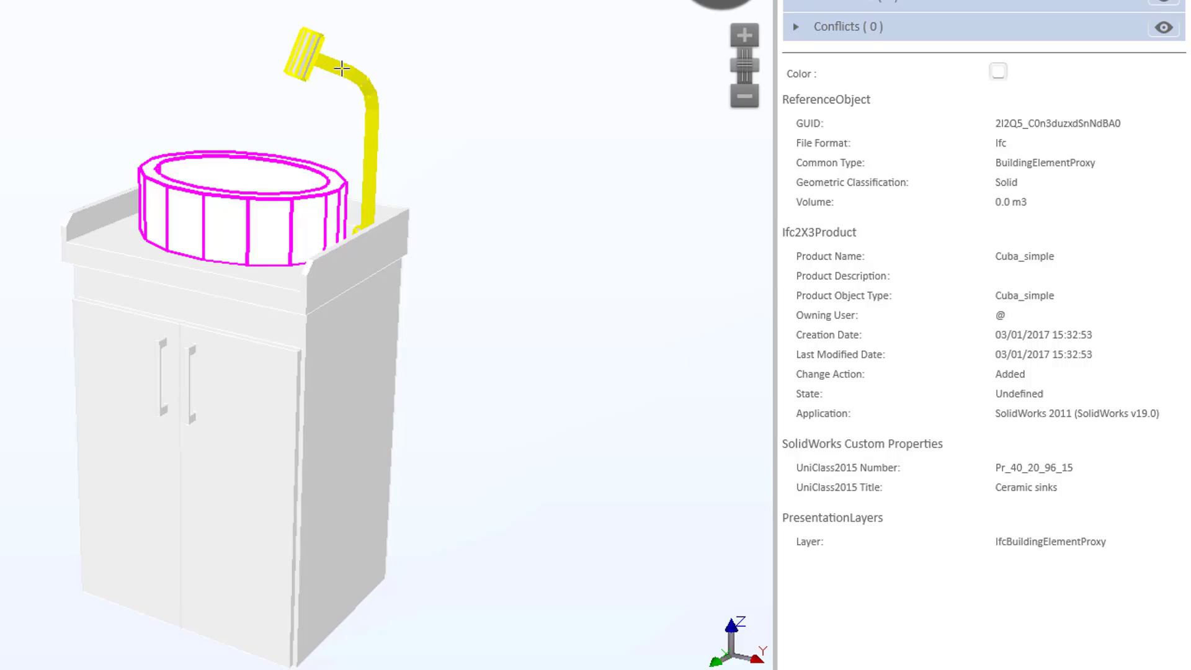
{"action": "left_click", "coordinate": [344, 73]}
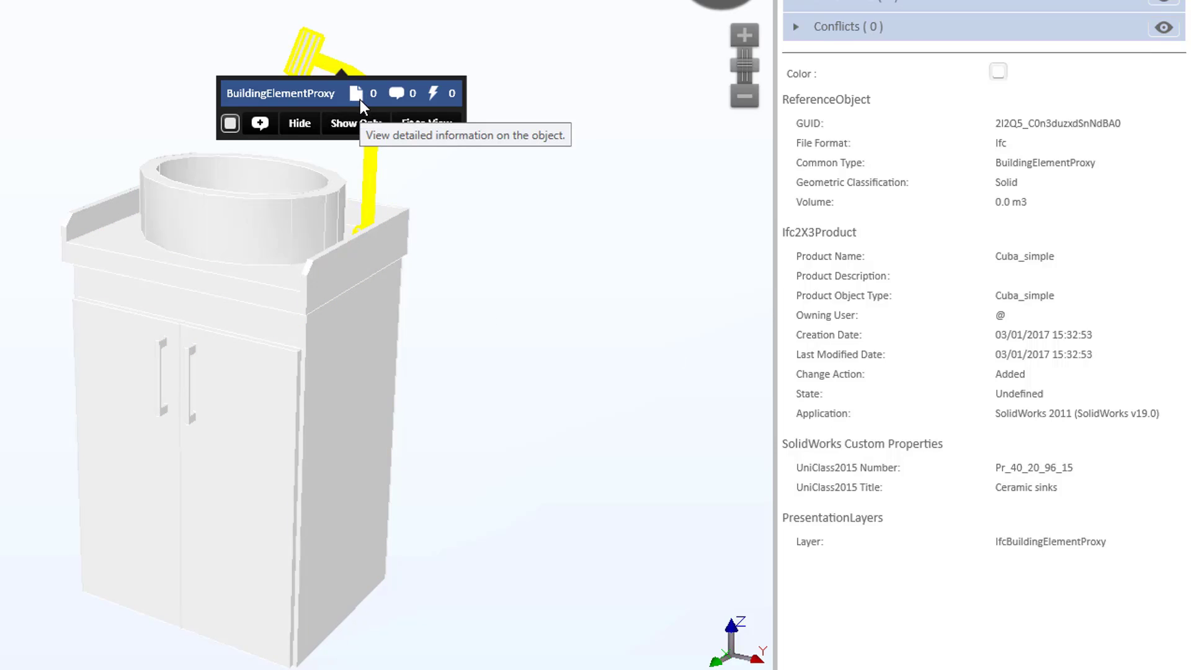
{"action": "left_click", "coordinate": [359, 99]}
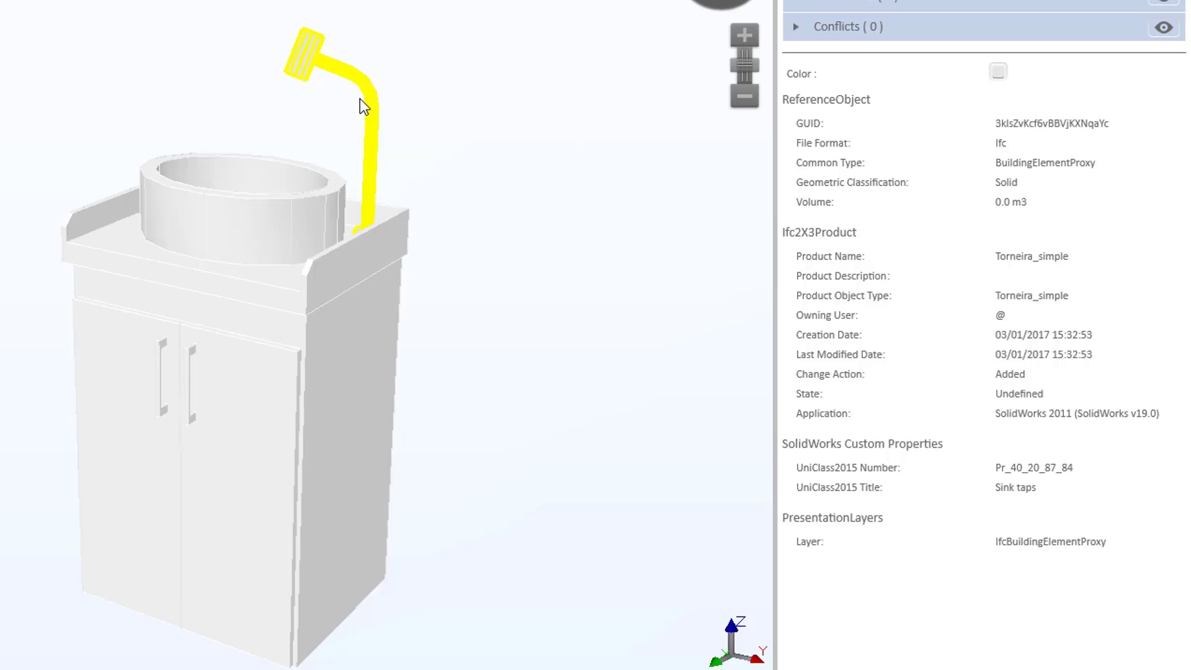